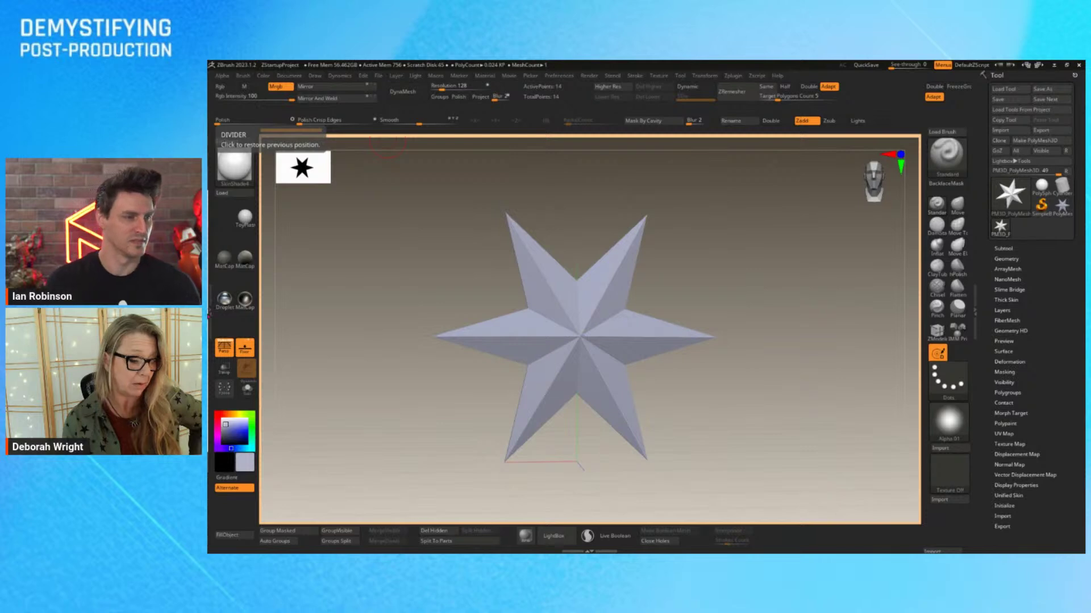
# - Open the empty side tray opposite the Tool palette and dock the Zplugin palette in it
pyautogui.click(212, 314)
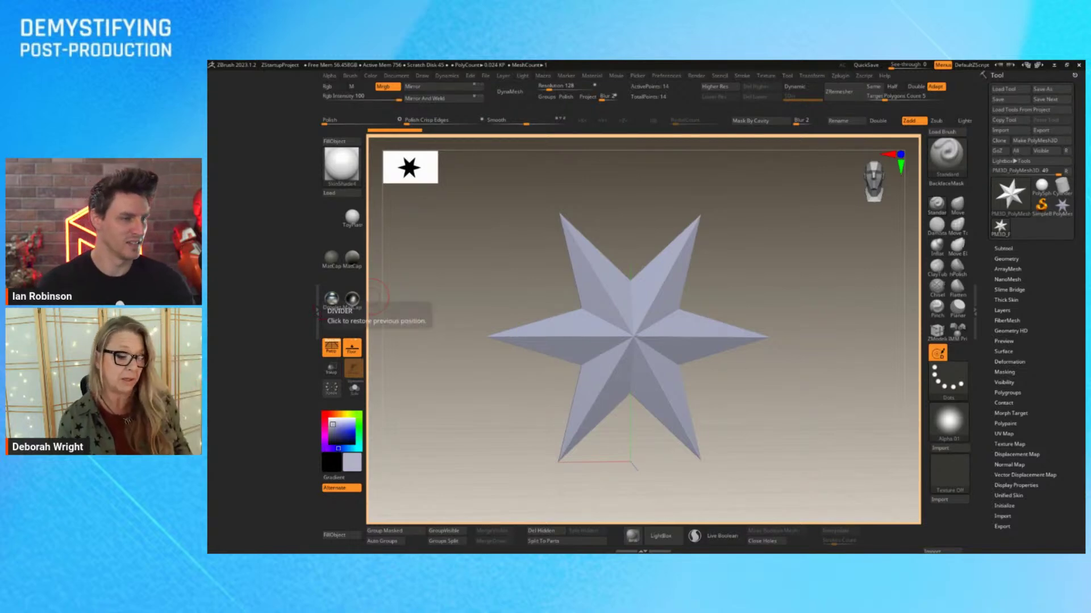
pyautogui.click(318, 311)
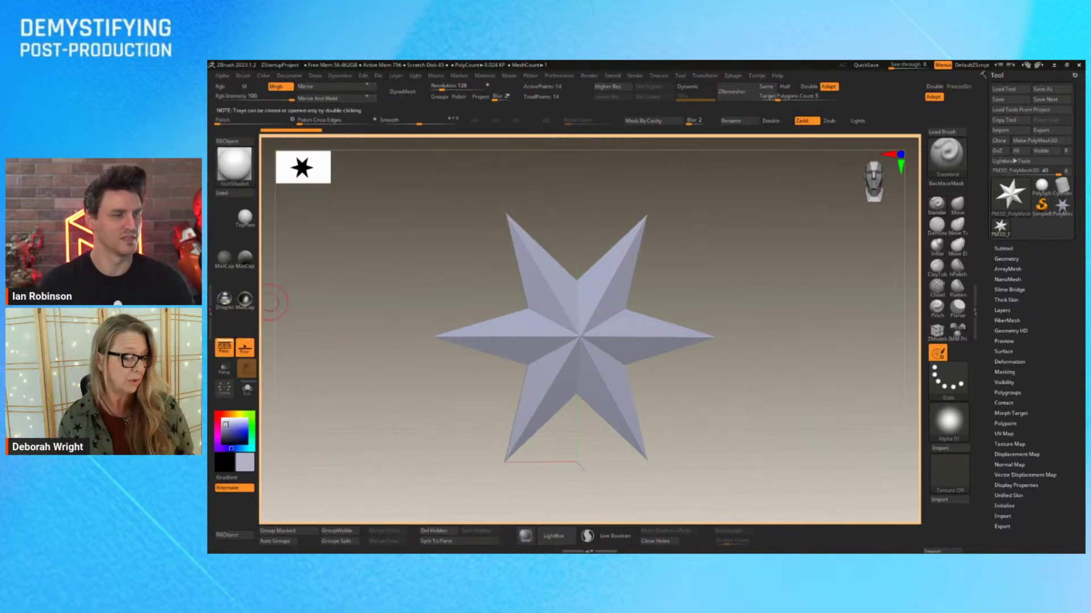
pyautogui.click(211, 311)
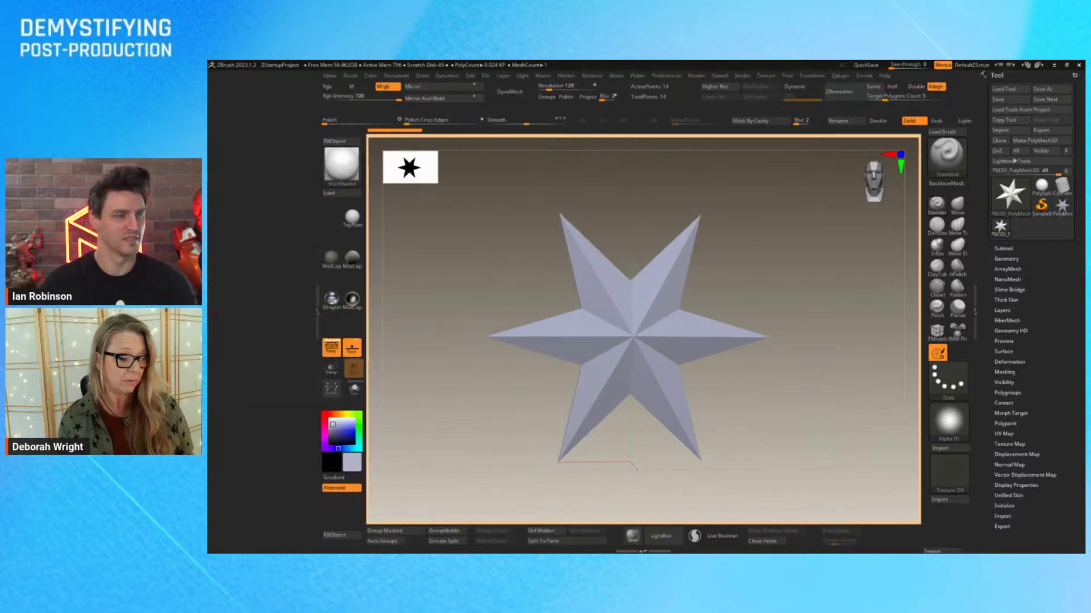
pyautogui.click(838, 76)
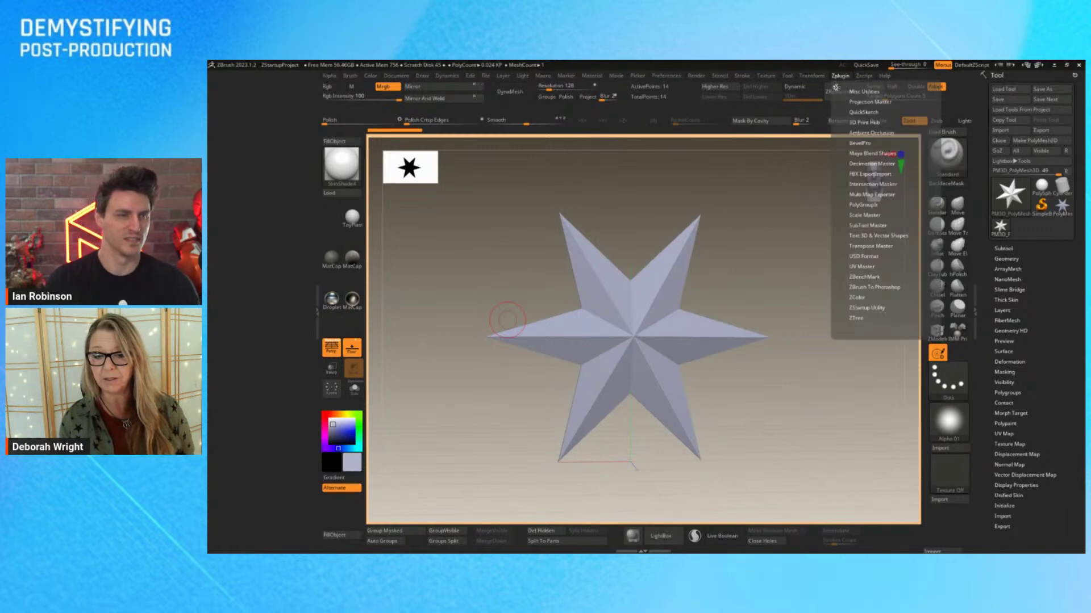
pyautogui.moveTo(835, 87); pyautogui.dragTo(223, 91)
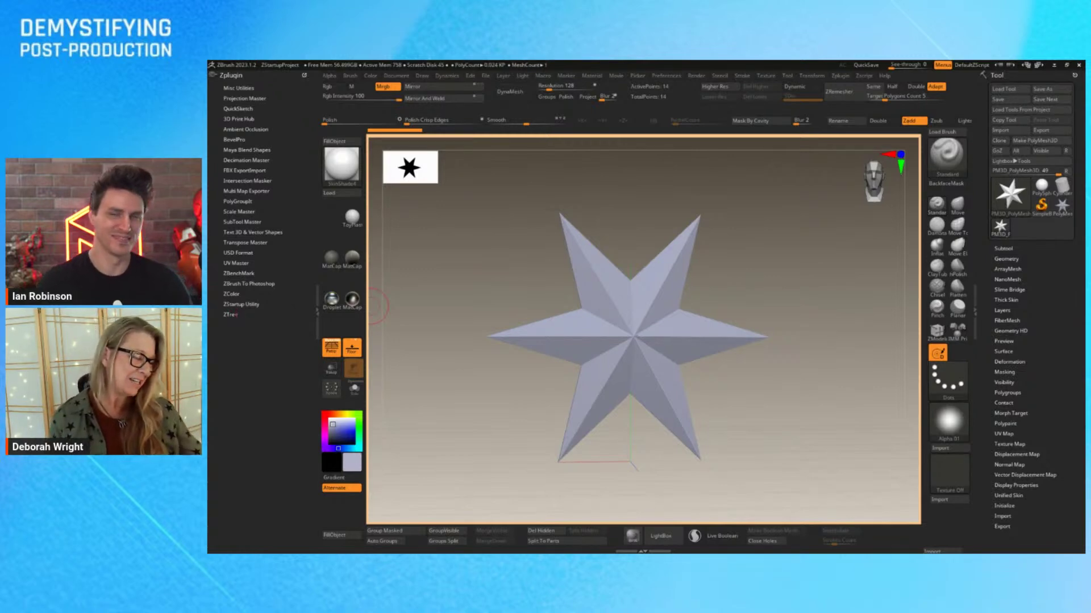
# - Expand the ZTree plugin settings and its AutoTree section in the docked Zplugin palette
pyautogui.click(233, 315)
pyautogui.scroll(-3, 299, 217)
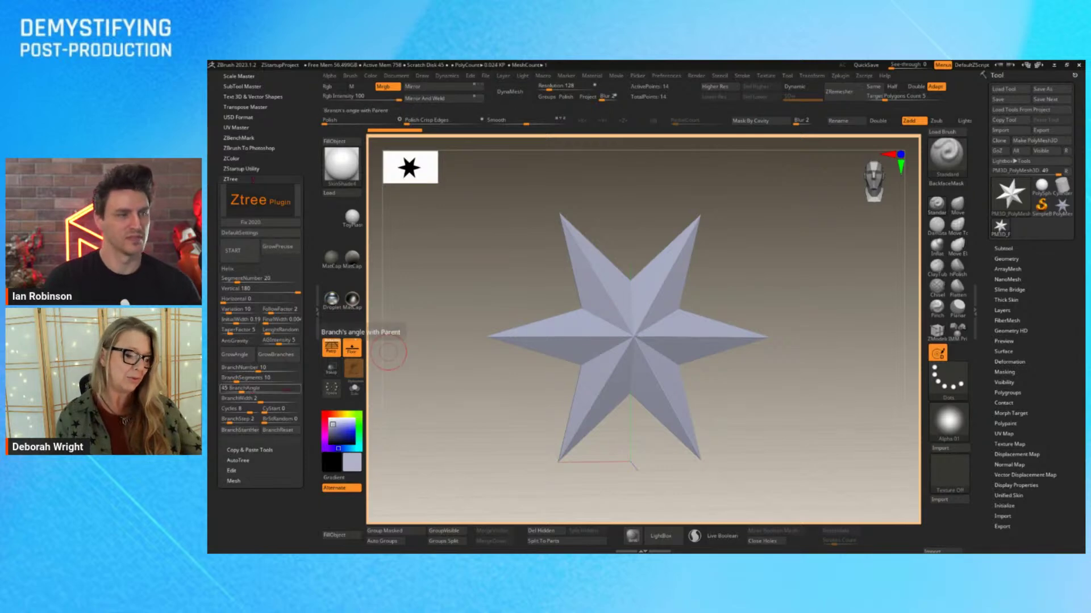
pyautogui.scroll(-1, 260, 318)
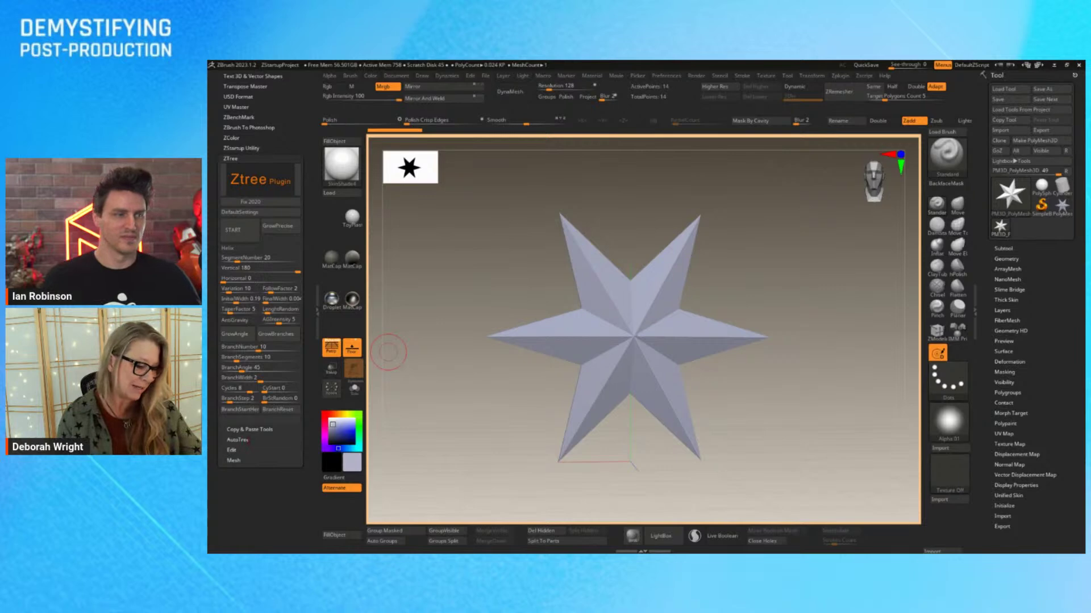
pyautogui.click(248, 440)
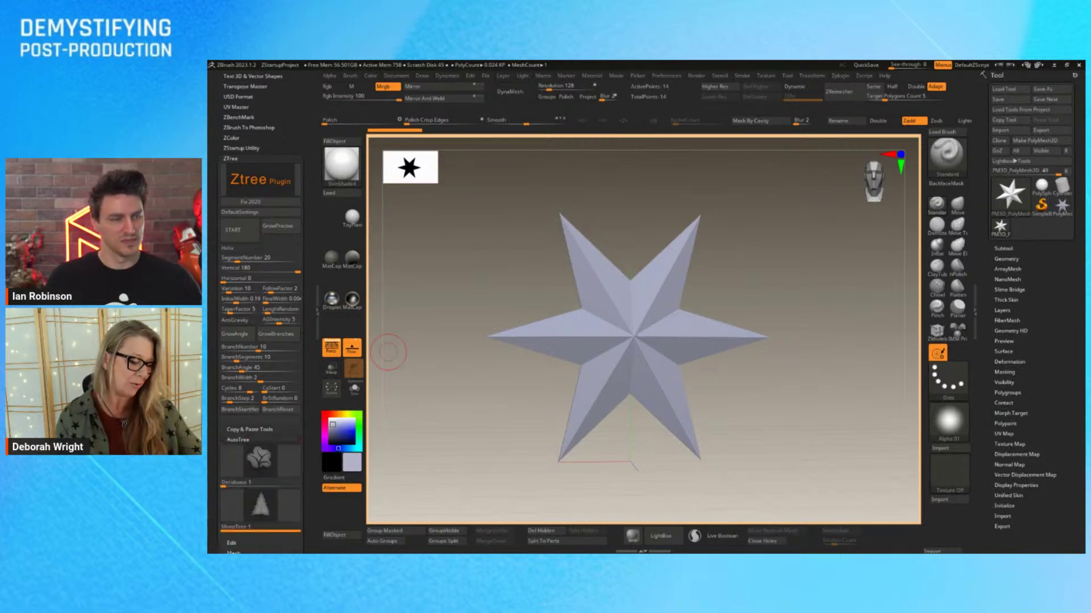
pyautogui.scroll(-1, 249, 440)
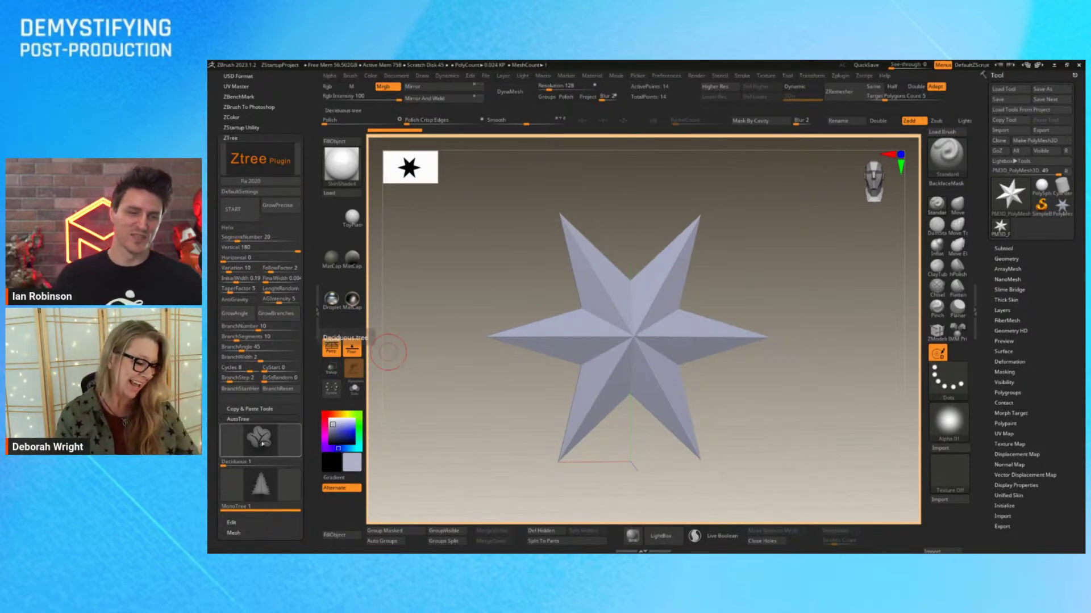
# - Generate an automatic deciduous tree with Deciduous type 4 and inspect its shape from another angle
pyautogui.moveTo(227, 466); pyautogui.dragTo(298, 475)
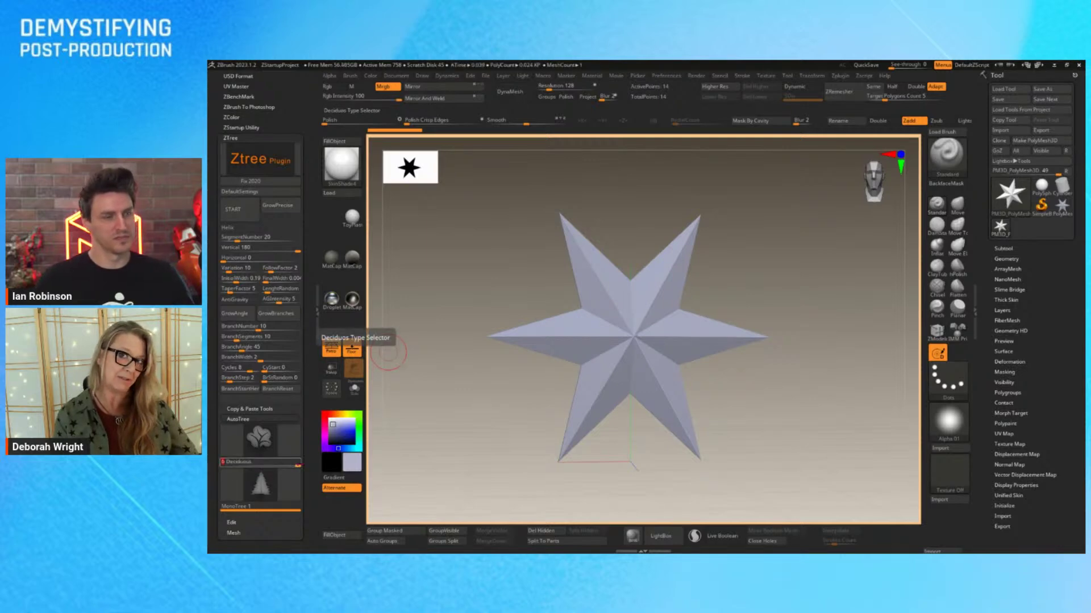
pyautogui.moveTo(297, 464); pyautogui.dragTo(269, 464)
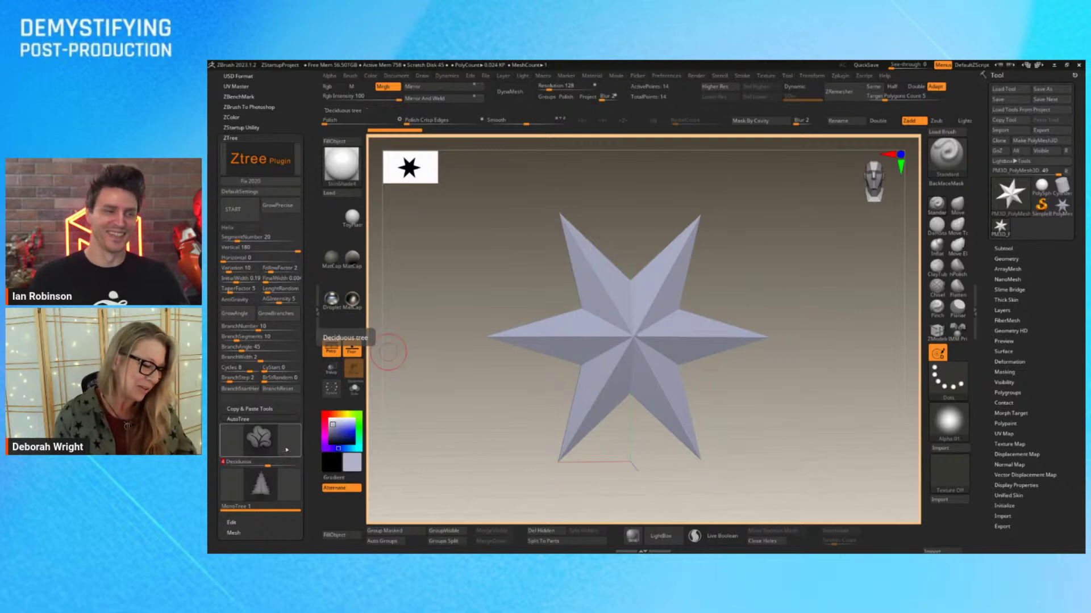
pyautogui.click(259, 437)
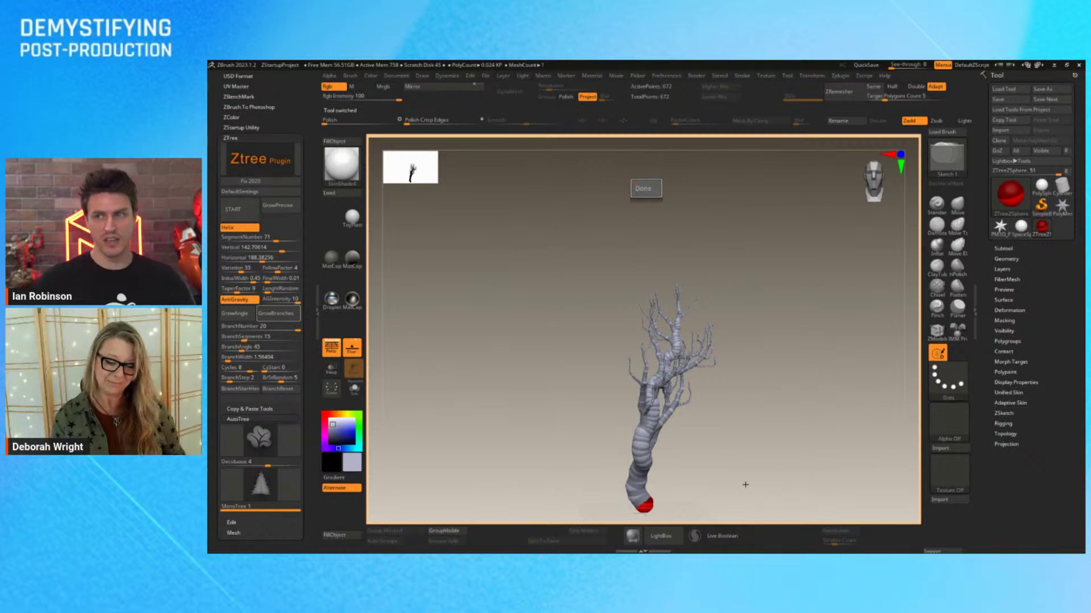
pyautogui.moveTo(734, 484); pyautogui.dragTo(624, 468)
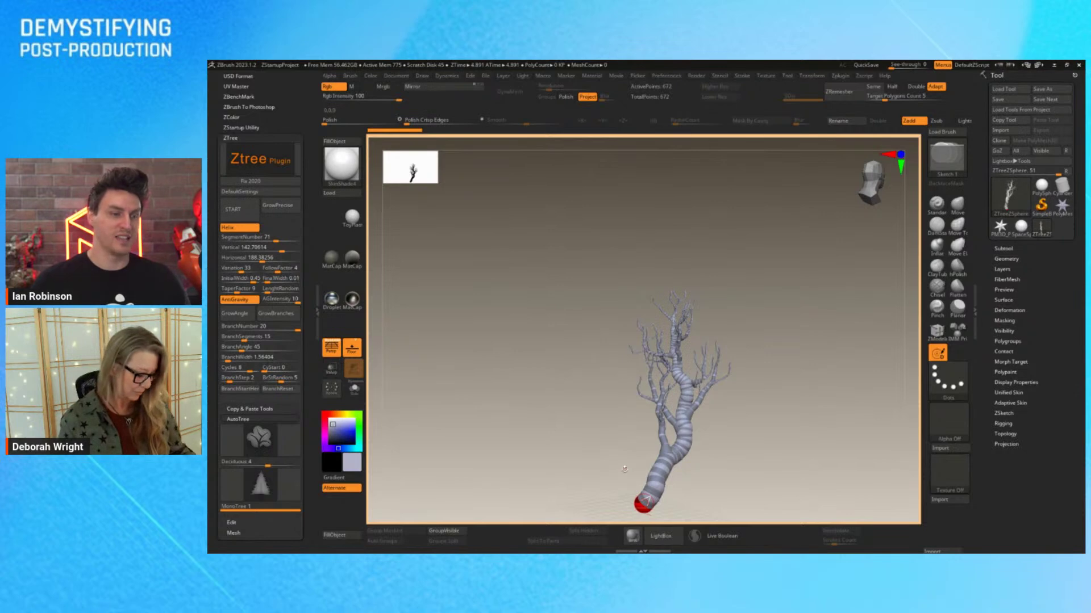
pyautogui.press('f')
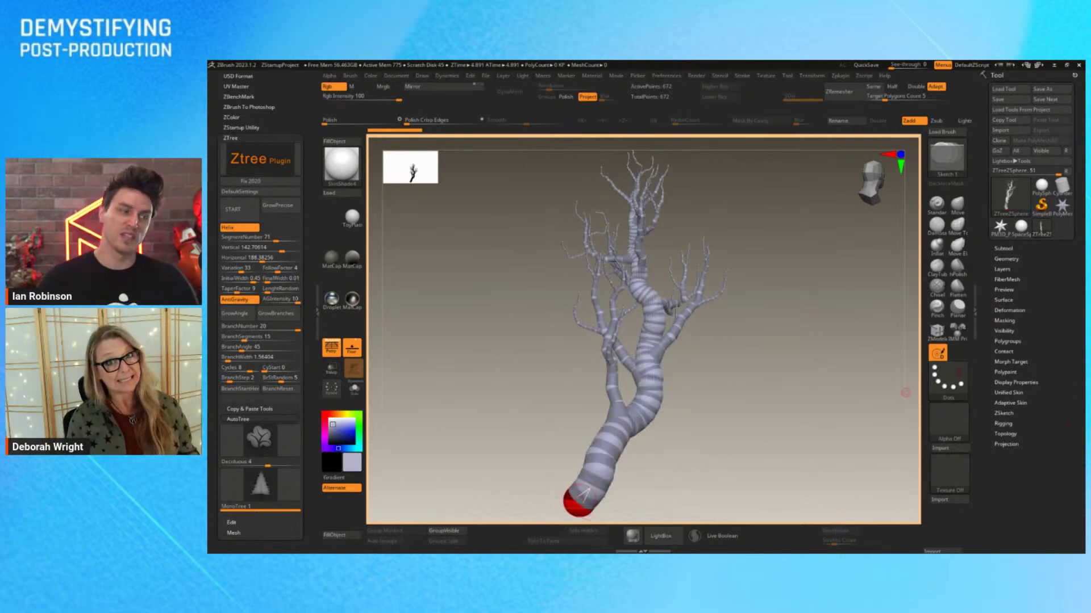
pyautogui.moveTo(782, 483); pyautogui.dragTo(857, 475)
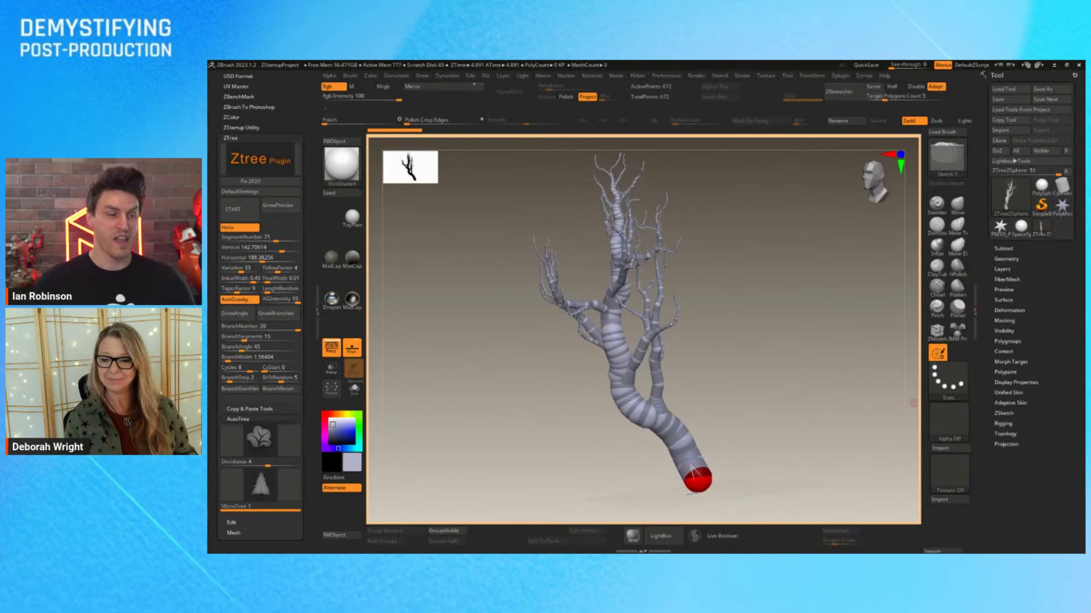
# - Switch back to the SpaceSphere tool and generate an automatic deciduous tree with Deciduous type 2
pyautogui.click(1021, 225)
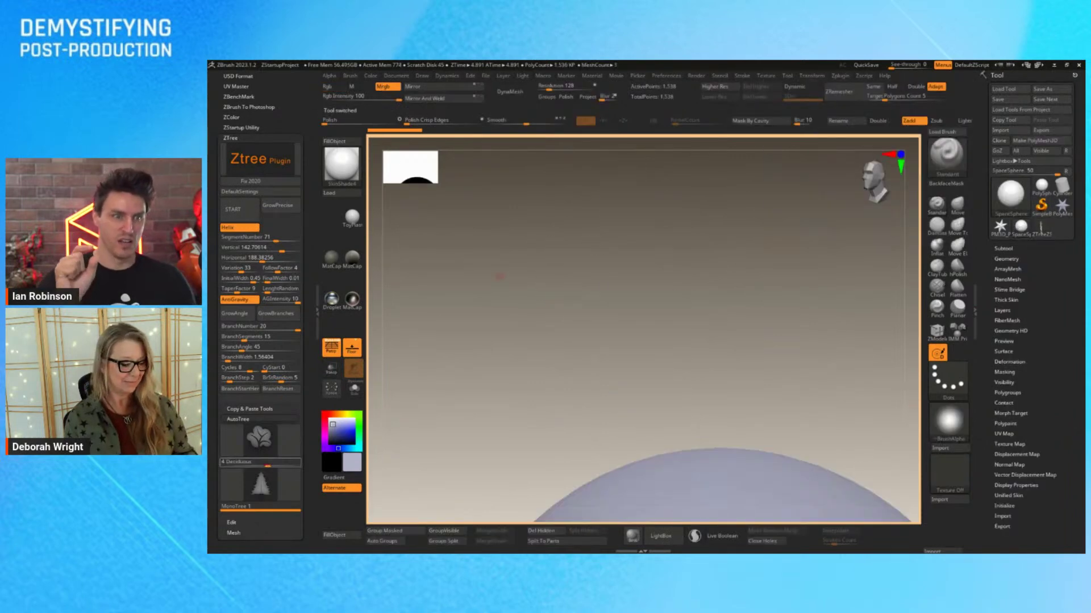
pyautogui.moveTo(267, 464); pyautogui.dragTo(238, 464)
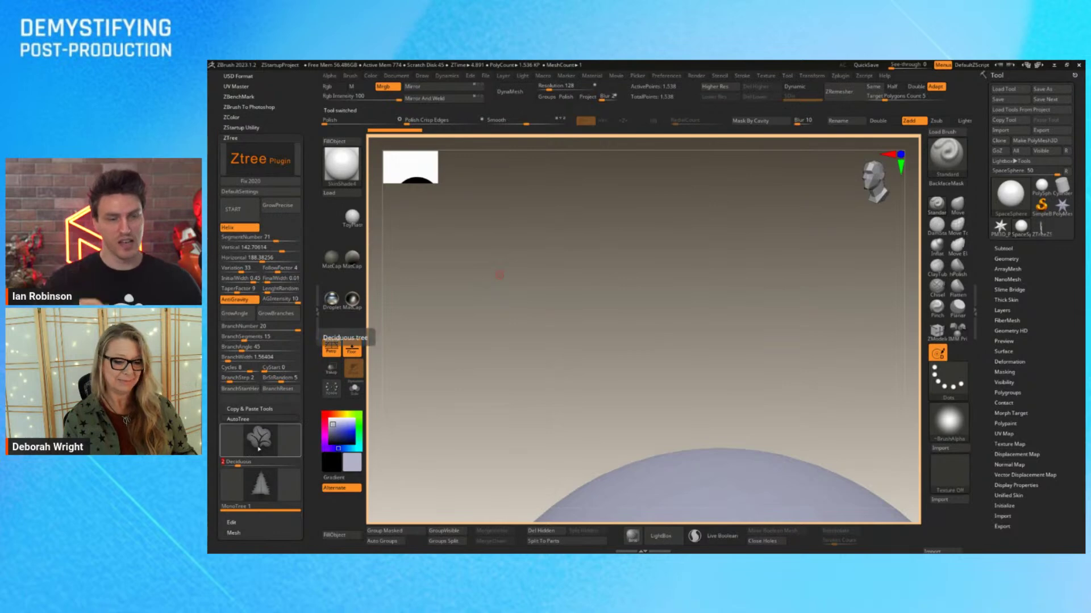
pyautogui.click(258, 445)
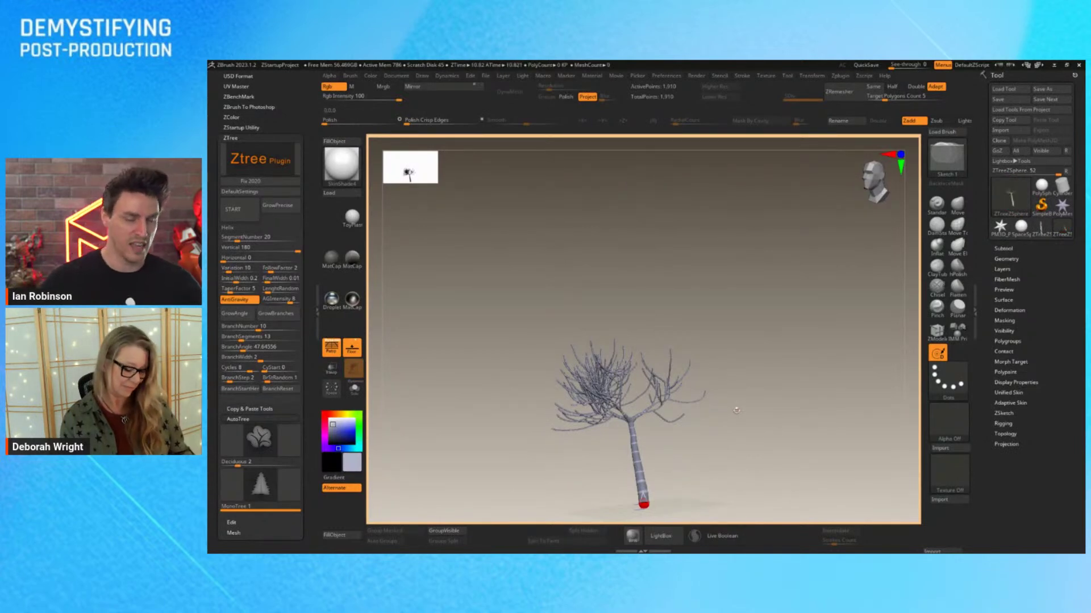
pyautogui.press('f')
pyautogui.hotkey('shift', 'a')
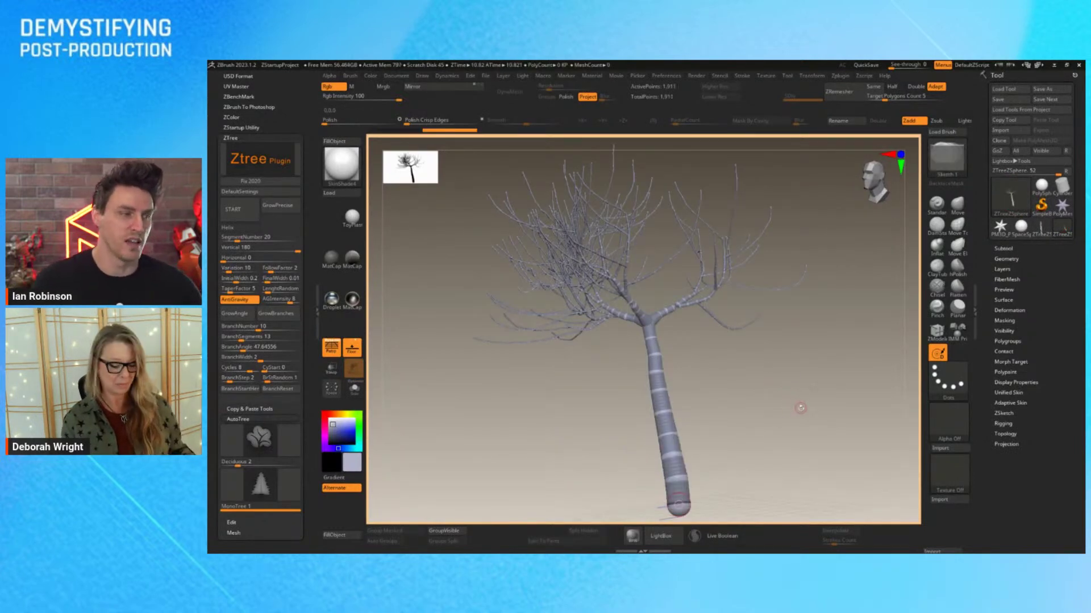
pyautogui.hotkey('shift', 'a')
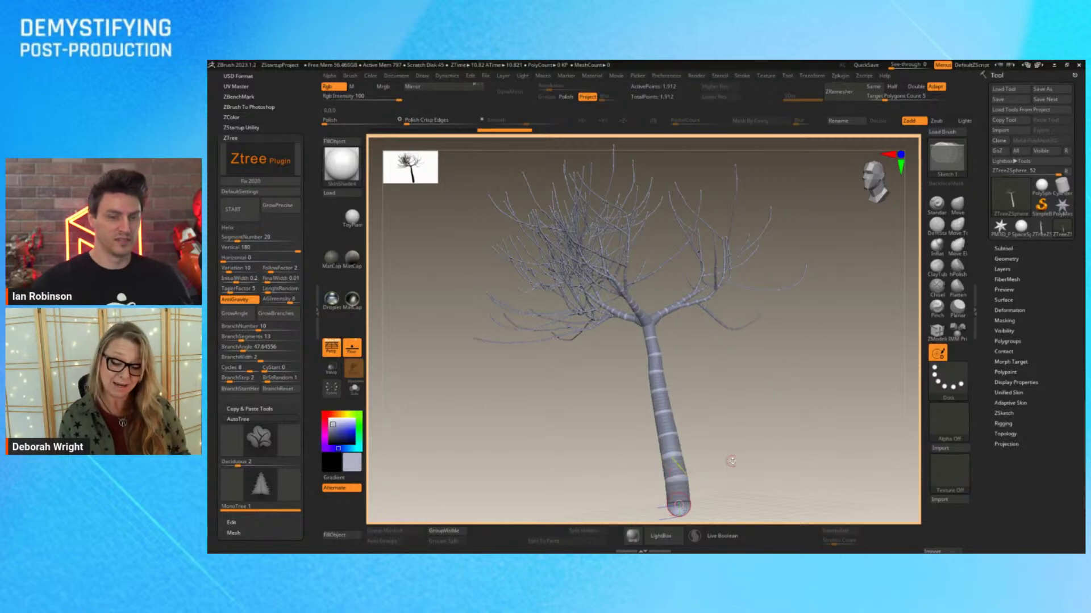
# - Add a ZSphere on the lower trunk and move ZSpheres along the trunk and crown to bend the tree
pyautogui.click(671, 444)
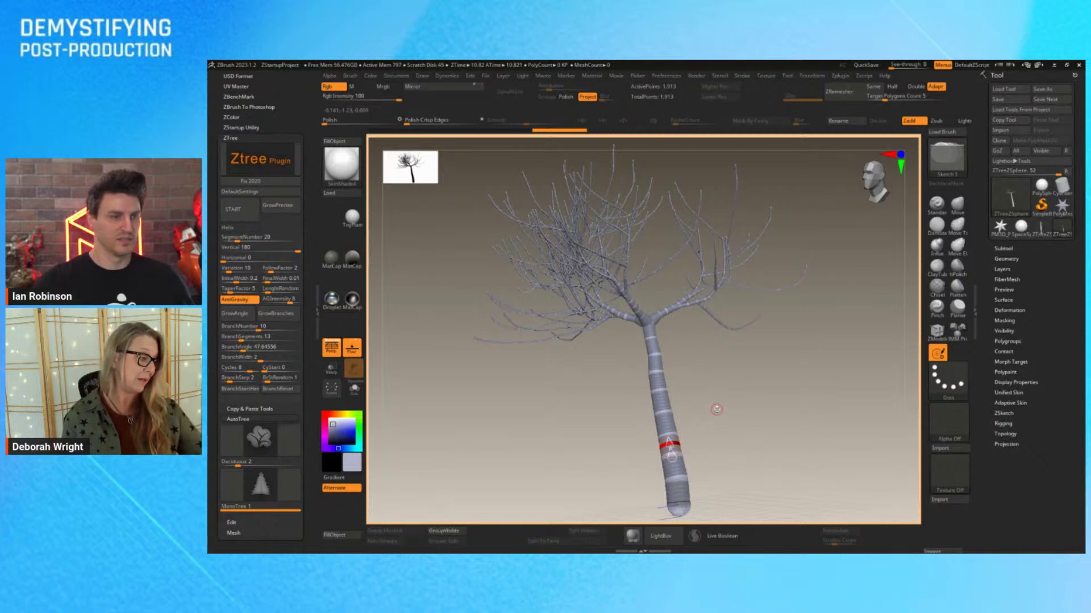
pyautogui.press('w')
pyautogui.moveTo(665, 403)
pyautogui.mouseDown()
pyautogui.moveTo(718, 389)
pyautogui.moveTo(738, 335)
pyautogui.moveTo(632, 316)
pyautogui.moveTo(628, 452)
pyautogui.moveTo(635, 401)
pyautogui.moveTo(658, 419)
pyautogui.mouseUp()
pyautogui.moveTo(628, 340); pyautogui.dragTo(638, 346)
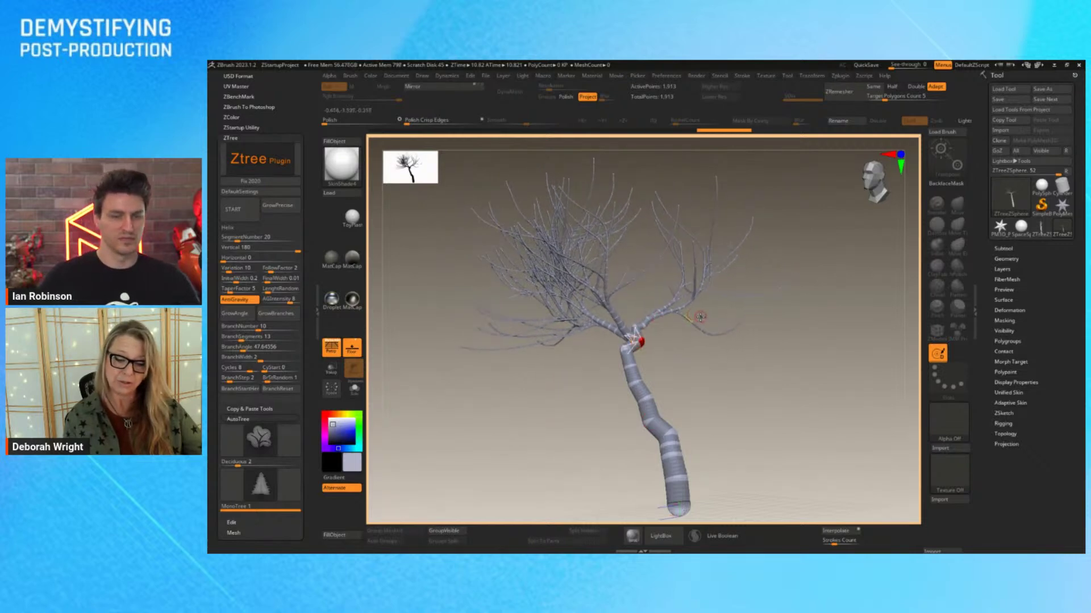
pyautogui.moveTo(697, 327); pyautogui.dragTo(683, 323)
pyautogui.moveTo(685, 489); pyautogui.dragTo(694, 506)
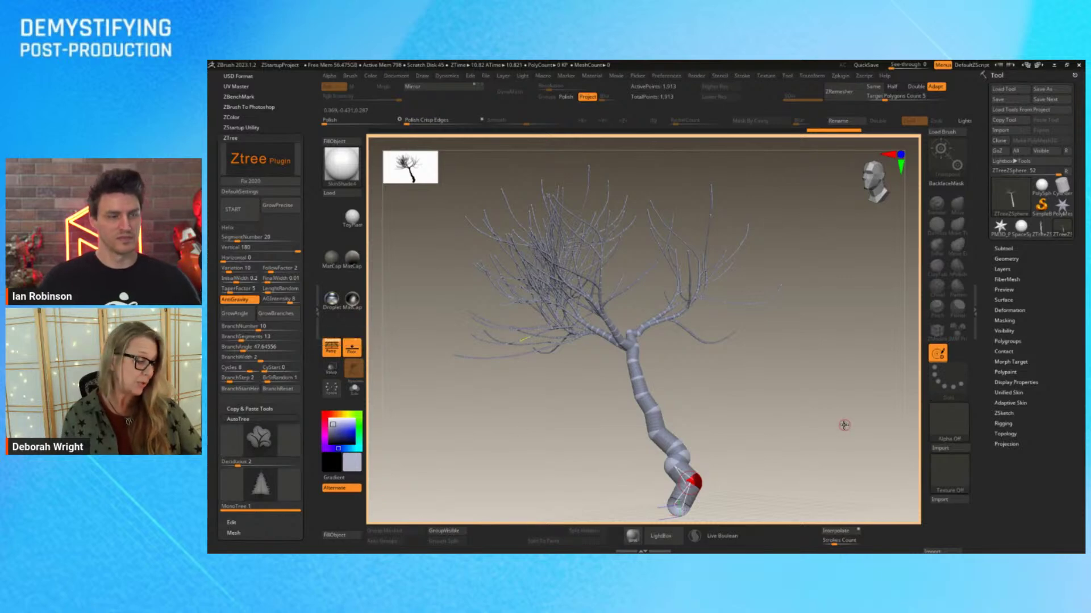
pyautogui.moveTo(866, 417)
pyautogui.mouseDown()
pyautogui.moveTo(906, 389)
pyautogui.moveTo(849, 422)
pyautogui.mouseUp()
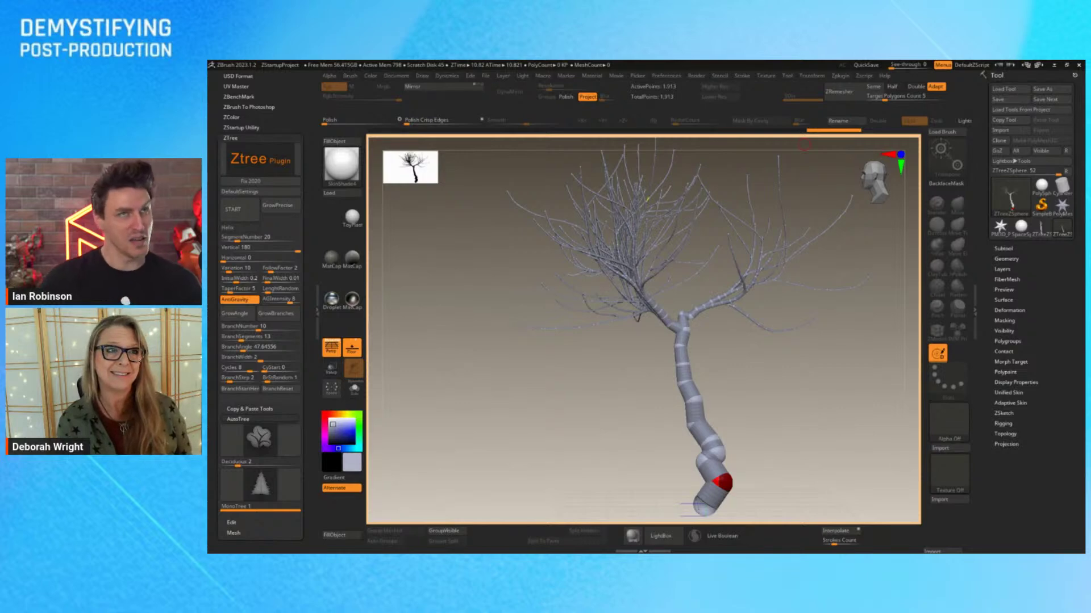
# - Switch to the image viewer to examine the reference sketch Demystify_SKETCH-2.jpg, and close it
pyautogui.hotkey('alt', 'Tab')
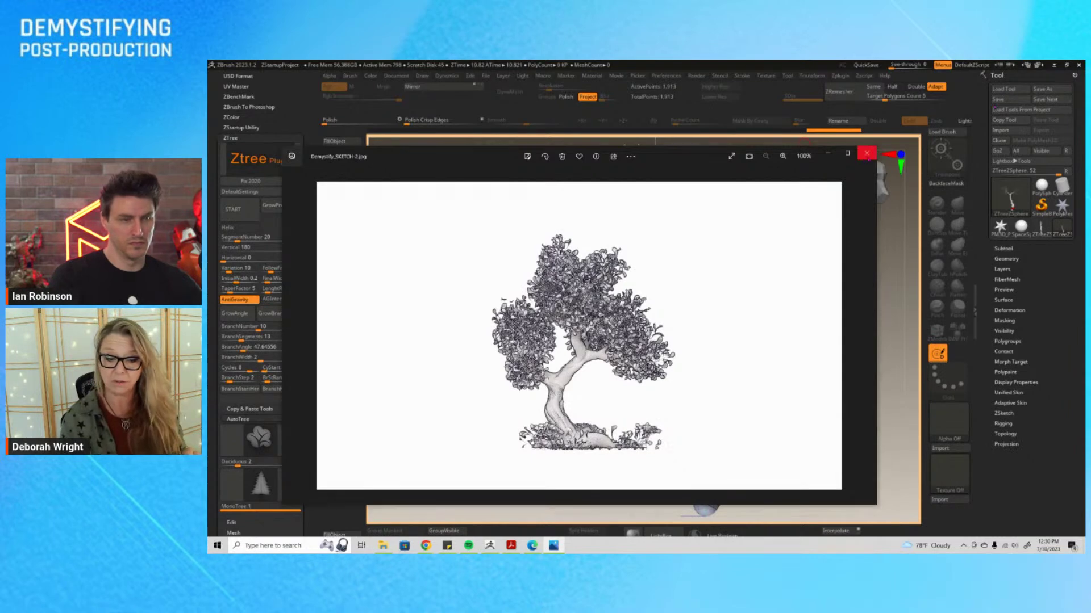
pyautogui.click(866, 154)
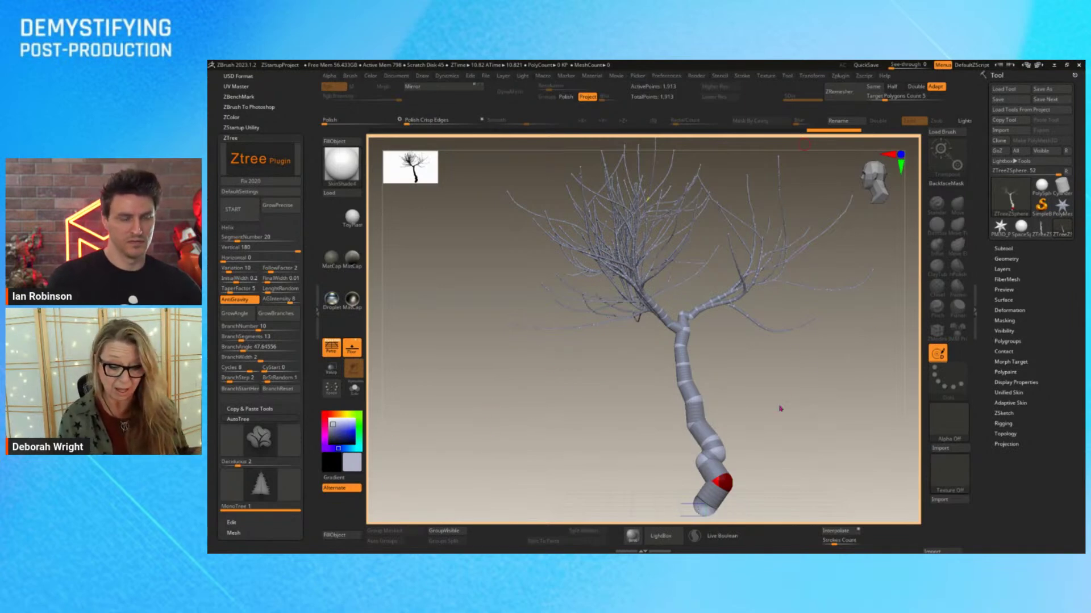
# - Generate an automatic MonoTree of type 1 and inspect it from another angle
pyautogui.moveTo(780, 408)
pyautogui.mouseDown()
pyautogui.moveTo(694, 397)
pyautogui.moveTo(786, 405)
pyautogui.mouseUp()
pyautogui.click(262, 486)
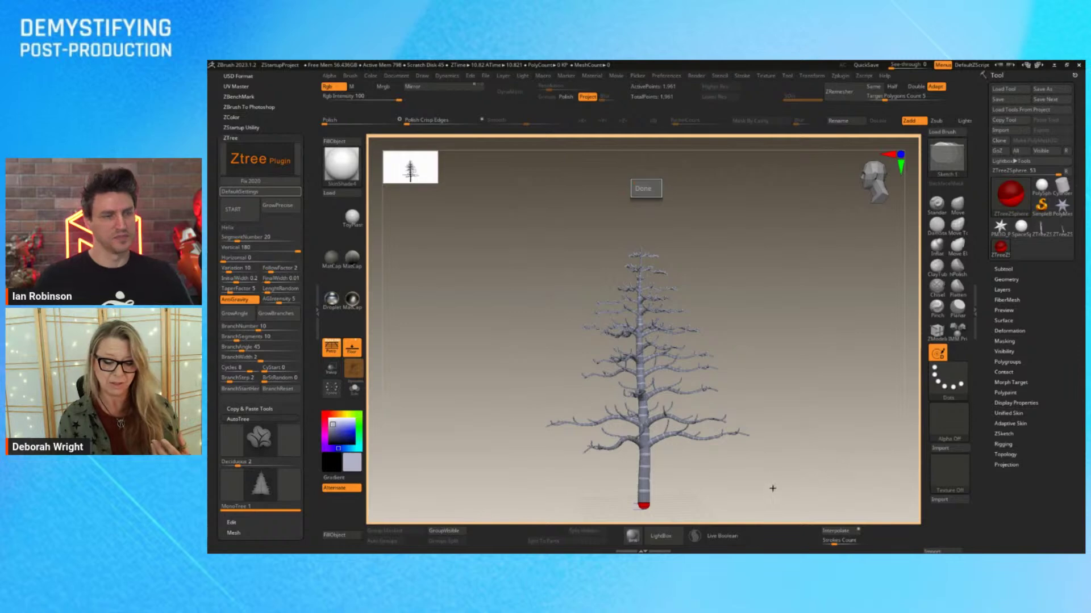
pyautogui.moveTo(737, 358); pyautogui.dragTo(778, 409)
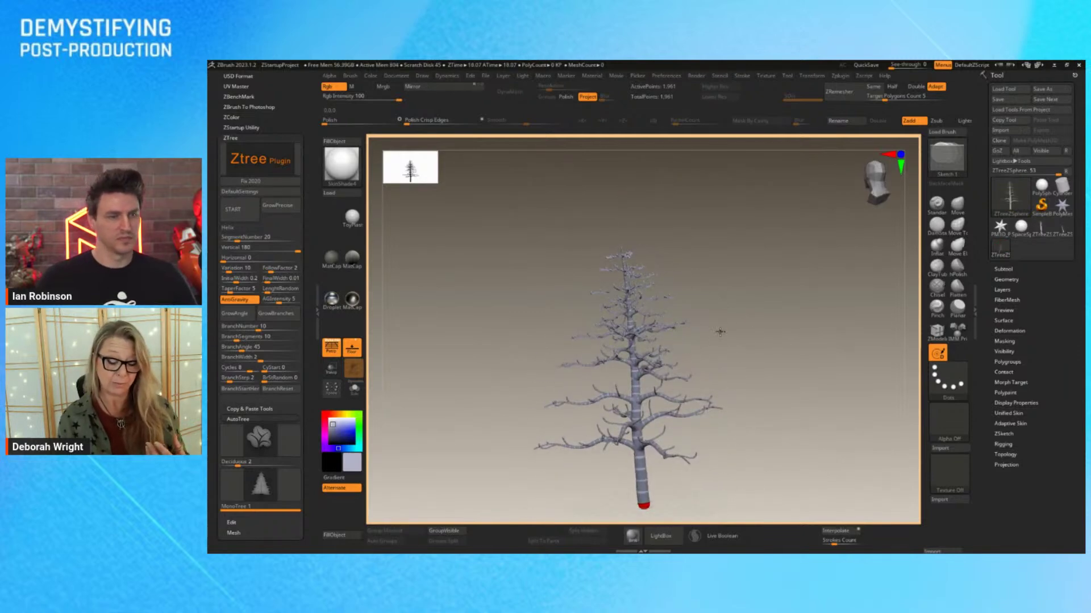
# - Switch back to the SpaceSphere tool and convert it to a PolyMesh3D, framed in a straight view
pyautogui.click(1027, 234)
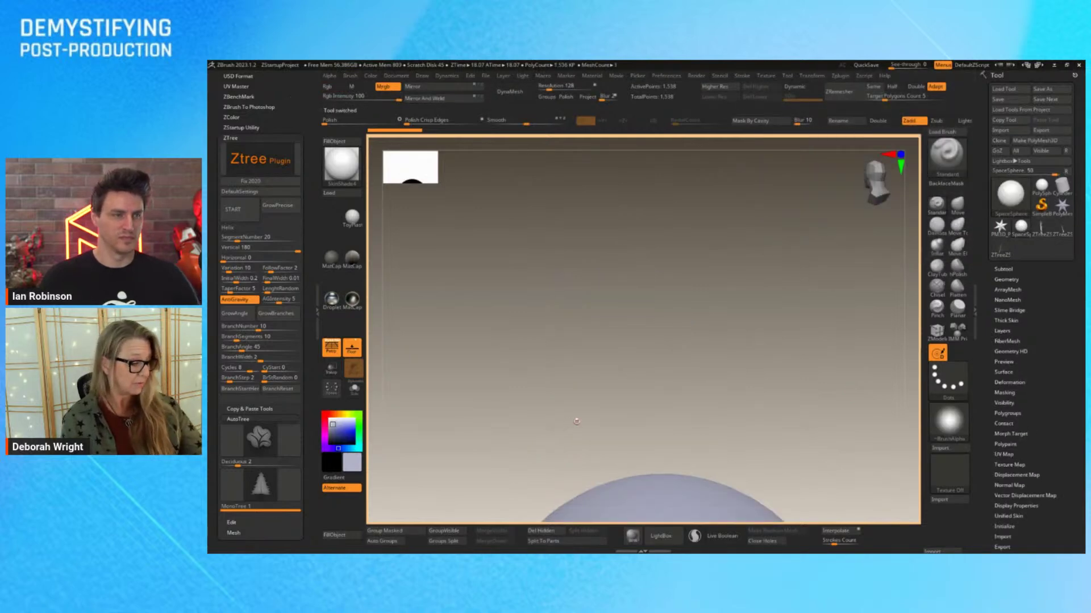
pyautogui.press('f')
pyautogui.keyDown('shift'); pyautogui.moveTo(859, 377); pyautogui.dragTo(872, 364); pyautogui.keyUp('shift')
pyautogui.click(1036, 140)
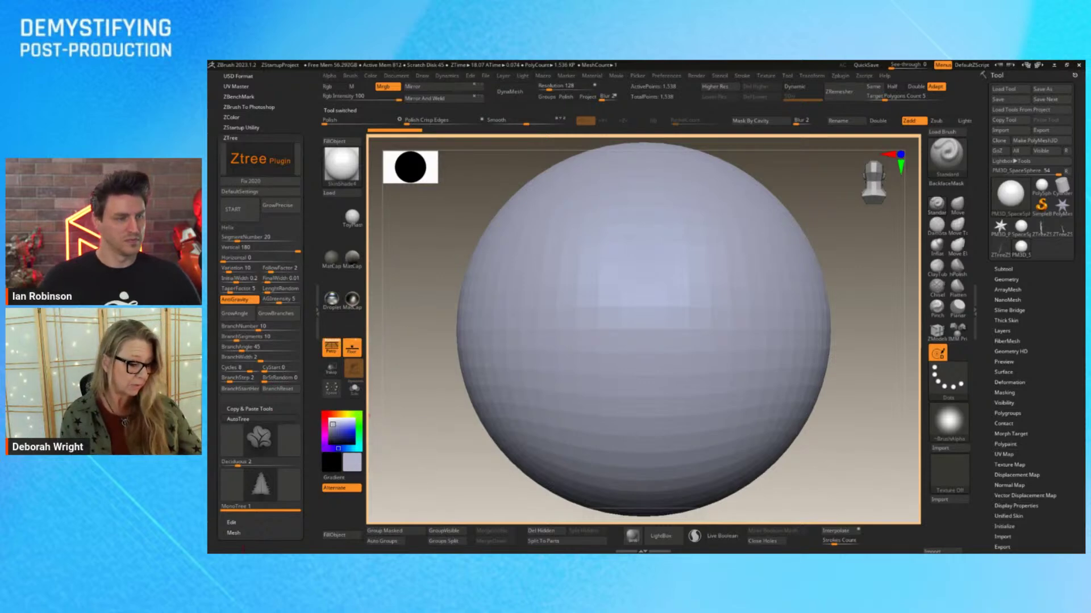
# - Review the ZTree growth settings and grow a single trunk from the initial ZSphere with 20 segments, vertical 180 and variation 10
pyautogui.click(241, 357)
pyautogui.click(256, 347)
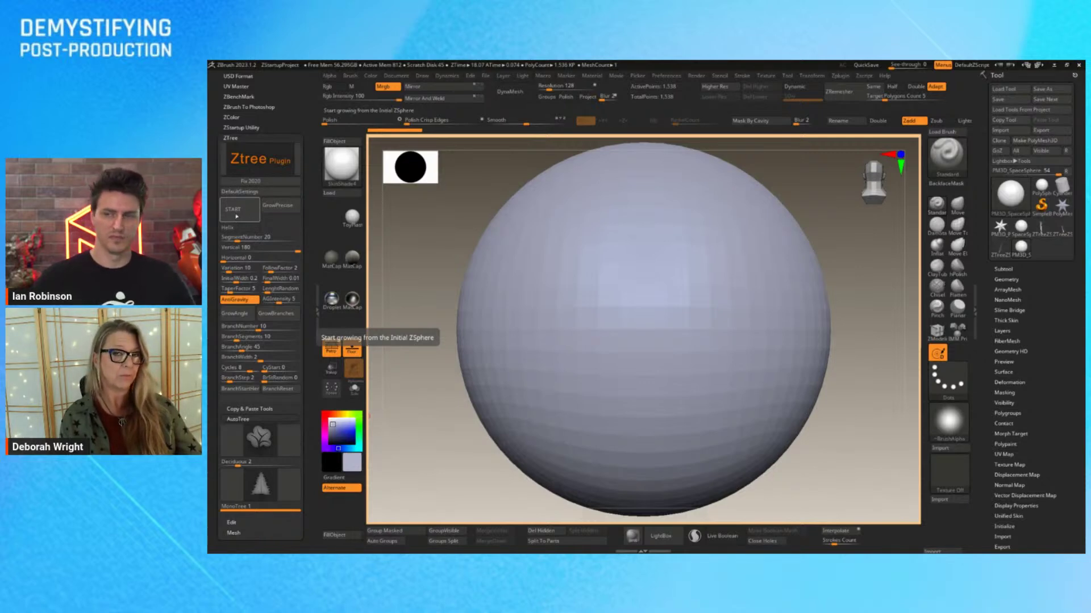
pyautogui.click(237, 237)
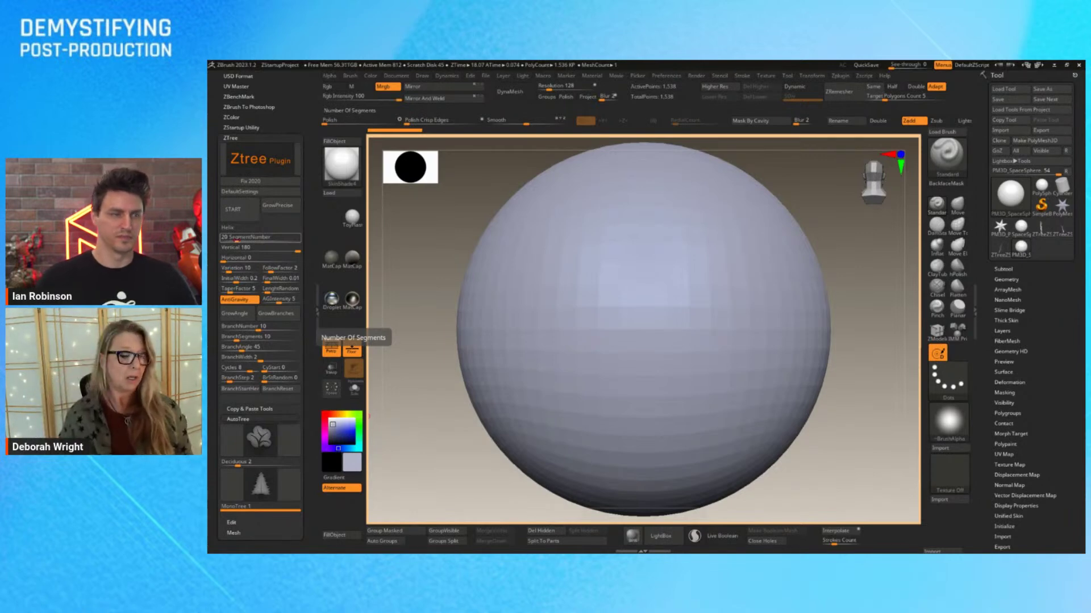
pyautogui.press('Tab')
pyautogui.press('Tab')
pyautogui.press('Tab')
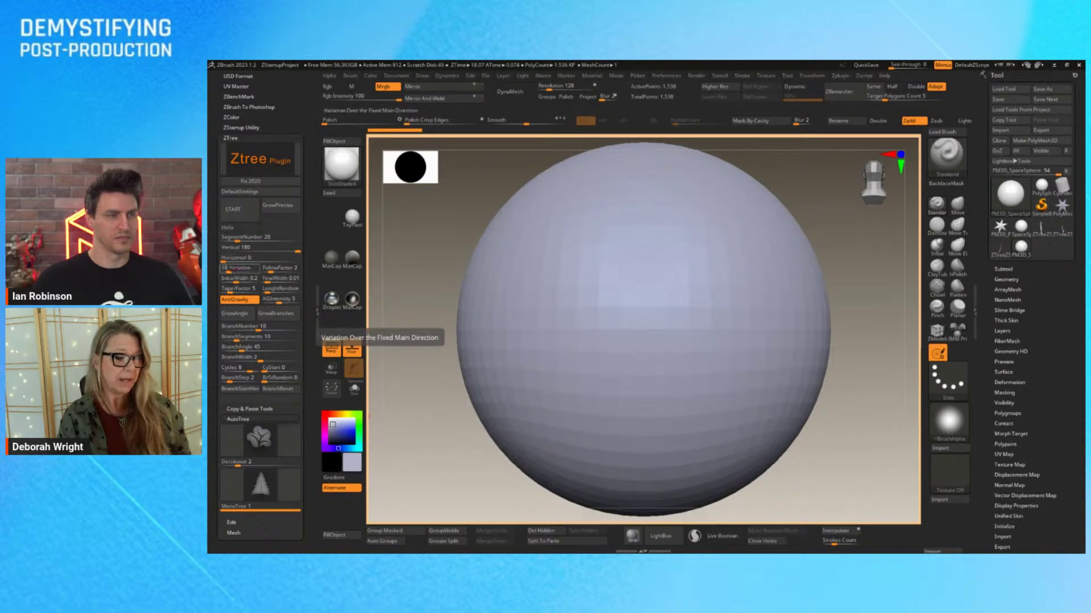
pyautogui.click(237, 214)
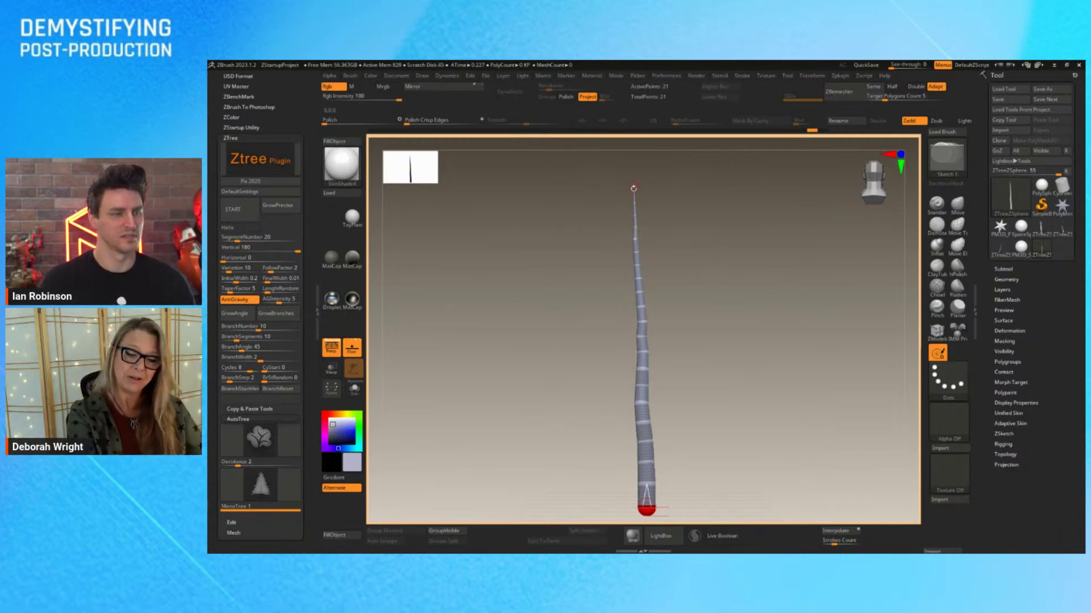
# - Delete the thin topmost ZSpheres from the tip of the trunk
pyautogui.keyDown('alt'); pyautogui.click(634, 191); pyautogui.keyUp('alt')
pyautogui.keyDown('alt'); pyautogui.click(634, 204); pyautogui.keyUp('alt')
pyautogui.keyDown('alt'); pyautogui.click(634, 218); pyautogui.keyUp('alt')
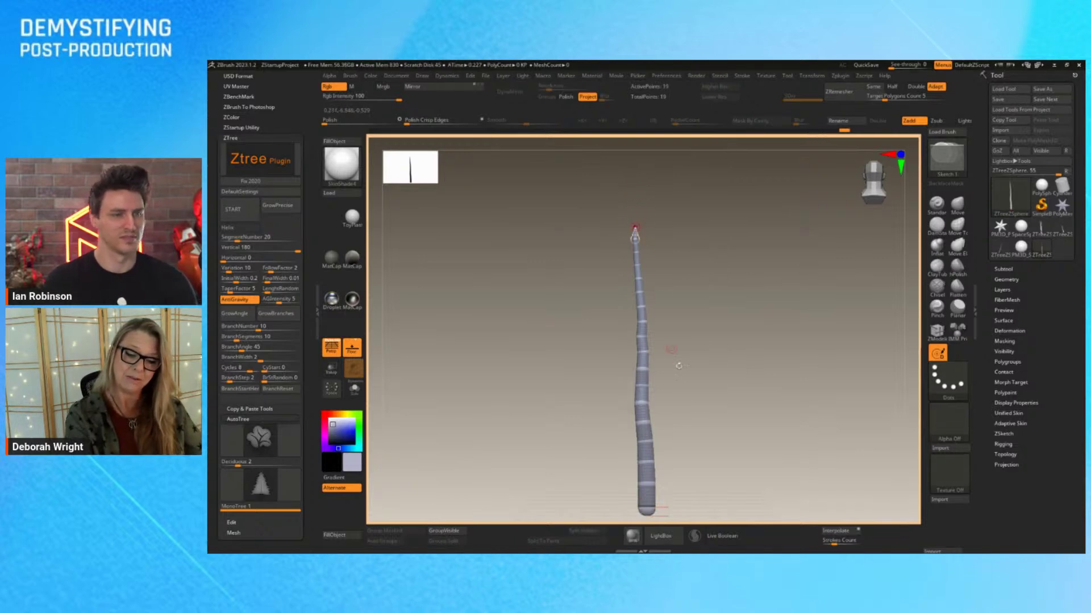
# - Delete five more ZSpheres one after another from the tip of the trunk
pyautogui.moveTo(755, 375)
pyautogui.keyDown('alt'); pyautogui.mouseDown()
pyautogui.moveTo(788, 417)
pyautogui.moveTo(809, 400)
pyautogui.moveTo(745, 346)
pyautogui.moveTo(787, 519)
pyautogui.moveTo(798, 440)
pyautogui.mouseUp(); pyautogui.keyUp('alt')
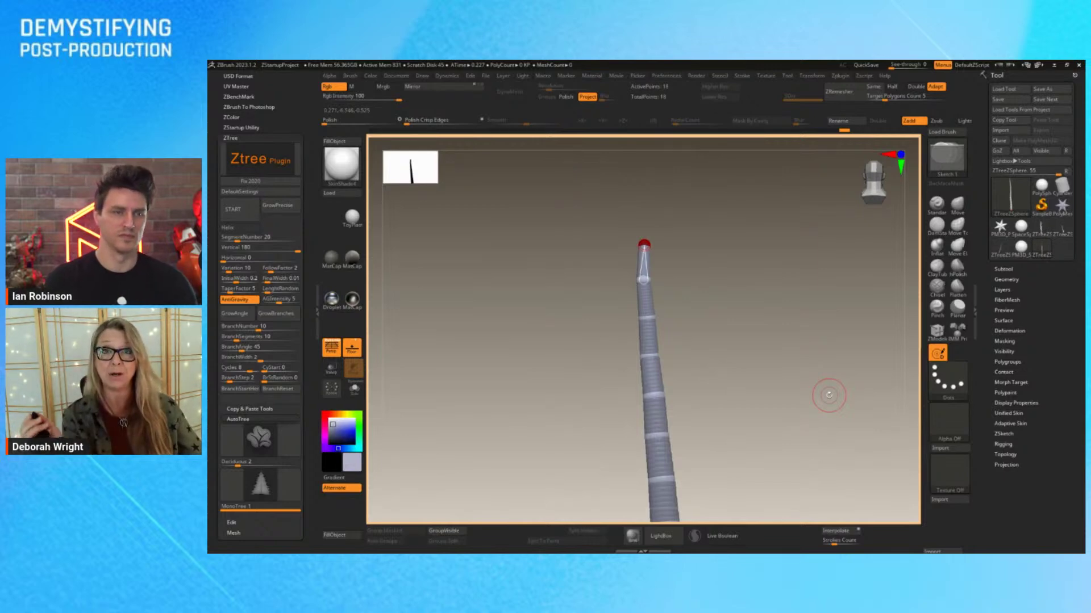
pyautogui.keyDown('alt'); pyautogui.click(645, 240); pyautogui.keyUp('alt')
pyautogui.keyDown('alt'); pyautogui.click(643, 279); pyautogui.keyUp('alt')
pyautogui.keyDown('alt'); pyautogui.click(647, 317); pyautogui.keyUp('alt')
pyautogui.keyDown('alt'); pyautogui.click(651, 358); pyautogui.keyUp('alt')
pyautogui.keyDown('alt'); pyautogui.click(653, 393); pyautogui.keyUp('alt')
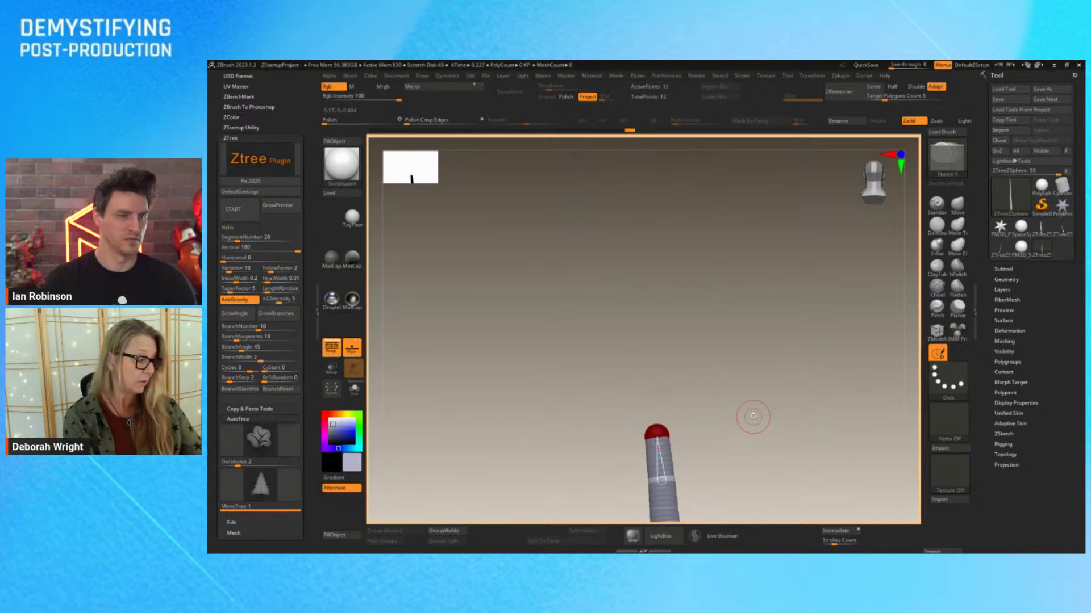
pyautogui.press('f')
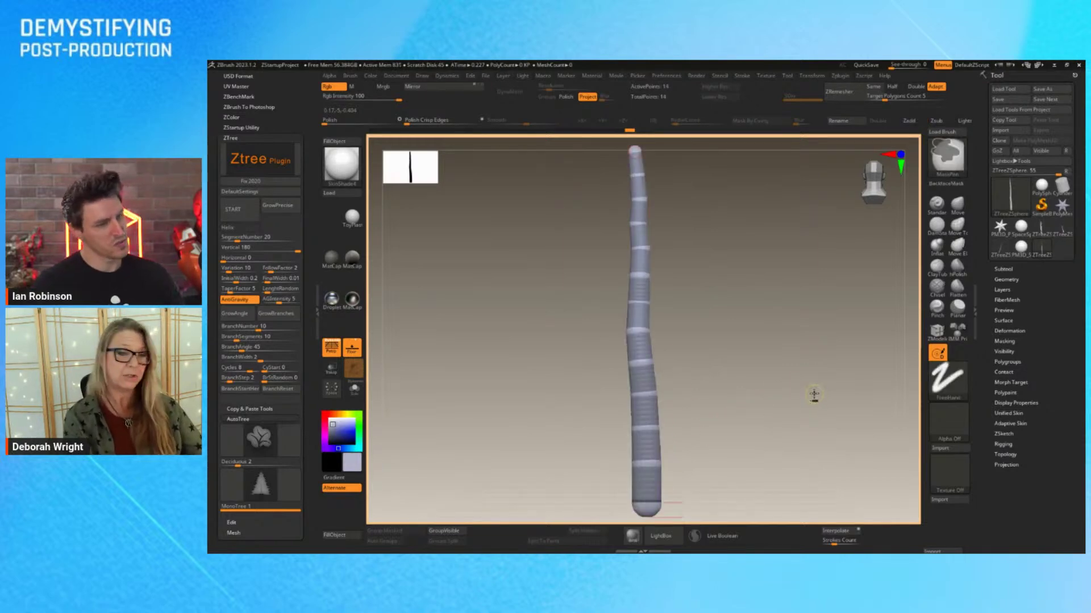
# - Undo the ZSphere deletions at the tip of the trunk until the full-length trunk is back
pyautogui.hotkey('ctrl', 'z')
pyautogui.hotkey('ctrl', 'z')
pyautogui.hotkey('ctrl', 'z')
pyautogui.hotkey('ctrl', 'z')
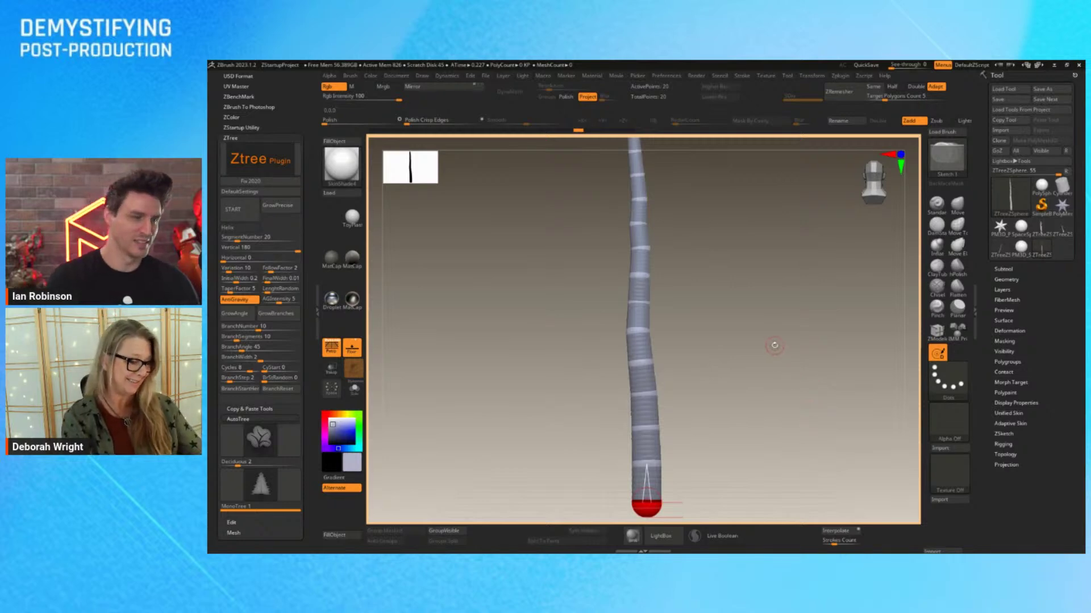
pyautogui.keyDown('alt'); pyautogui.moveTo(816, 384); pyautogui.dragTo(787, 392); pyautogui.keyUp('alt')
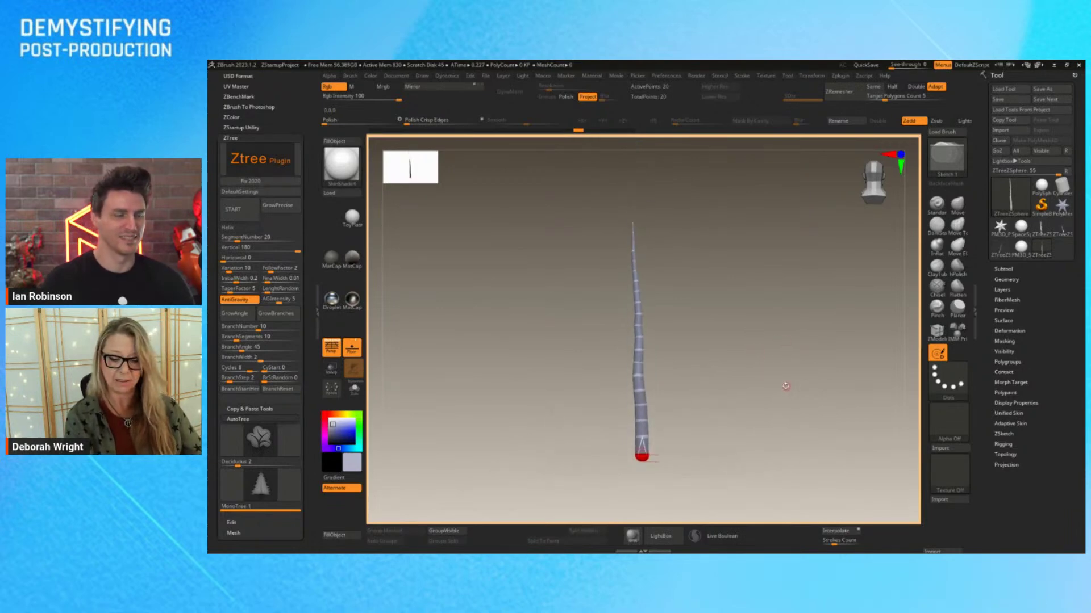
# - Set the branch start at a ZSphere partway up the trunk and grow branches with BranchNumber 6
pyautogui.press('w')
pyautogui.click(643, 406)
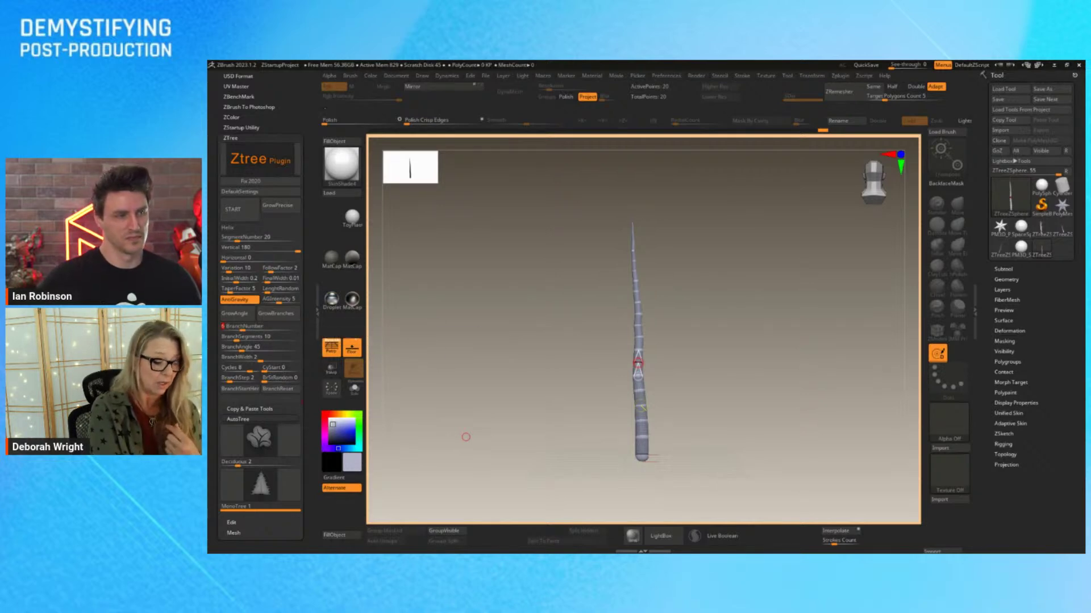
pyautogui.click(251, 392)
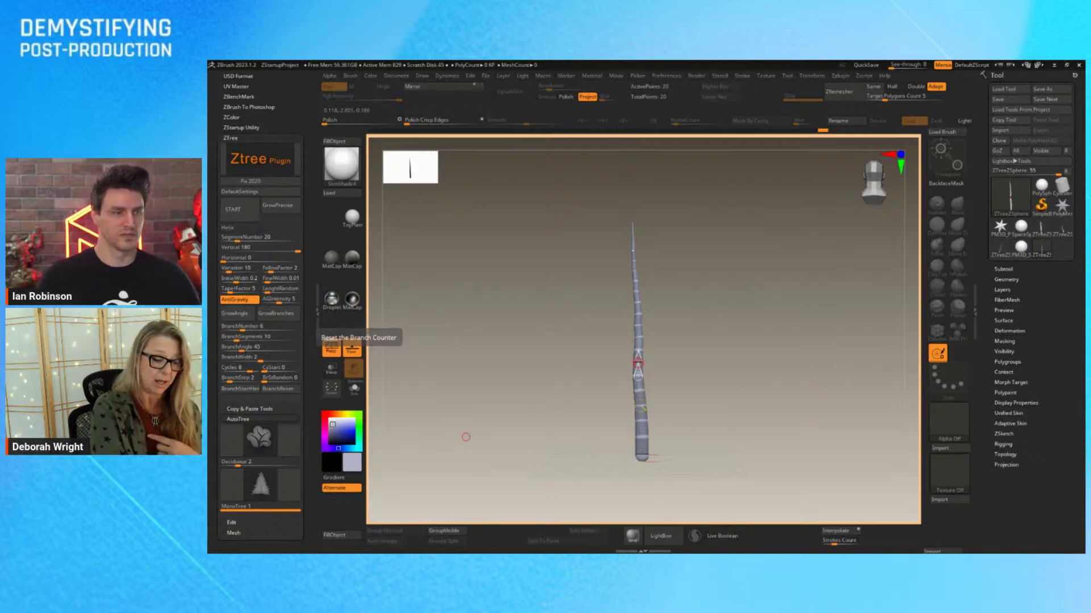
pyautogui.click(284, 316)
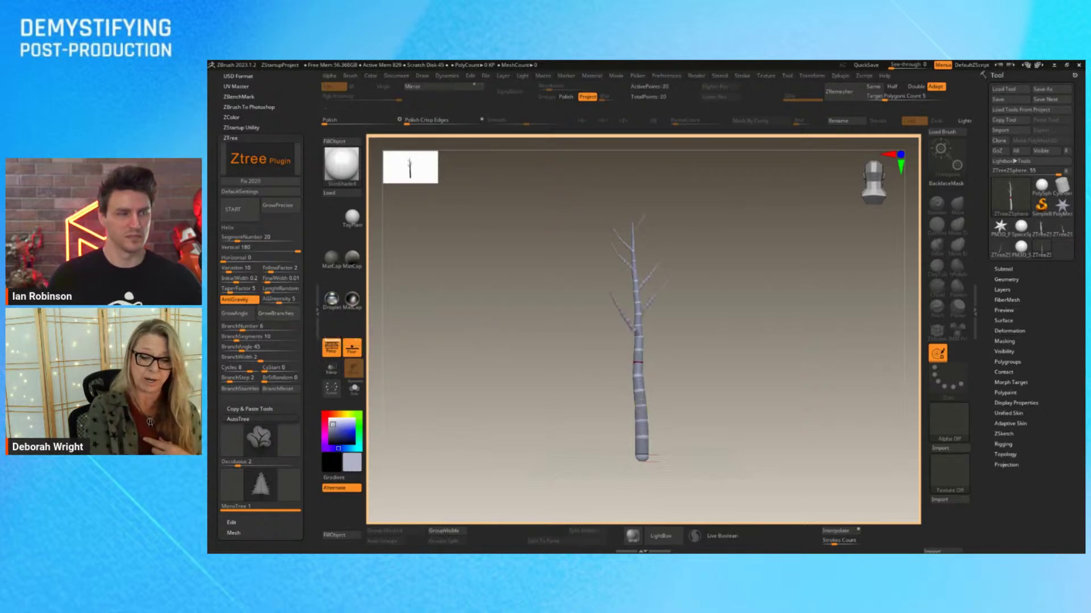
pyautogui.moveTo(760, 454)
pyautogui.mouseDown()
pyautogui.moveTo(677, 458)
pyautogui.moveTo(769, 458)
pyautogui.mouseUp()
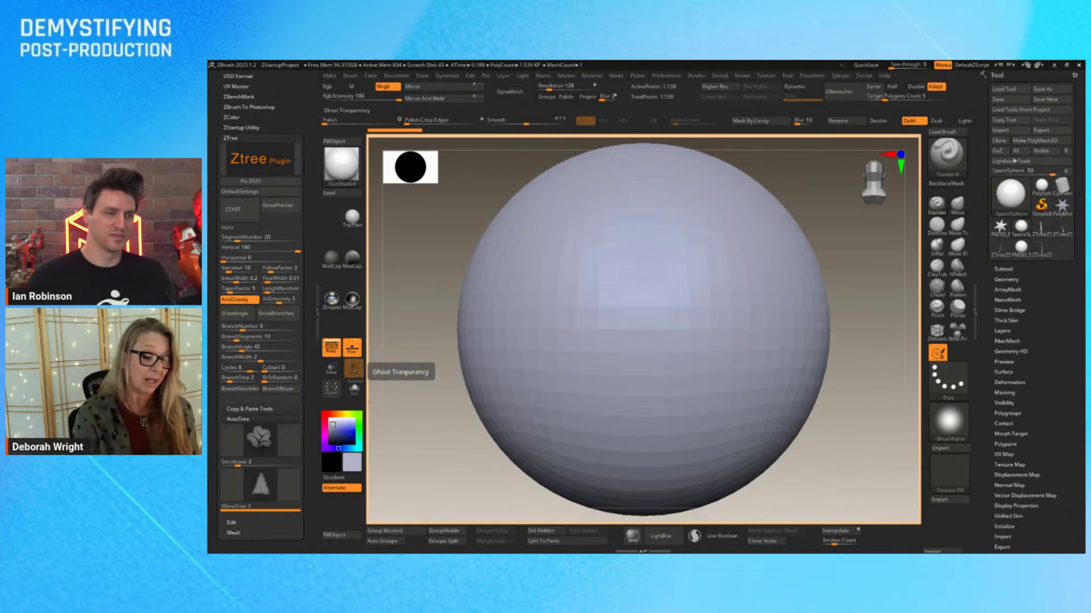
# - Start a new ZTree from the SpaceSphere, grow a fresh trunk and undo the stray side ZSphere
pyautogui.click(241, 214)
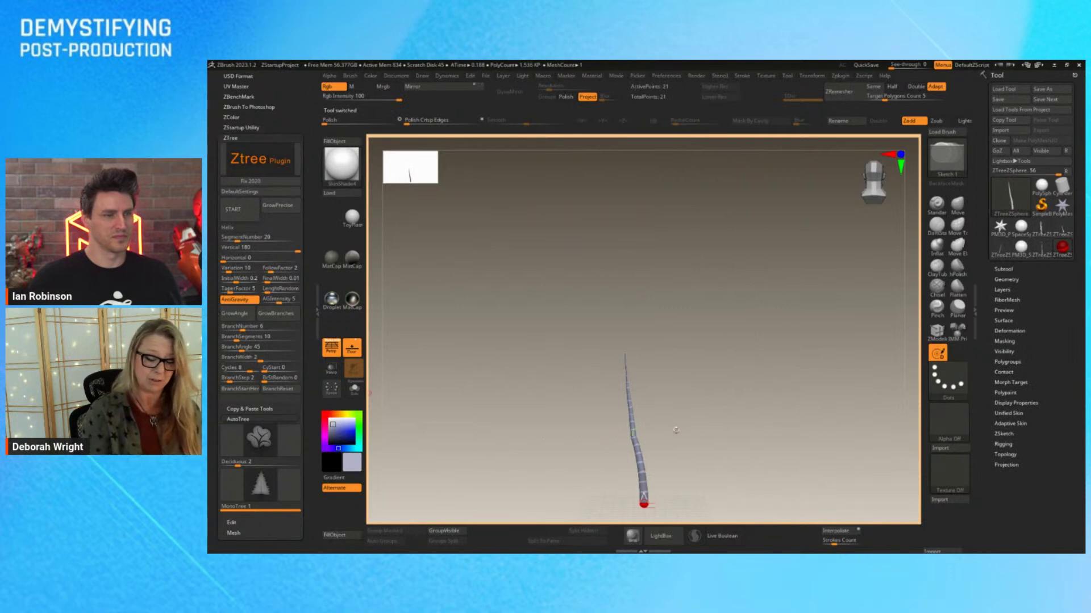
pyautogui.hotkey('ctrl', 'shift', 'z')
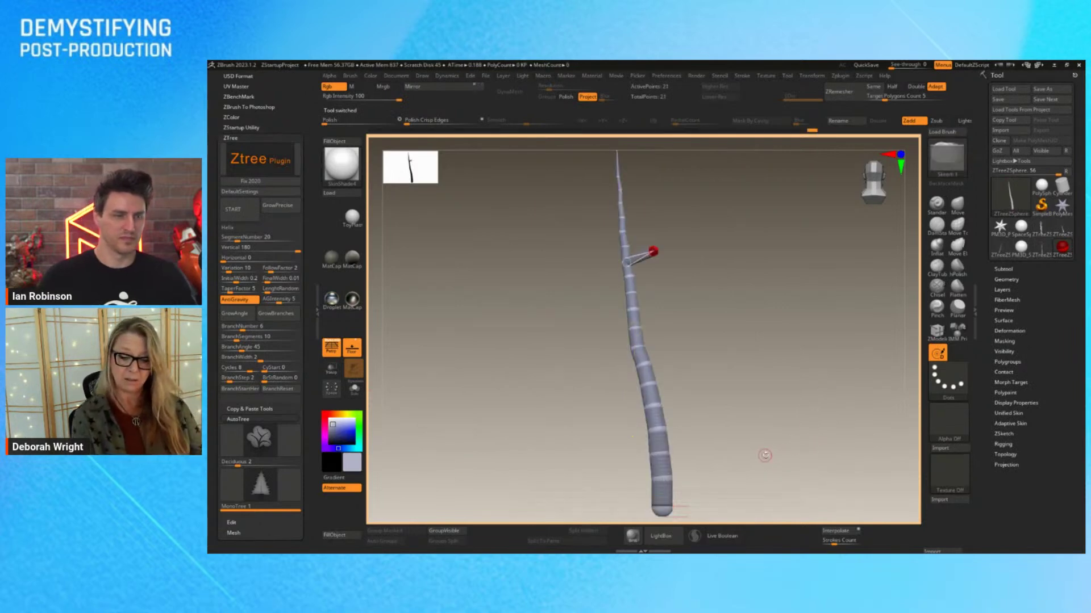
pyautogui.hotkey('ctrl', 'z')
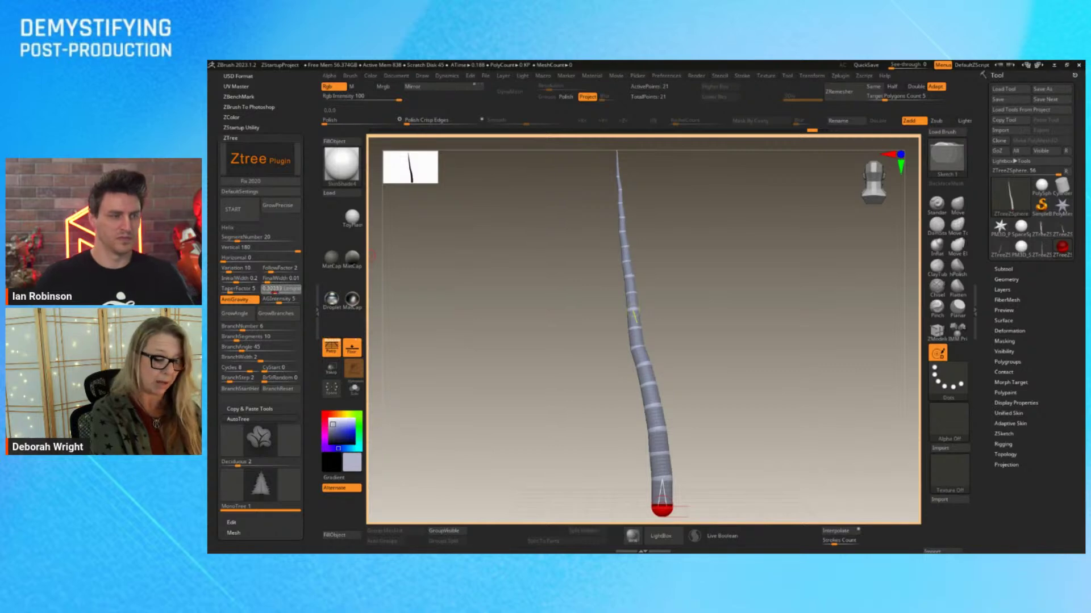
# - Set the ZTree length randomness to about 0.31, BranchSegments to 15 and BranchWidth to about 2.06
pyautogui.click(274, 291)
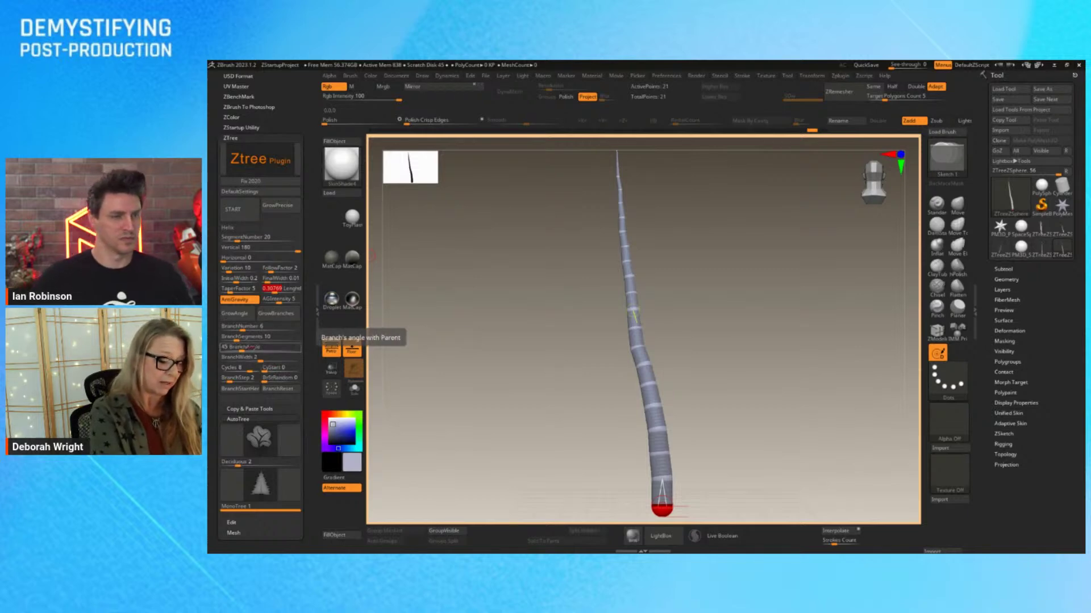
pyautogui.click(240, 337)
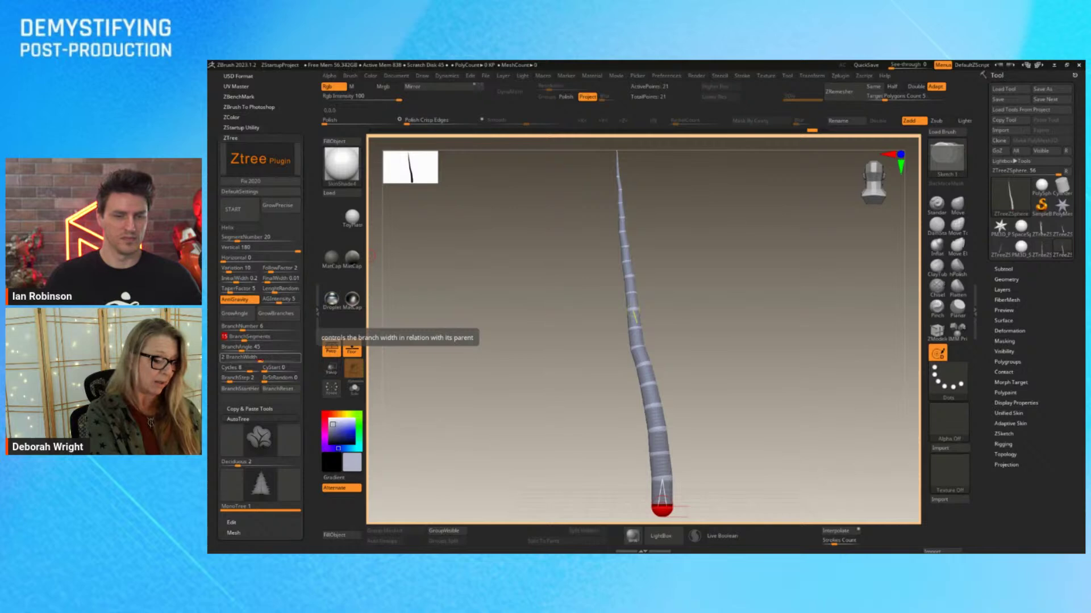
pyautogui.click(260, 357)
pyautogui.moveTo(262, 358); pyautogui.dragTo(263, 360)
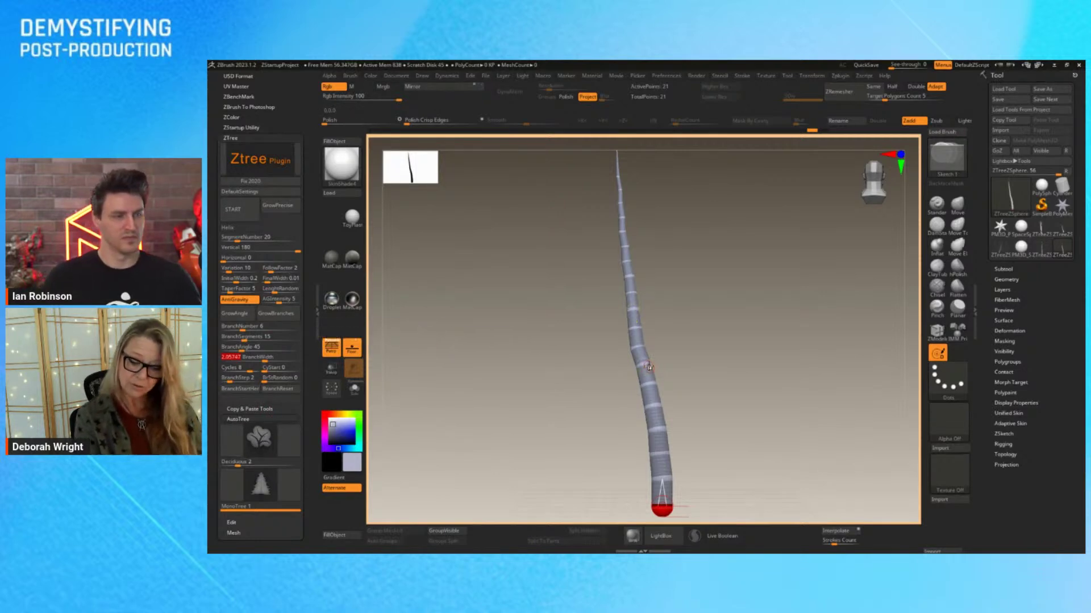
pyautogui.click(653, 379)
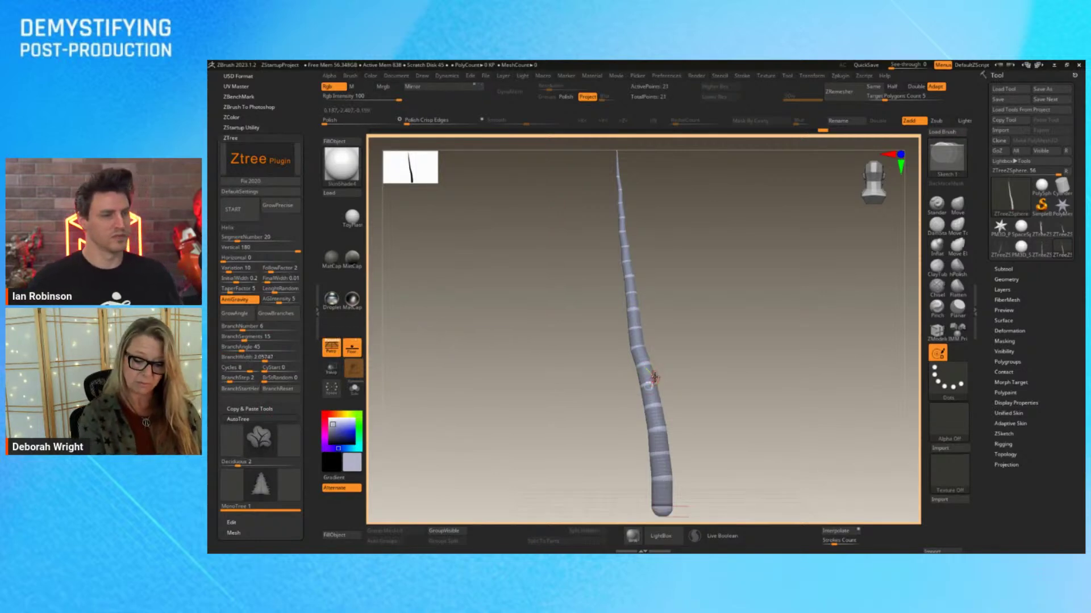
pyautogui.hotkey('ctrl', 'z')
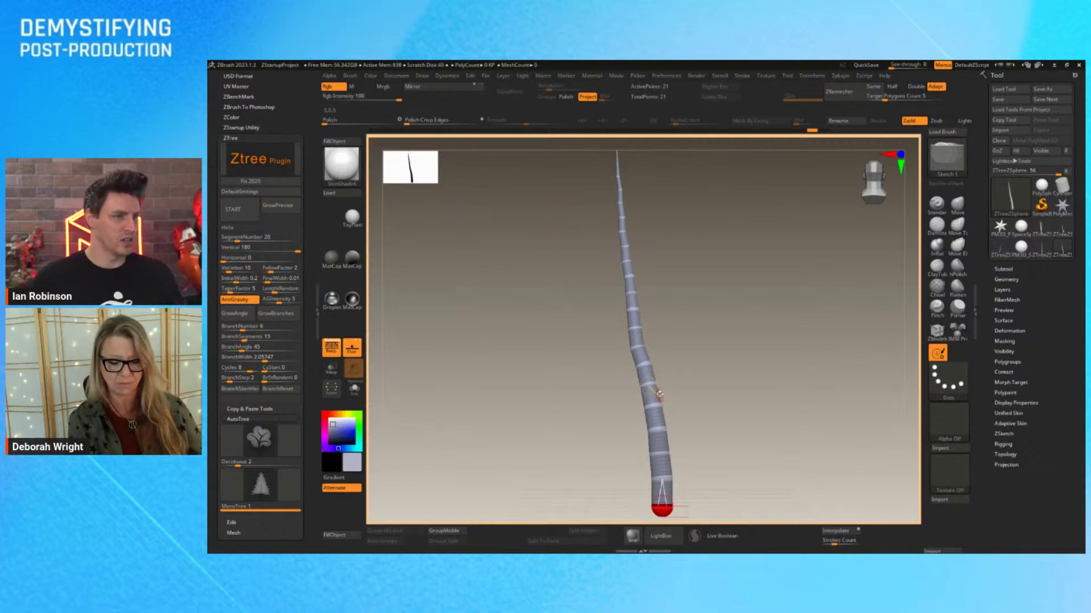
pyautogui.click(657, 405)
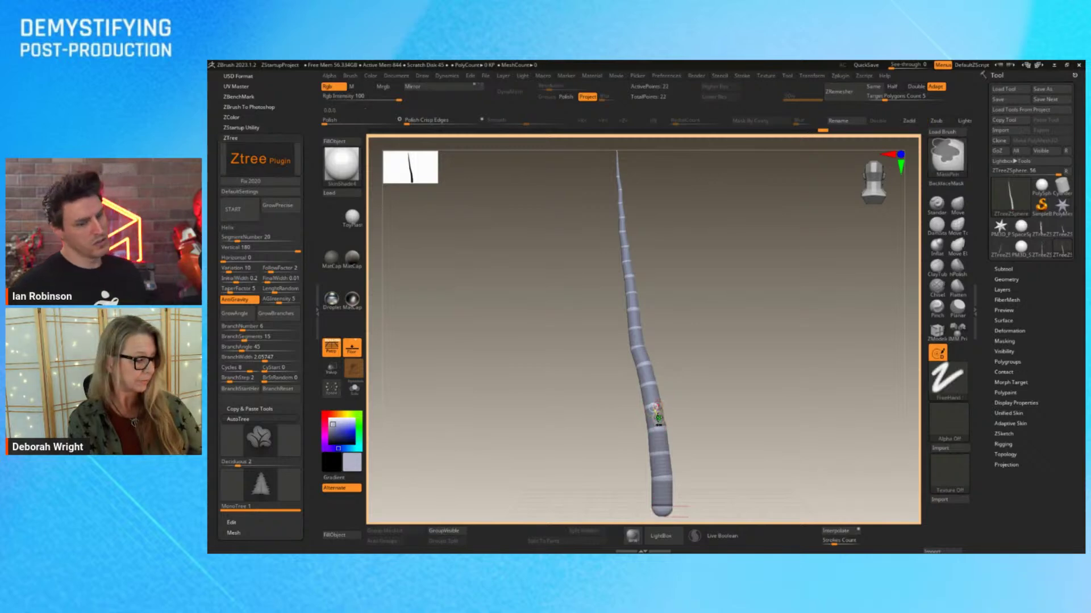
pyautogui.keyDown('alt'); pyautogui.click(656, 405); pyautogui.keyUp('alt')
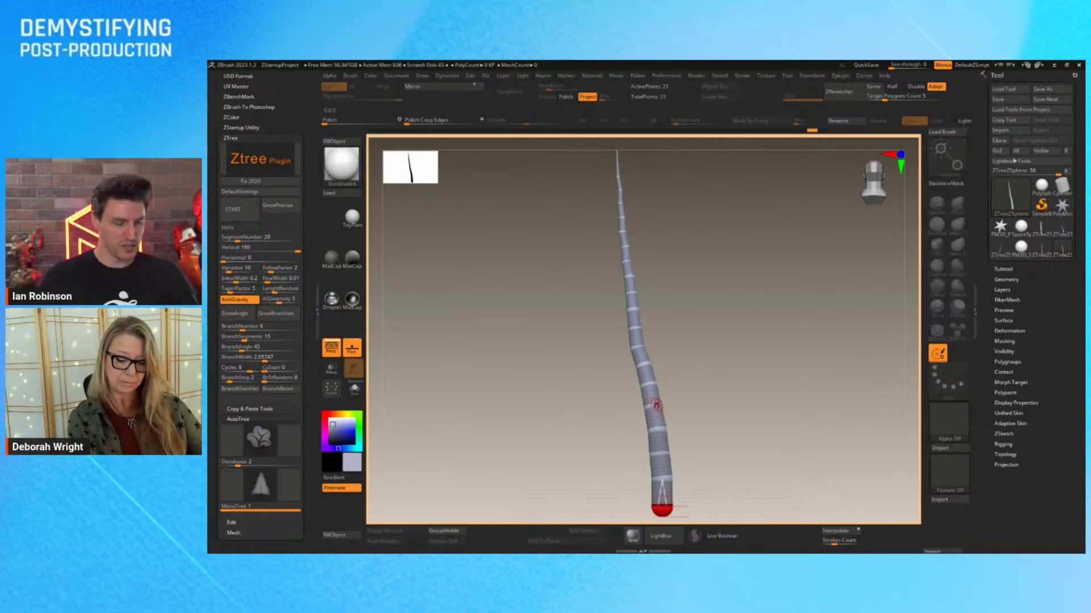
# - Set the branch start at a ZSphere on the lower trunk, grow the branches and inspect the resulting tree
pyautogui.click(655, 405)
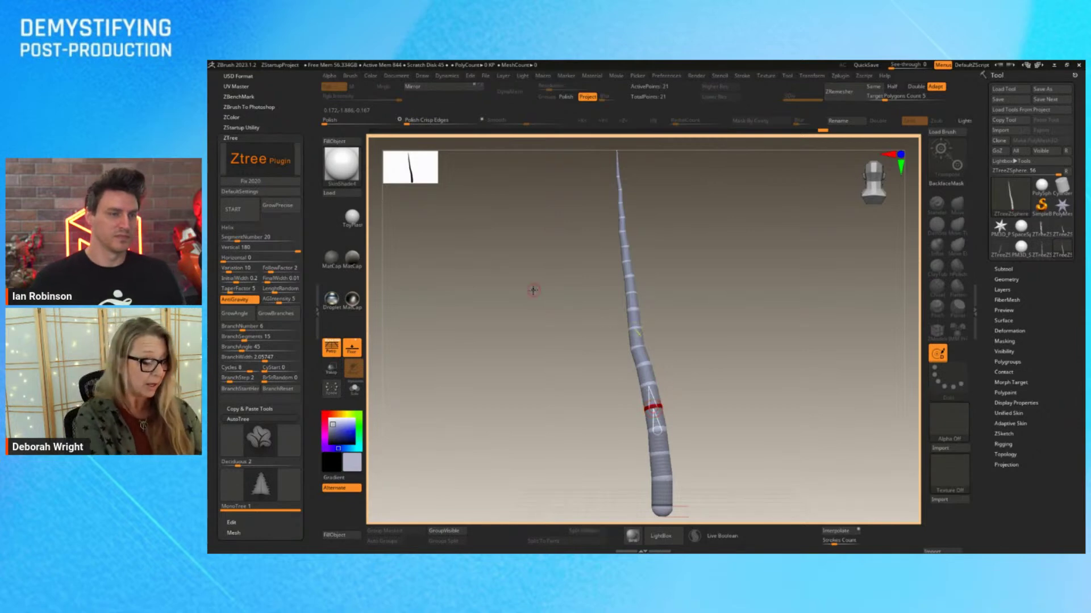
pyautogui.click(250, 392)
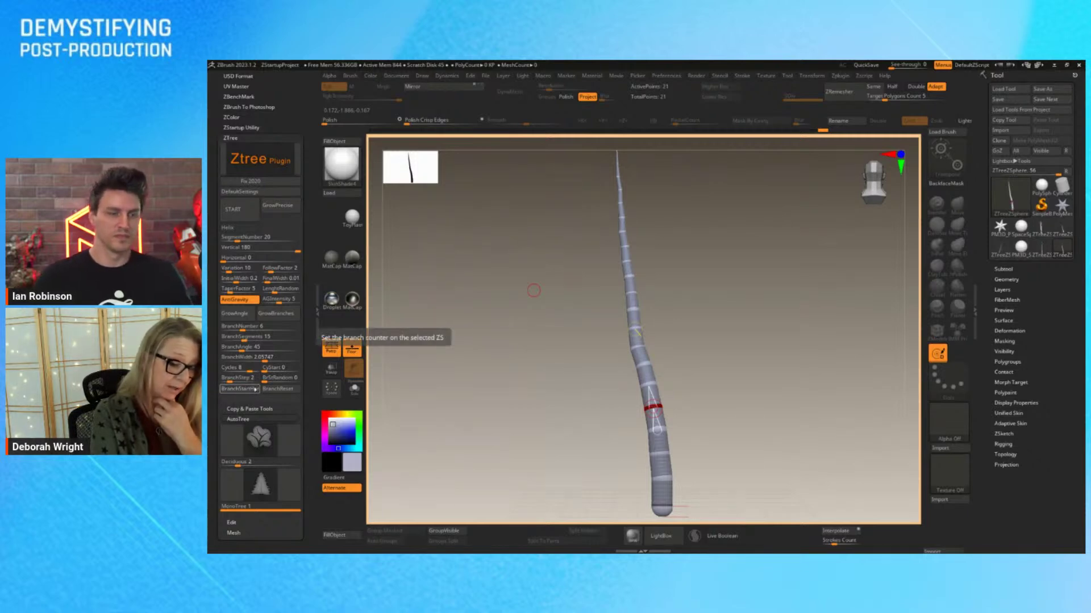
pyautogui.click(283, 313)
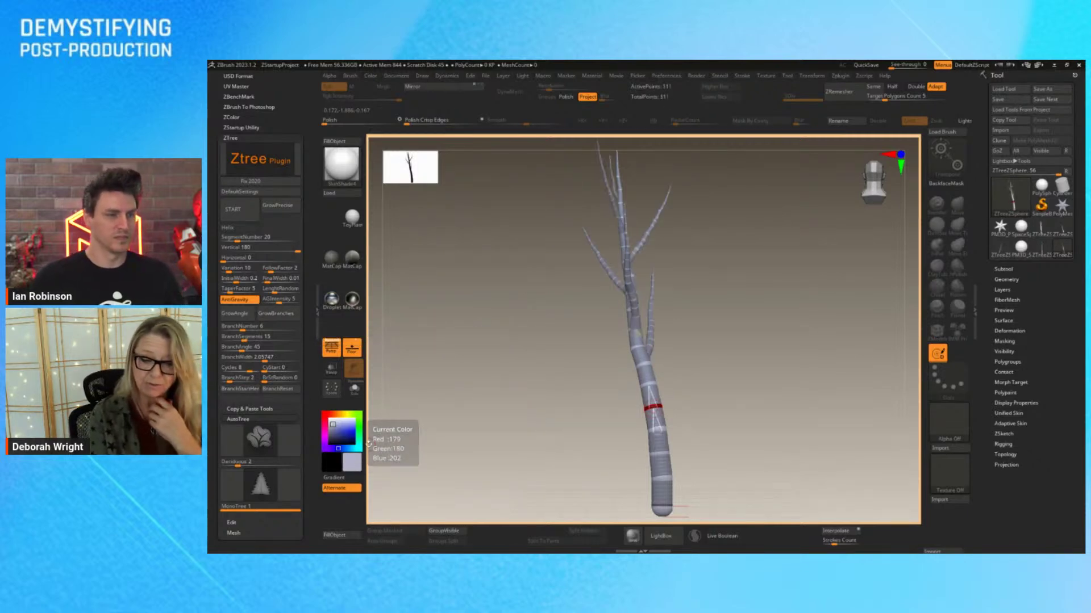
pyautogui.moveTo(780, 446); pyautogui.dragTo(750, 460)
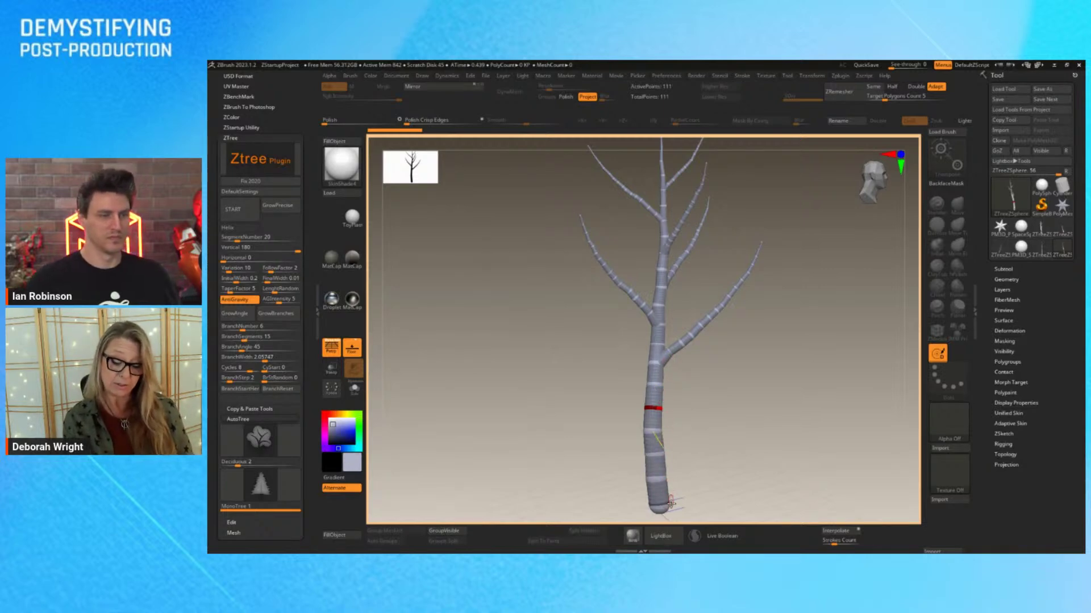
pyautogui.keyDown('alt'); pyautogui.moveTo(772, 438); pyautogui.dragTo(786, 308); pyautogui.keyUp('alt')
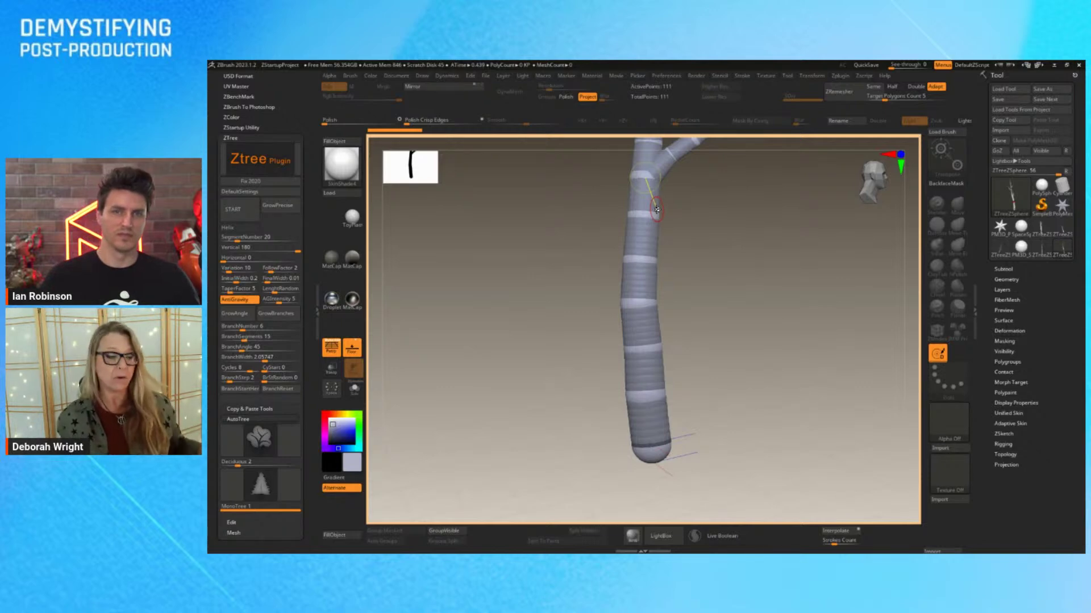
pyautogui.scroll(-5, 657, 209)
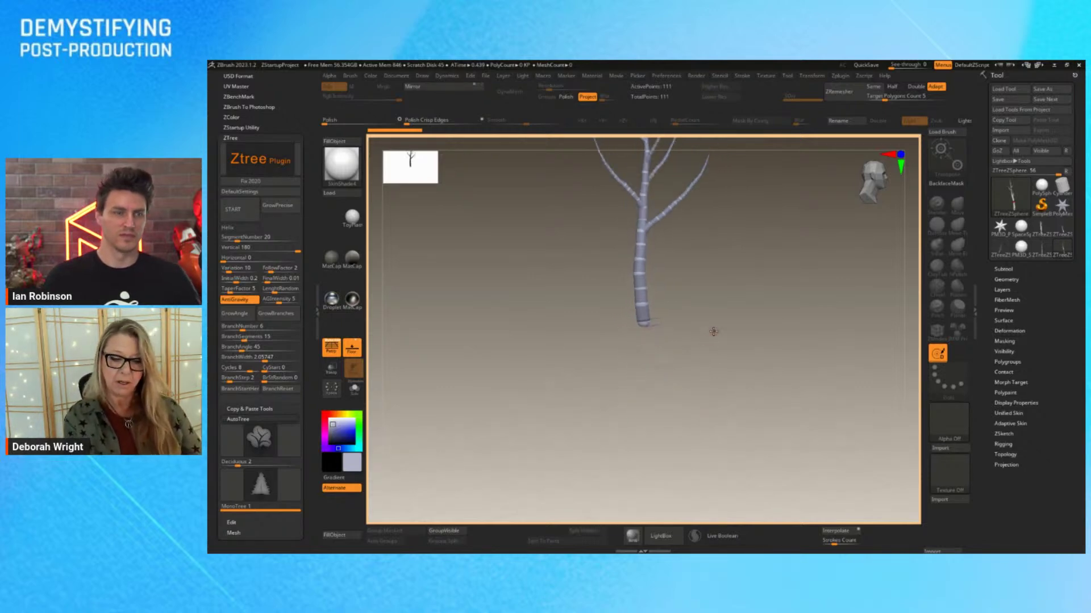
pyautogui.keyDown('alt'); pyautogui.moveTo(741, 319); pyautogui.dragTo(725, 390); pyautogui.keyUp('alt')
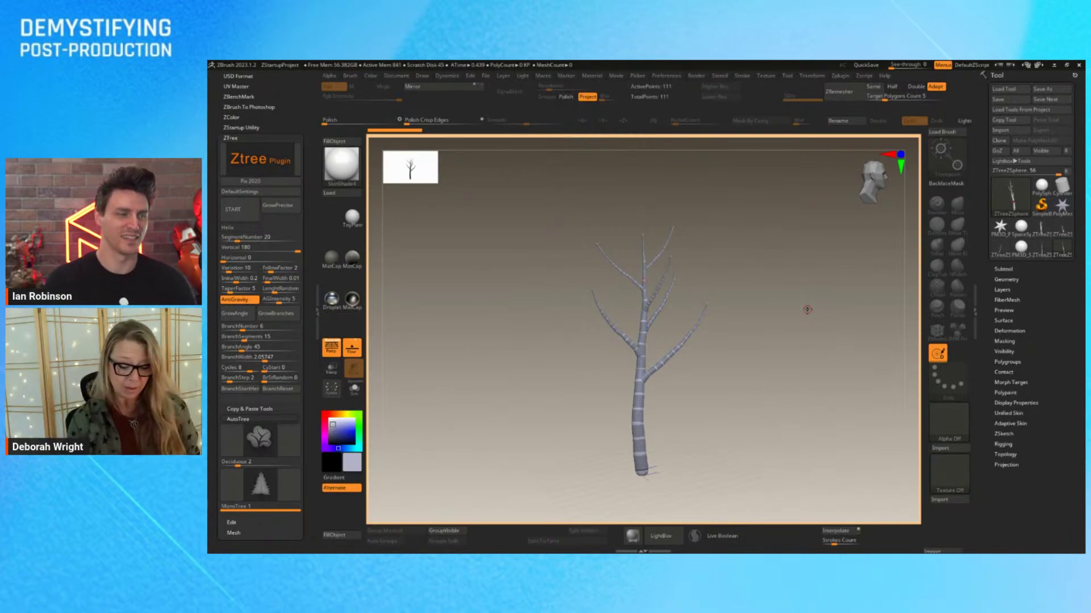
# - Enlarge the root ZSphere at the base of the trunk into a wide bulb
pyautogui.keyDown('alt'); pyautogui.moveTo(781, 414); pyautogui.dragTo(756, 314); pyautogui.keyUp('alt')
pyautogui.keyDown('alt'); pyautogui.moveTo(812, 353); pyautogui.dragTo(817, 378); pyautogui.keyUp('alt')
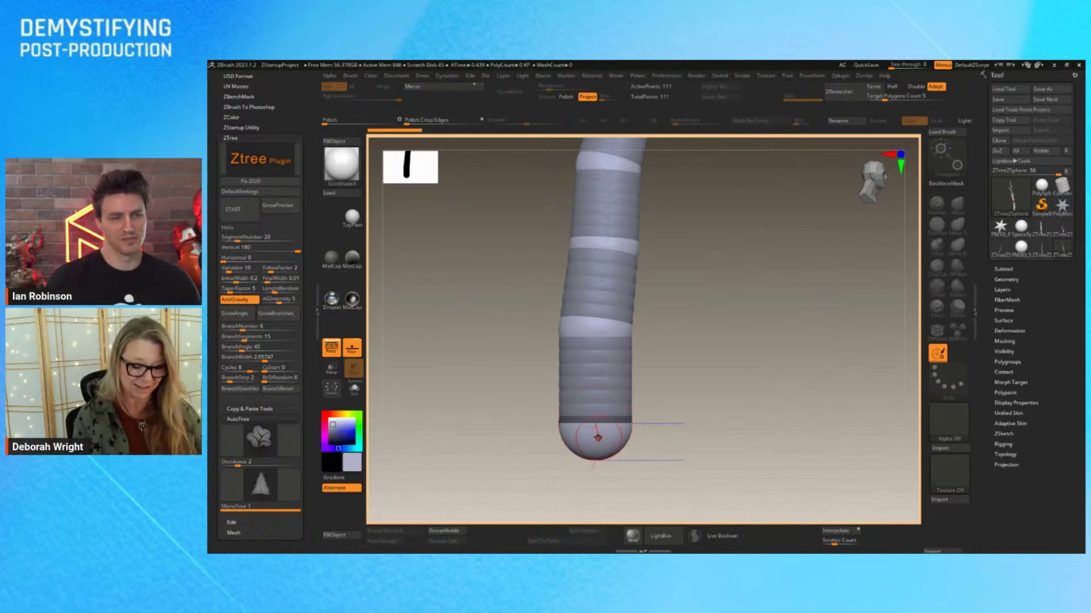
pyautogui.moveTo(599, 439); pyautogui.dragTo(638, 528)
pyautogui.moveTo(598, 415); pyautogui.dragTo(732, 450)
pyautogui.click(598, 481)
pyautogui.keyDown('ctrl'); pyautogui.moveTo(752, 416); pyautogui.dragTo(698, 341, button='right'); pyautogui.keyUp('ctrl')
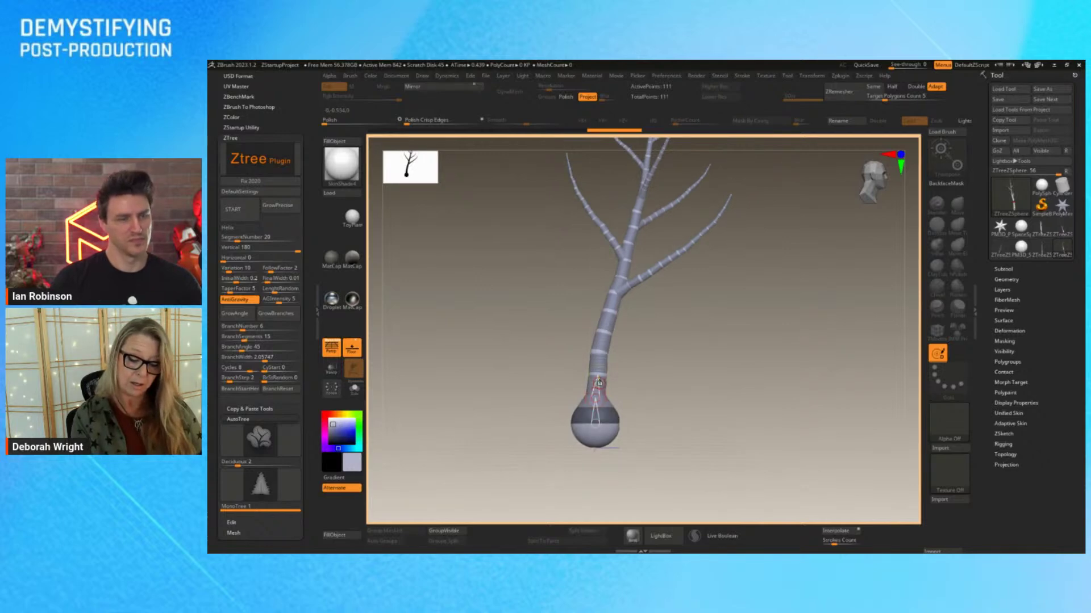
# - Enlarge the trunk ZSpheres just above the root one by one so the lower trunk tapers gradually into the bulb
pyautogui.moveTo(602, 364)
pyautogui.mouseDown()
pyautogui.moveTo(597, 511)
pyautogui.moveTo(579, 476)
pyautogui.moveTo(568, 514)
pyautogui.moveTo(584, 497)
pyautogui.moveTo(618, 337)
pyautogui.moveTo(617, 374)
pyautogui.mouseUp()
pyautogui.keyDown('alt'); pyautogui.moveTo(720, 376); pyautogui.dragTo(805, 499); pyautogui.keyUp('alt')
pyautogui.keyDown('alt'); pyautogui.moveTo(757, 433); pyautogui.dragTo(818, 304); pyautogui.keyUp('alt')
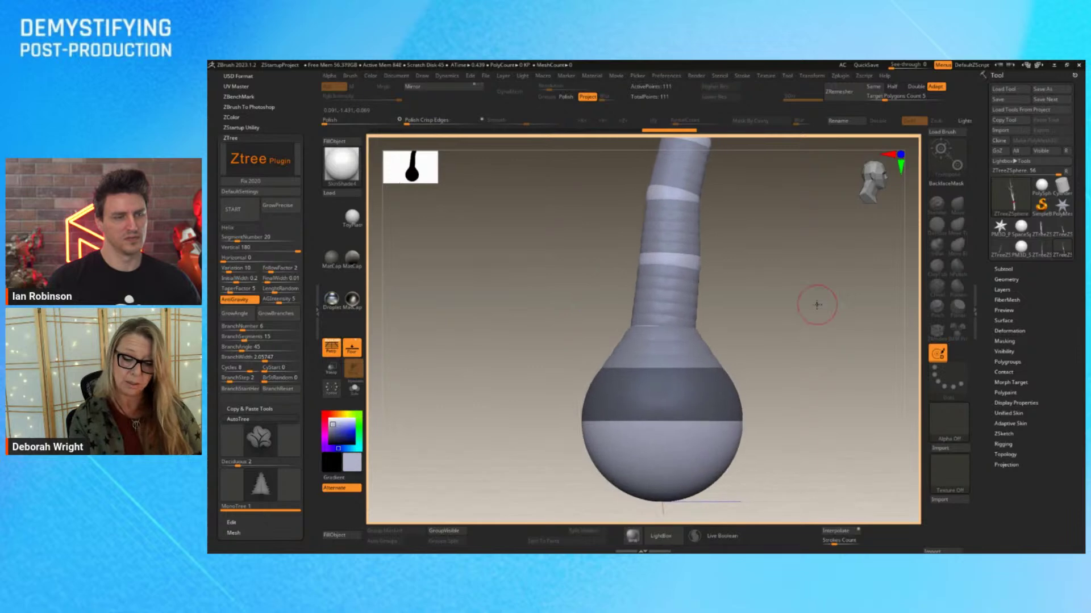
pyautogui.click(670, 347)
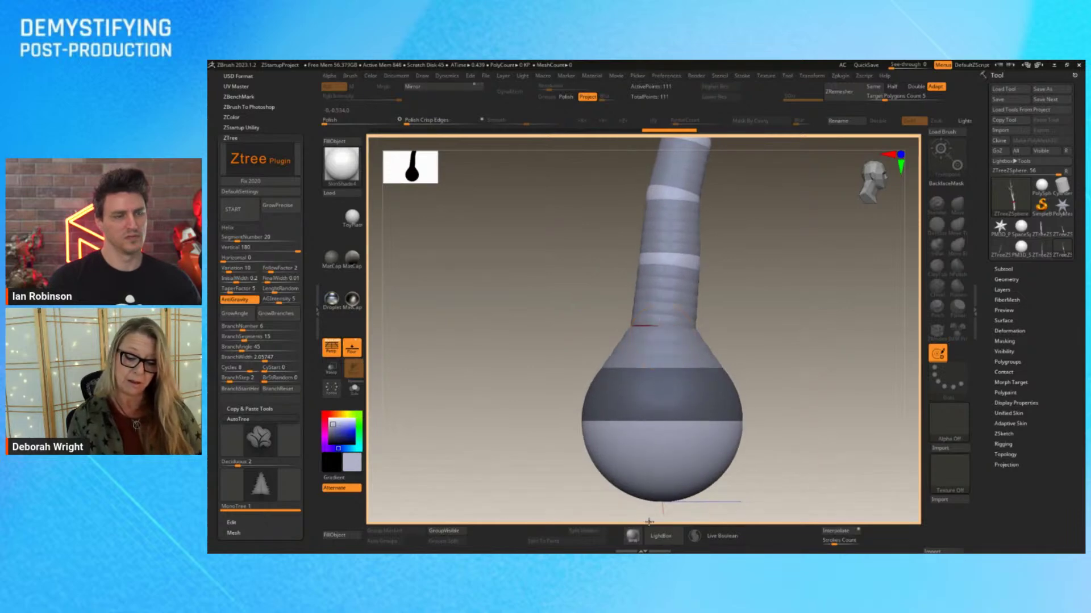
pyautogui.press('a')
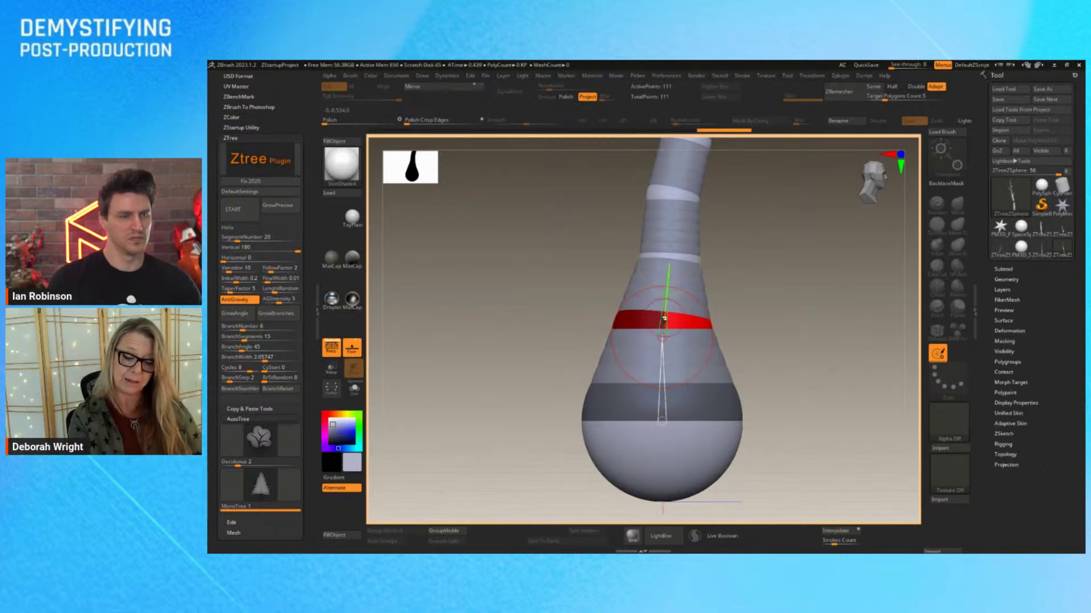
pyautogui.click(679, 255)
pyautogui.moveTo(678, 255); pyautogui.dragTo(663, 443)
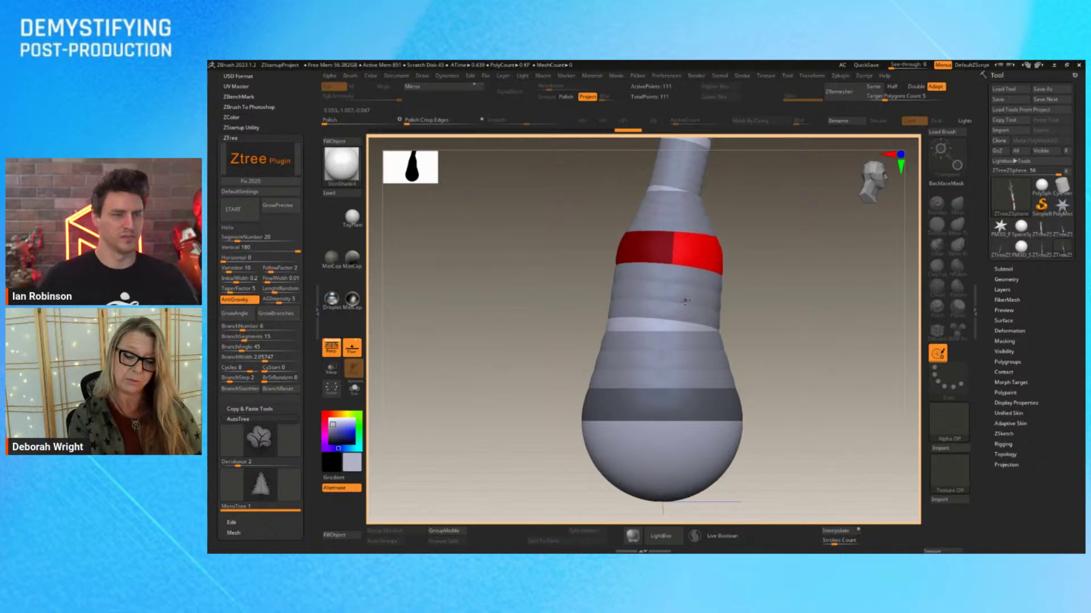
pyautogui.click(678, 190)
pyautogui.moveTo(680, 192); pyautogui.dragTo(649, 373)
pyautogui.press('f')
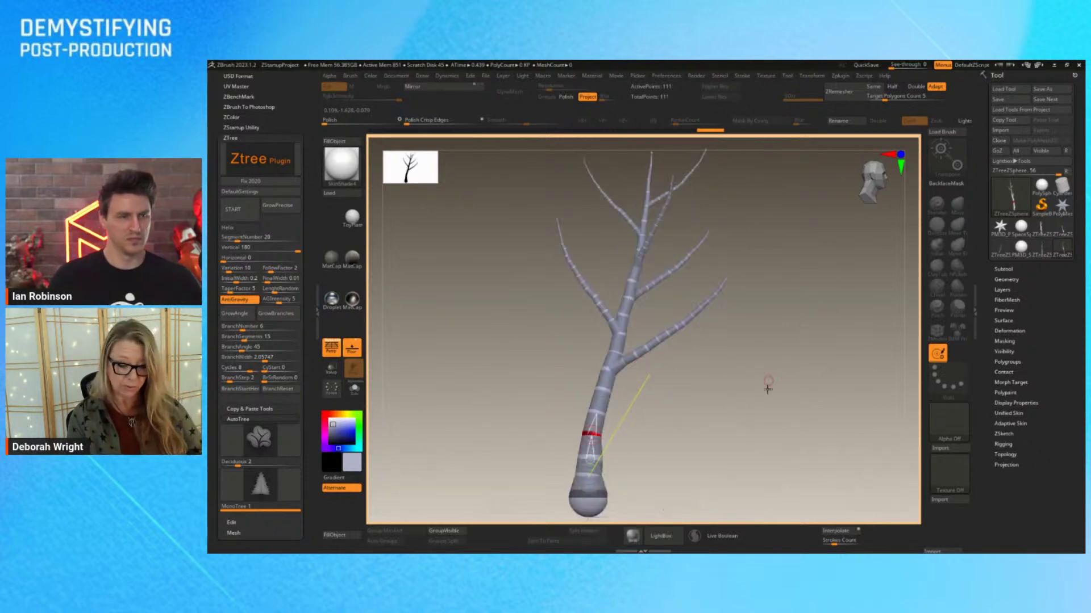
# - Draw a new ZSphere out of the side of the root bulb at the trunk's base to start a root
pyautogui.moveTo(795, 407); pyautogui.dragTo(869, 215)
pyautogui.keyDown('alt'); pyautogui.moveTo(756, 412); pyautogui.dragTo(809, 309); pyautogui.keyUp('alt')
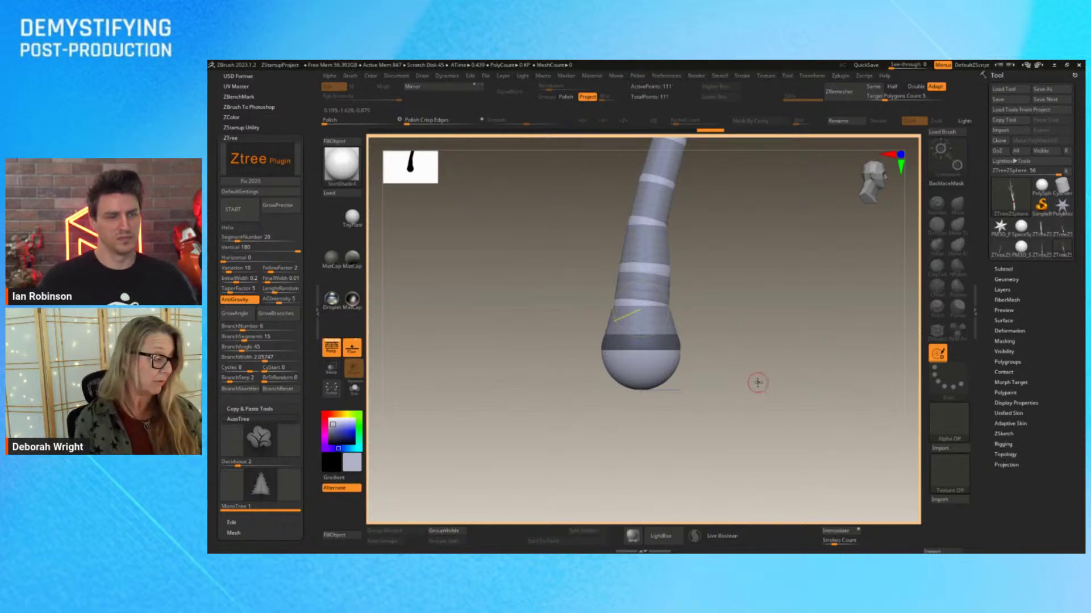
pyautogui.press('q')
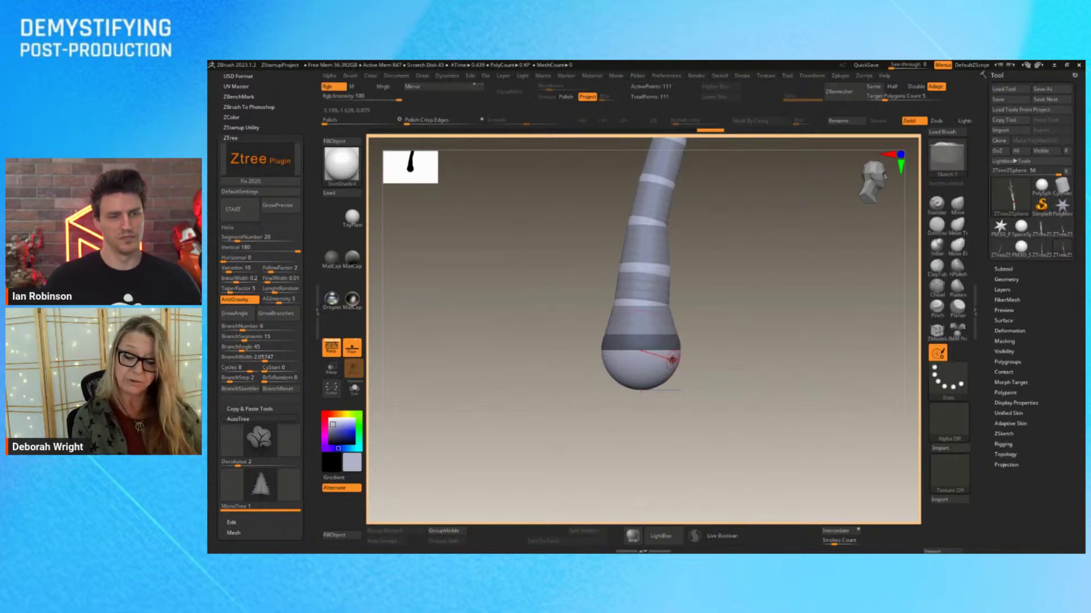
pyautogui.moveTo(672, 361)
pyautogui.mouseDown()
pyautogui.moveTo(716, 377)
pyautogui.moveTo(697, 361)
pyautogui.mouseUp()
pyautogui.moveTo(764, 368)
pyautogui.mouseDown()
pyautogui.moveTo(794, 360)
pyautogui.moveTo(774, 227)
pyautogui.moveTo(765, 253)
pyautogui.mouseUp()
# - Turn off the floor grid and perspective distortion, undoing any stray change to the new root ZSphere
pyautogui.click(352, 347)
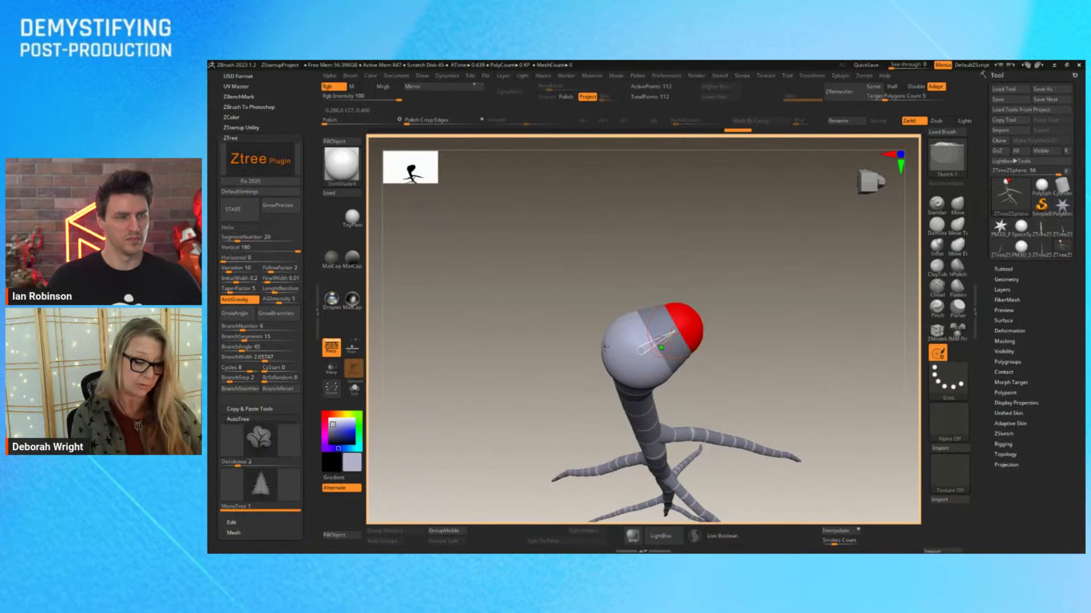
pyautogui.click(331, 349)
pyautogui.click(818, 357)
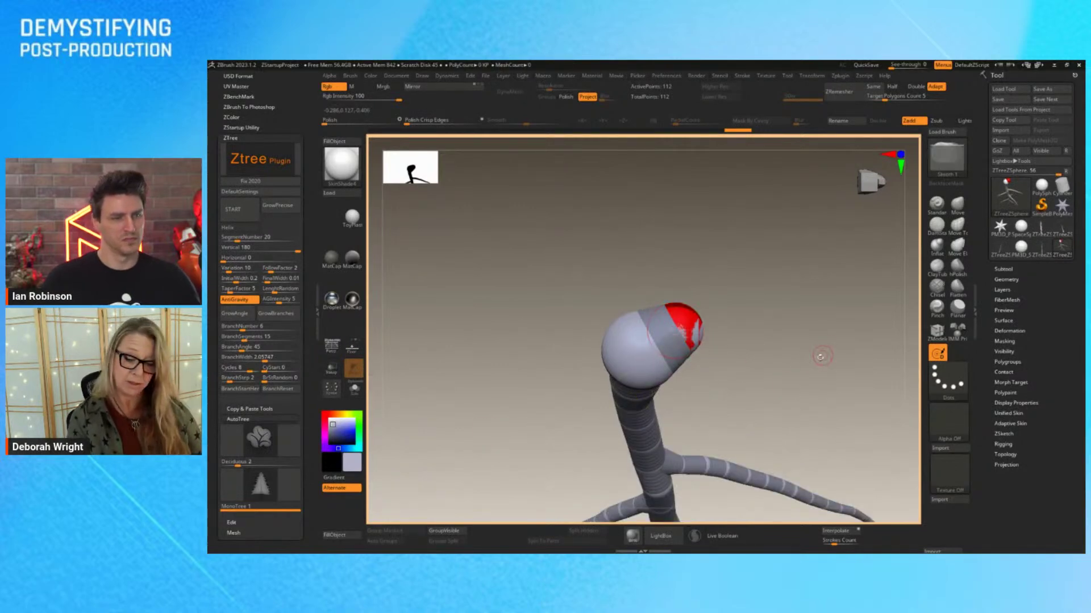
pyautogui.hotkey('ctrl', 'z')
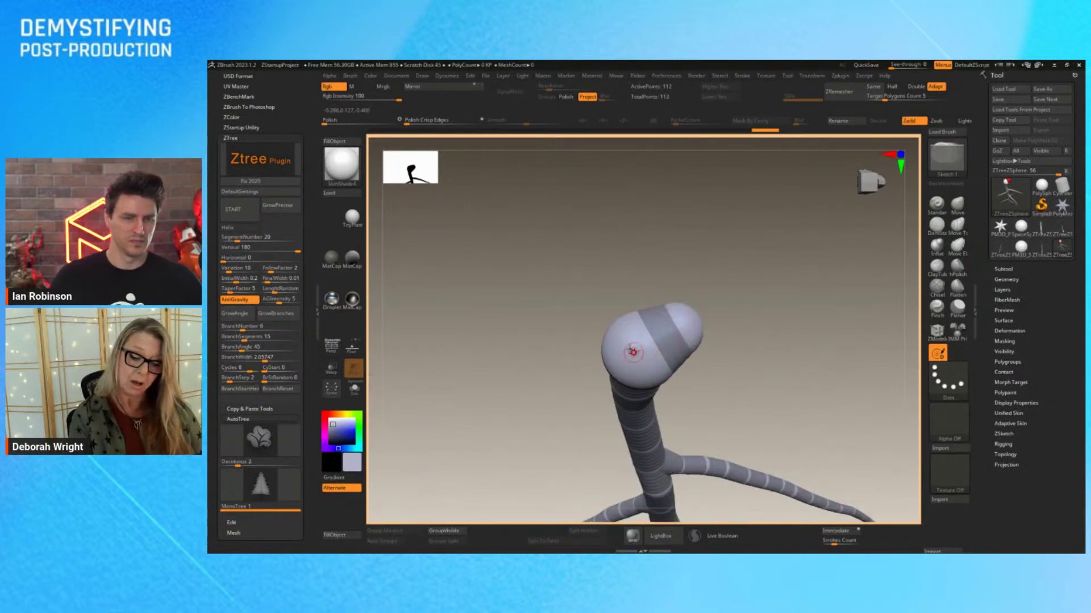
pyautogui.moveTo(738, 312)
pyautogui.mouseDown()
pyautogui.moveTo(776, 366)
pyautogui.moveTo(801, 366)
pyautogui.moveTo(786, 363)
pyautogui.moveTo(742, 406)
pyautogui.moveTo(746, 390)
pyautogui.mouseUp()
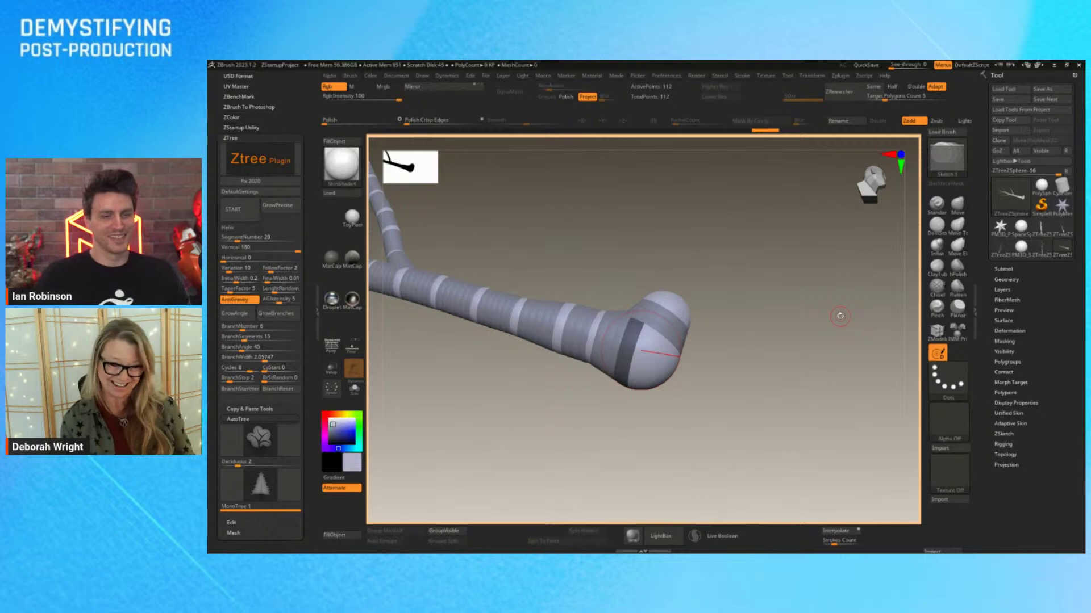
# - Draw further ZSpheres around the root bulb and chain smaller ones outward to form several short roots
pyautogui.moveTo(749, 347); pyautogui.dragTo(677, 430)
pyautogui.moveTo(656, 359); pyautogui.dragTo(691, 370)
pyautogui.moveTo(761, 367); pyautogui.dragTo(855, 336)
pyautogui.moveTo(704, 361); pyautogui.dragTo(731, 365)
pyautogui.moveTo(613, 399); pyautogui.dragTo(600, 423)
pyautogui.moveTo(744, 430); pyautogui.dragTo(669, 465)
pyautogui.moveTo(718, 419); pyautogui.dragTo(755, 460)
pyautogui.moveTo(657, 409); pyautogui.dragTo(675, 422)
pyautogui.moveTo(742, 419); pyautogui.dragTo(738, 415)
pyautogui.moveTo(661, 424); pyautogui.dragTo(682, 438)
pyautogui.moveTo(683, 433)
pyautogui.mouseDown()
pyautogui.moveTo(730, 438)
pyautogui.moveTo(818, 498)
pyautogui.moveTo(821, 485)
pyautogui.moveTo(677, 426)
pyautogui.moveTo(742, 431)
pyautogui.moveTo(713, 425)
pyautogui.mouseUp()
# - Move a joint ZSphere near the base of the long tapered root to reshape its bend
pyautogui.press('w')
pyautogui.moveTo(646, 408); pyautogui.dragTo(661, 423)
pyautogui.moveTo(860, 349)
pyautogui.mouseDown()
pyautogui.moveTo(869, 369)
pyautogui.moveTo(850, 367)
pyautogui.mouseUp()
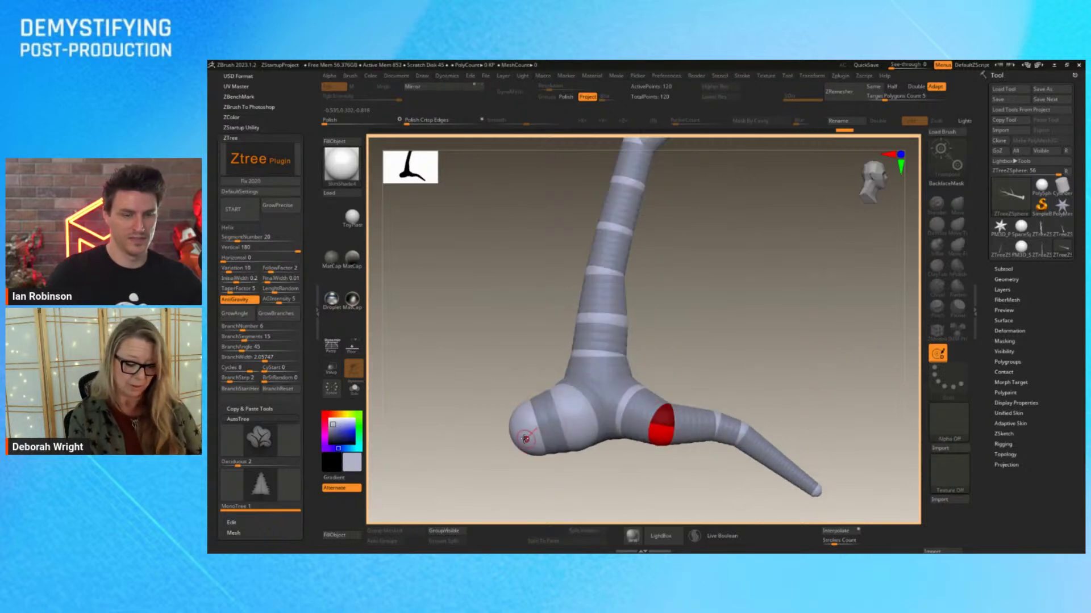
# - Draw a ZSphere far out from the tip of the opposite short root and move its joint to bend it
pyautogui.press('q')
pyautogui.moveTo(517, 435)
pyautogui.mouseDown()
pyautogui.moveTo(484, 465)
pyautogui.moveTo(380, 477)
pyautogui.mouseUp()
pyautogui.press('w')
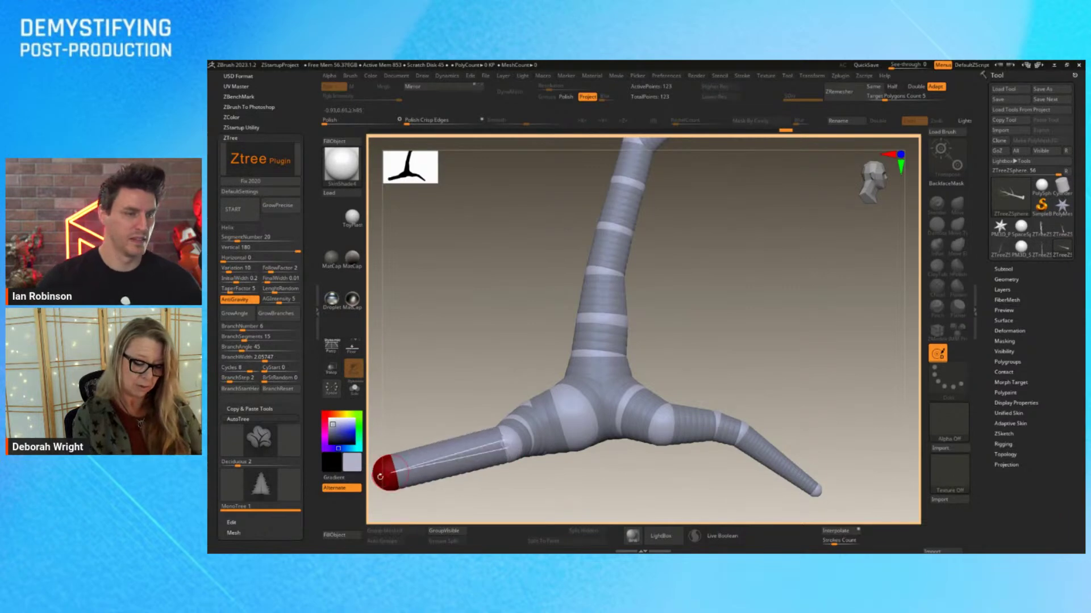
pyautogui.moveTo(512, 446); pyautogui.dragTo(470, 442)
pyautogui.moveTo(514, 480); pyautogui.dragTo(562, 472)
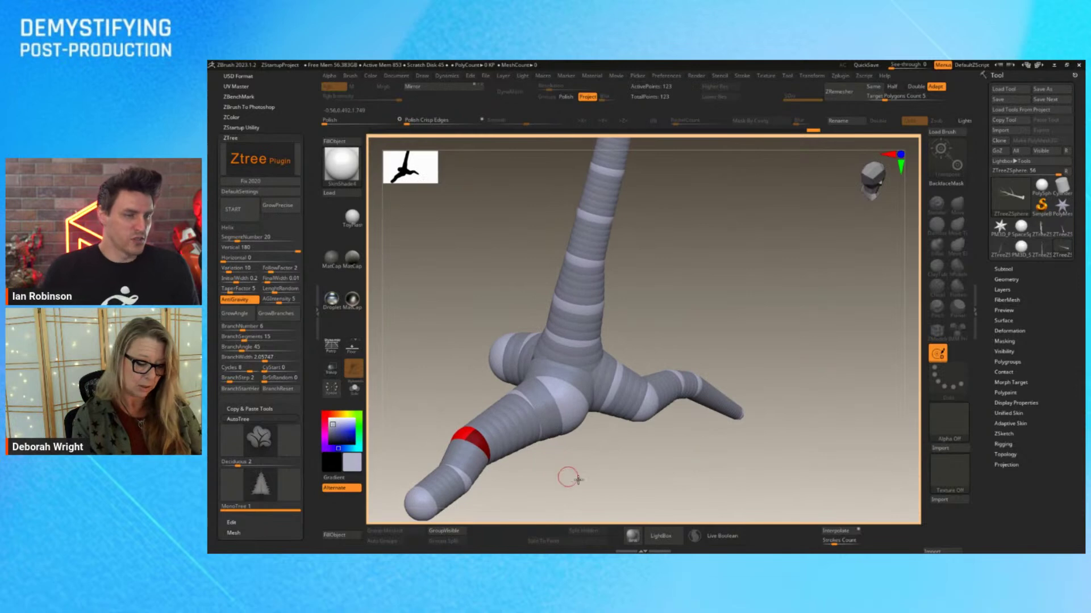
# - Pull the tip of another stubby root outward and slide its inner joint along so the root flares from the trunk base
pyautogui.moveTo(698, 475); pyautogui.dragTo(806, 407)
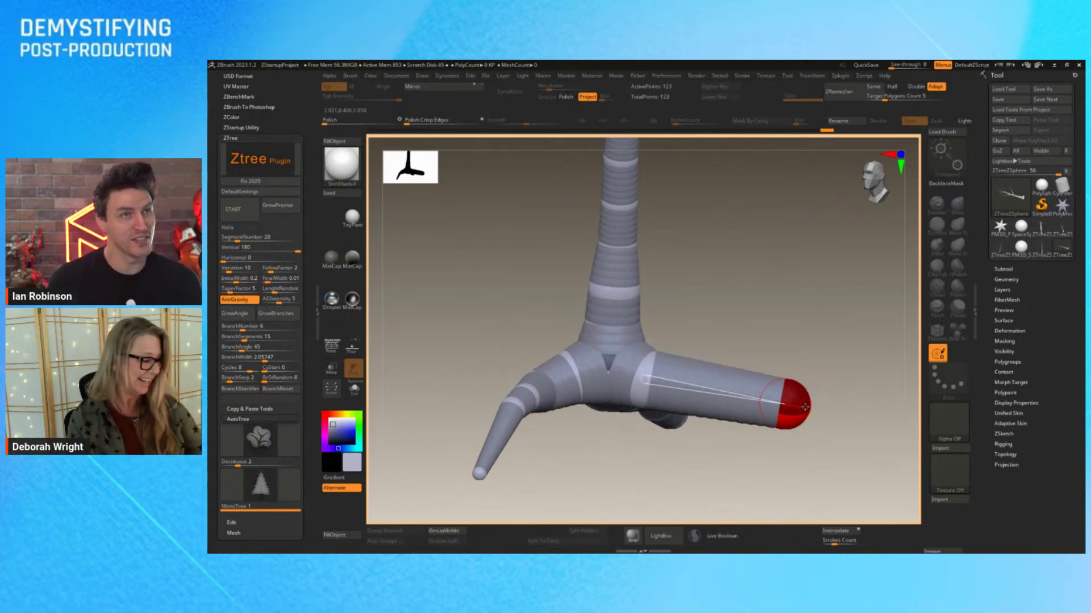
pyautogui.moveTo(805, 407); pyautogui.dragTo(792, 400)
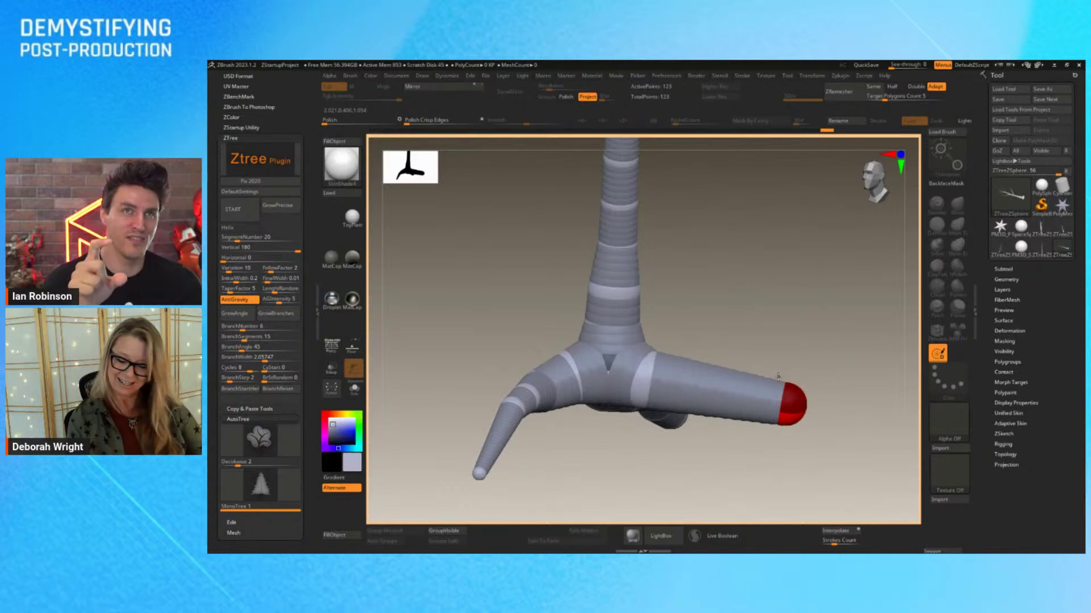
pyautogui.click(644, 386)
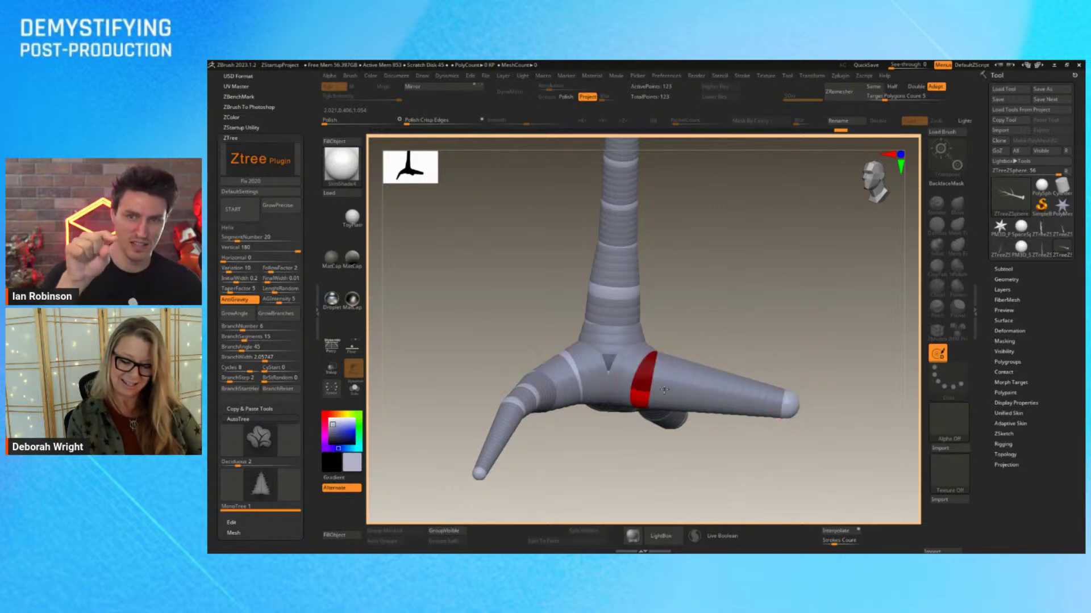
pyautogui.moveTo(644, 390); pyautogui.dragTo(722, 409)
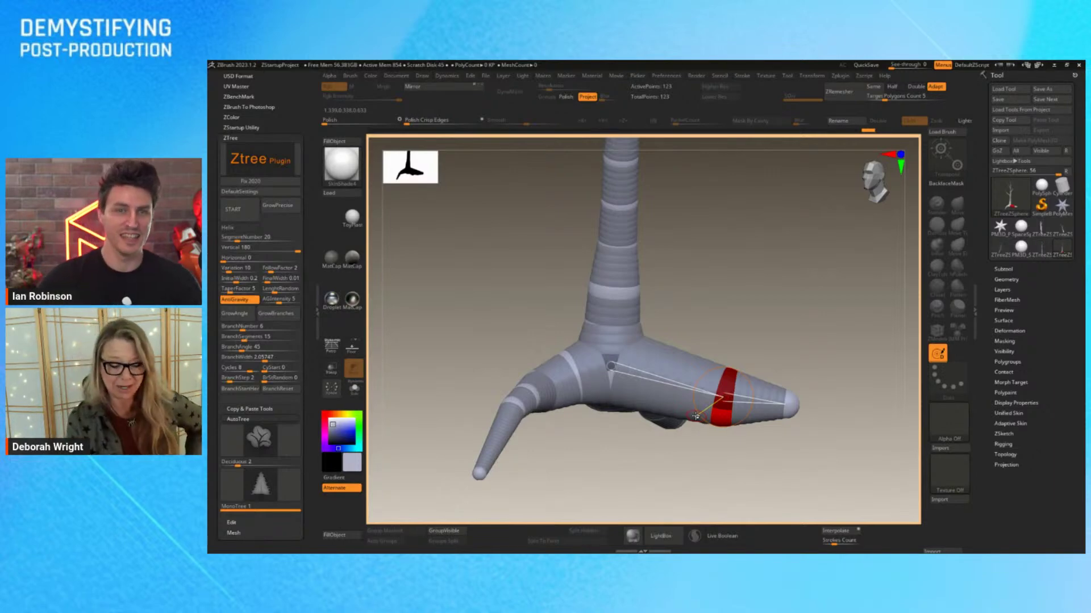
pyautogui.moveTo(702, 352); pyautogui.dragTo(773, 355)
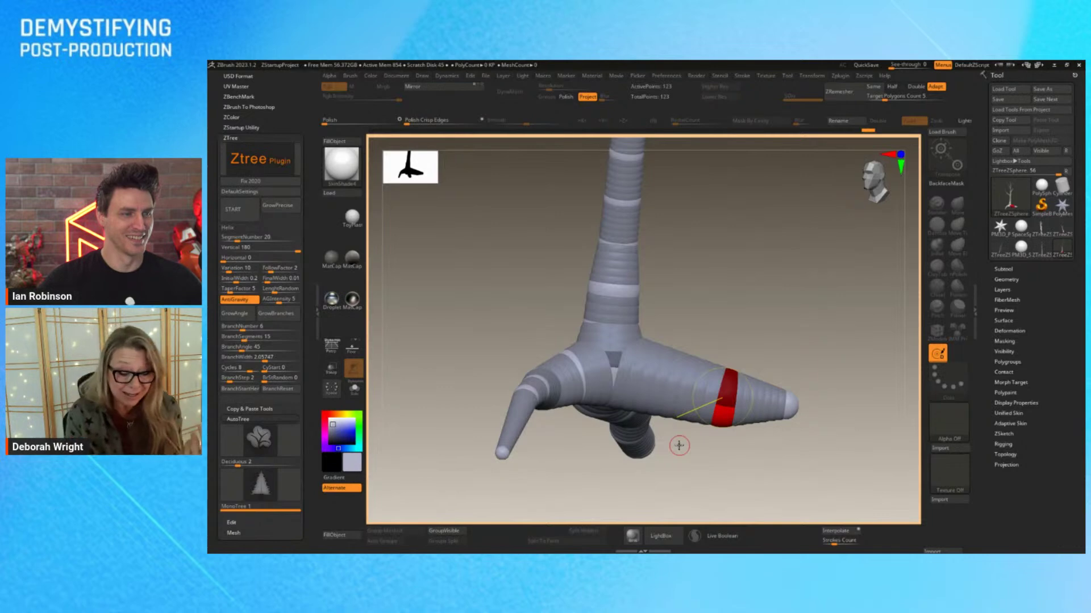
pyautogui.moveTo(830, 306); pyautogui.dragTo(806, 319)
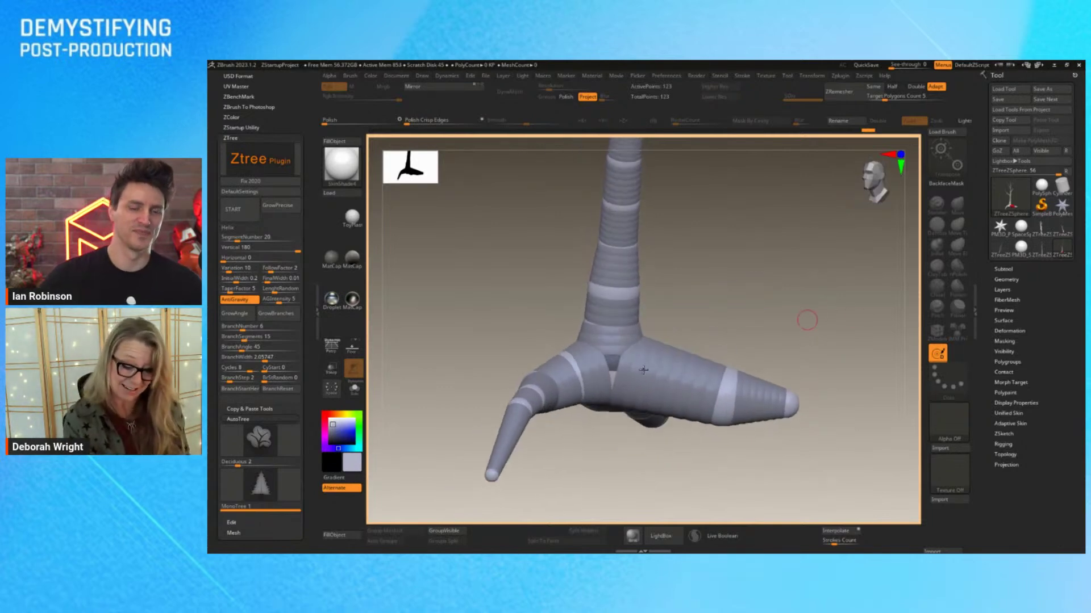
pyautogui.moveTo(611, 367); pyautogui.dragTo(760, 408)
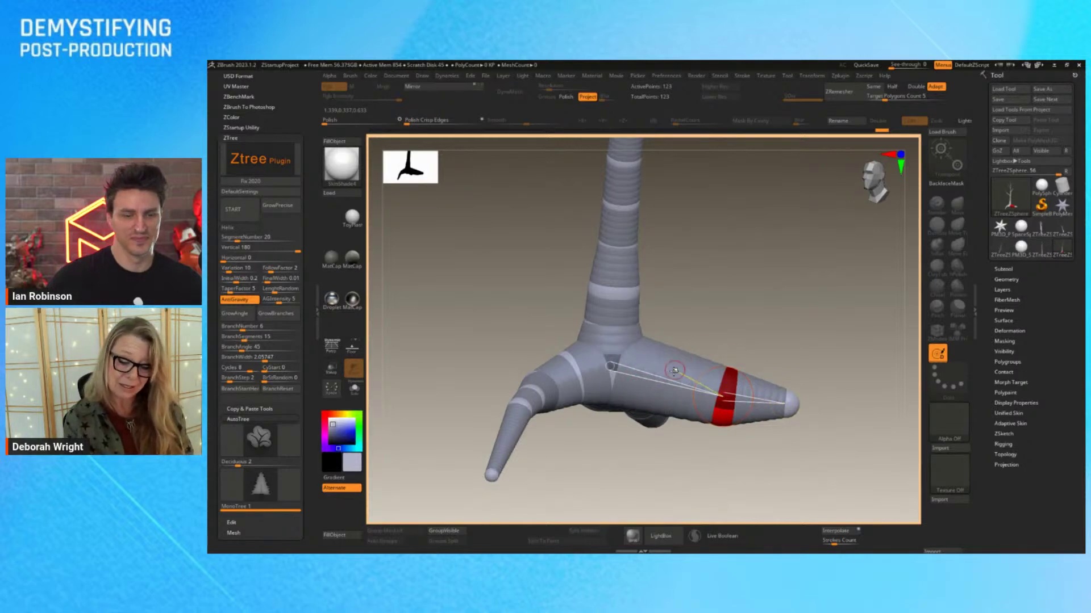
pyautogui.moveTo(631, 370); pyautogui.dragTo(630, 384)
pyautogui.moveTo(738, 316)
pyautogui.mouseDown()
pyautogui.moveTo(701, 317)
pyautogui.moveTo(727, 319)
pyautogui.mouseUp()
# - Lower the front root's tip, lift the joints of the root behind it and raise the thin root's tip to level the roots
pyautogui.moveTo(753, 404); pyautogui.dragTo(771, 440)
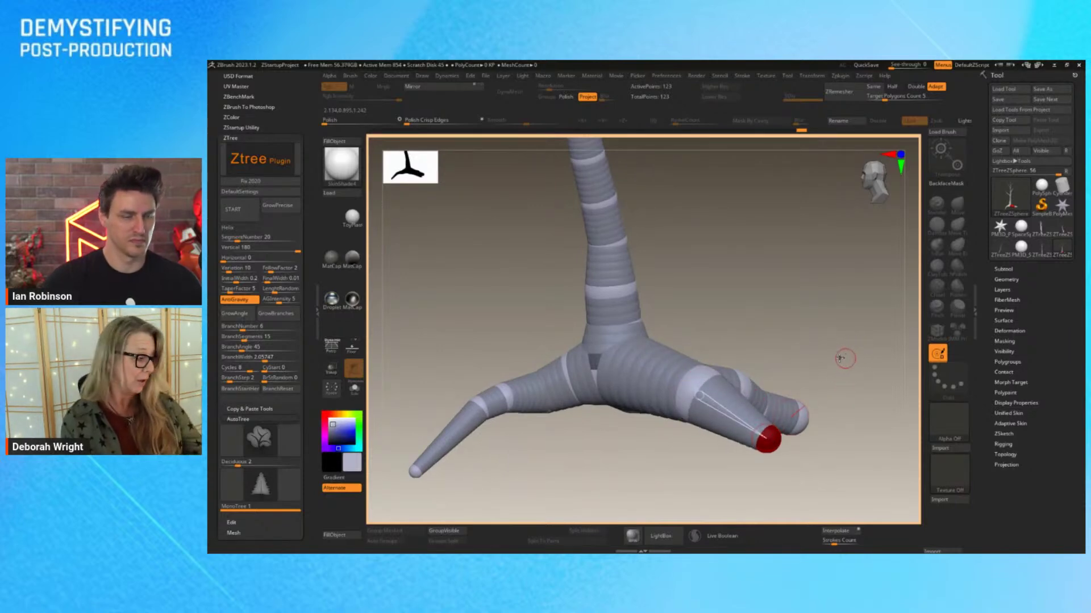
pyautogui.moveTo(849, 342); pyautogui.dragTo(845, 368)
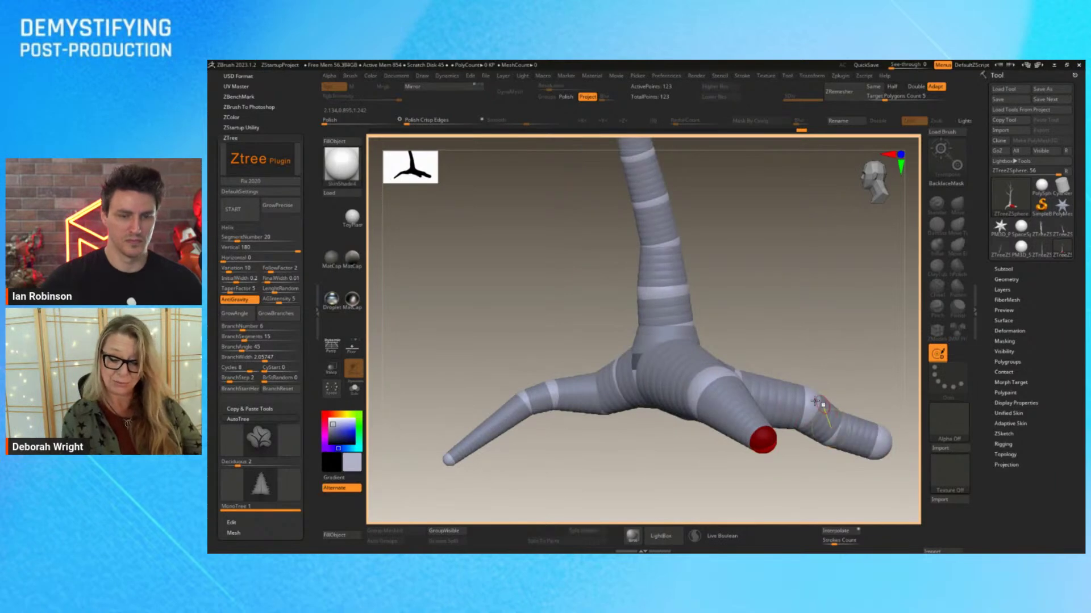
pyautogui.moveTo(738, 374); pyautogui.dragTo(752, 355)
pyautogui.moveTo(813, 396); pyautogui.dragTo(822, 381)
pyautogui.moveTo(833, 421); pyautogui.dragTo(846, 385)
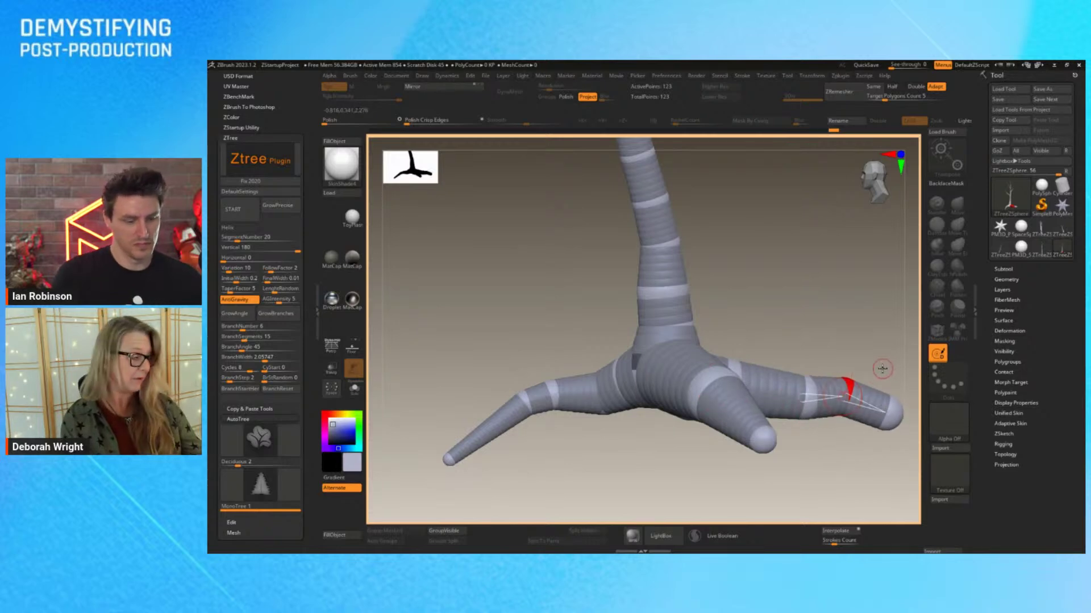
pyautogui.press('f')
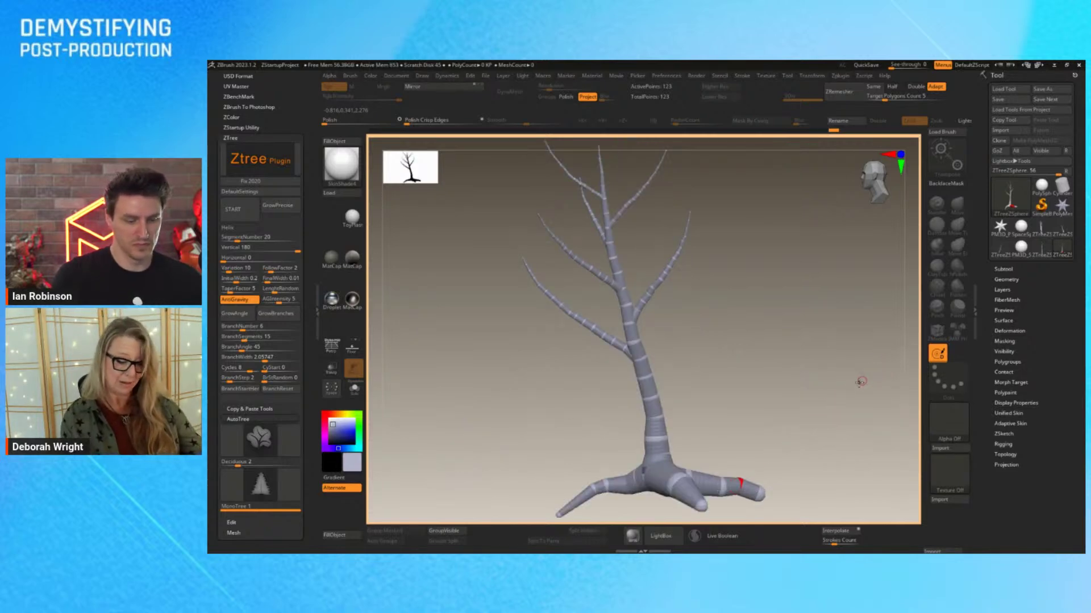
pyautogui.moveTo(578, 501); pyautogui.dragTo(580, 480)
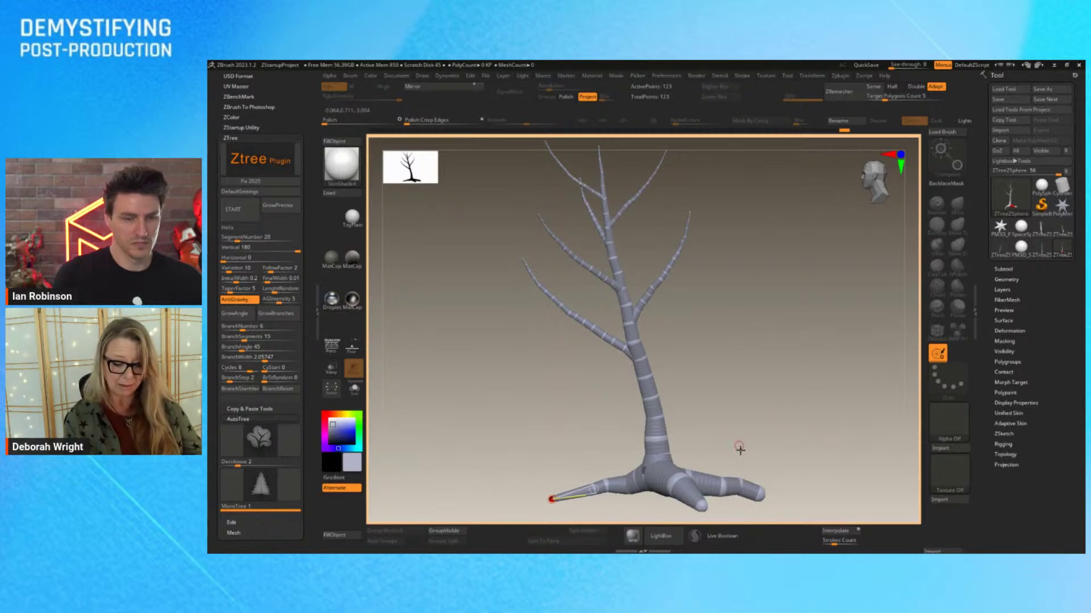
# - Bend the lower trunk sideways and shift the ZSpheres around the lowest branch forks to close the gaps between segments
pyautogui.moveTo(659, 425); pyautogui.dragTo(650, 422)
pyautogui.moveTo(635, 382); pyautogui.dragTo(634, 411)
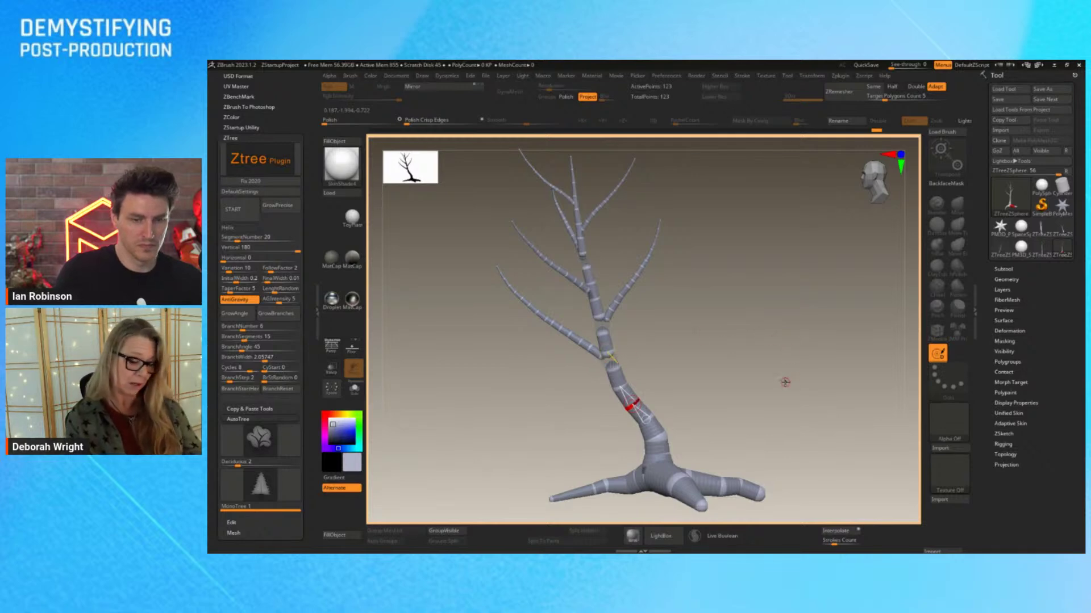
pyautogui.keyDown('alt'); pyautogui.moveTo(805, 375); pyautogui.dragTo(889, 409); pyautogui.keyUp('alt')
pyautogui.keyDown('alt'); pyautogui.moveTo(795, 346); pyautogui.dragTo(901, 400); pyautogui.keyUp('alt')
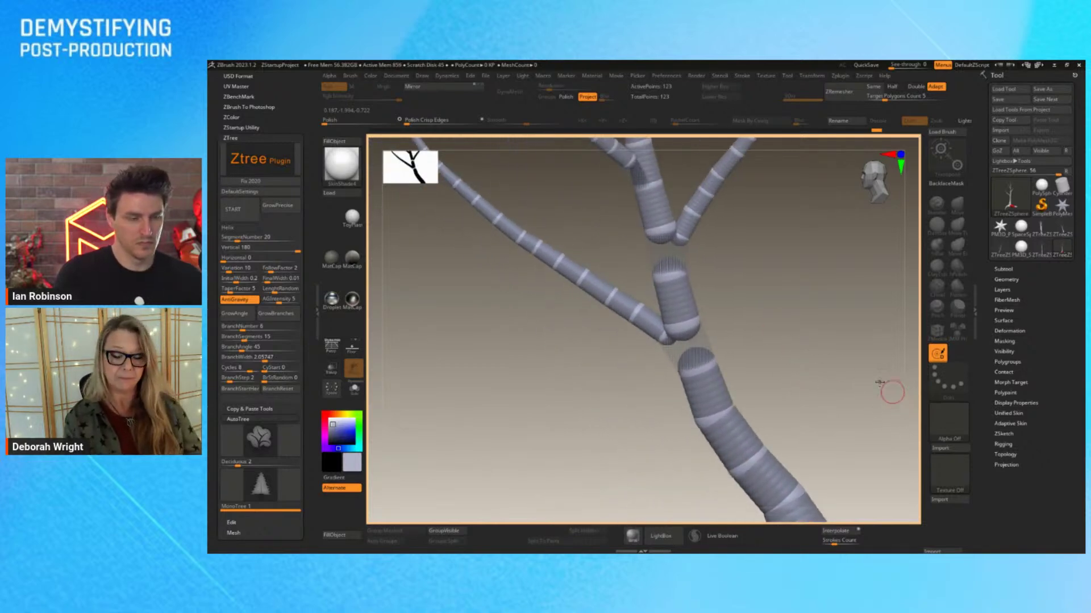
pyautogui.moveTo(689, 327); pyautogui.dragTo(706, 316)
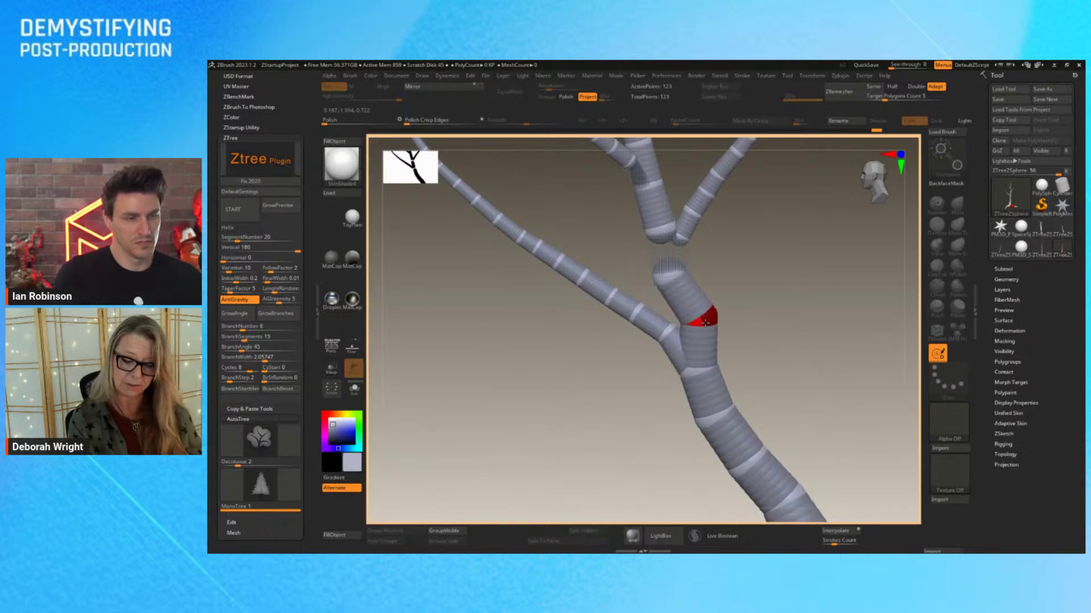
pyautogui.moveTo(684, 245); pyautogui.dragTo(697, 243)
pyautogui.moveTo(682, 289); pyautogui.dragTo(720, 284)
pyautogui.moveTo(672, 353); pyautogui.dragTo(664, 363)
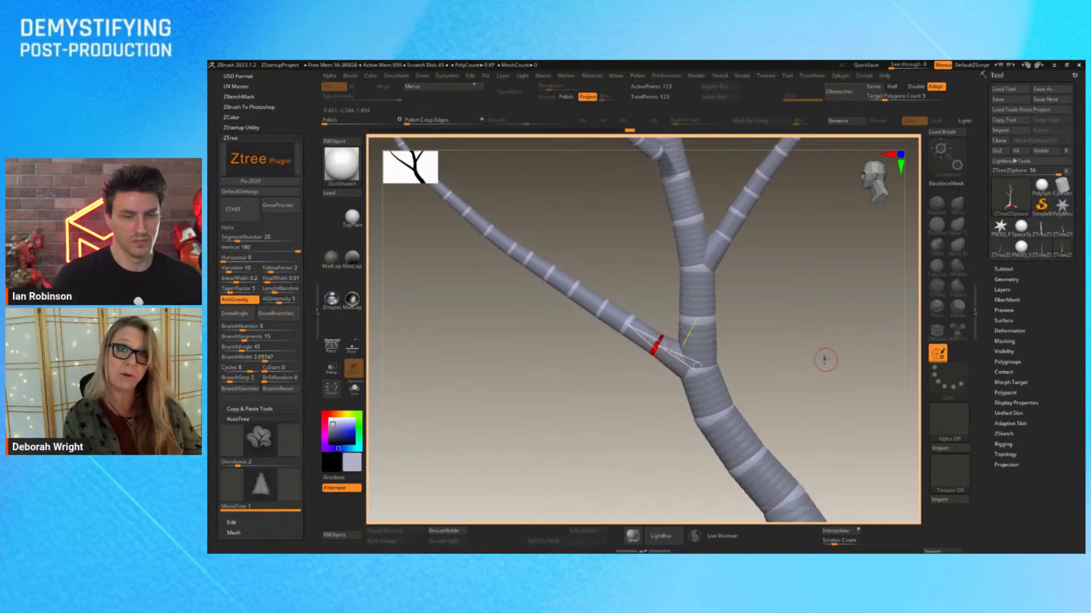
# - Shift the upper trunk's ZSpheres alternately to either side so it zigzags between the branch forks
pyautogui.keyDown('alt'); pyautogui.moveTo(829, 365); pyautogui.dragTo(799, 335); pyautogui.keyUp('alt')
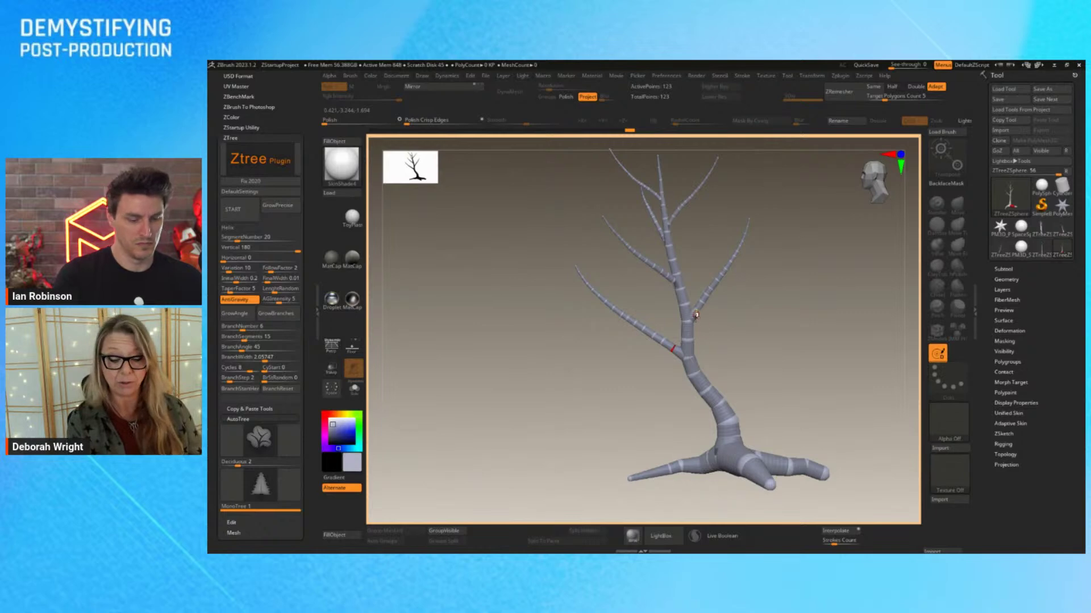
pyautogui.moveTo(695, 317); pyautogui.dragTo(672, 295)
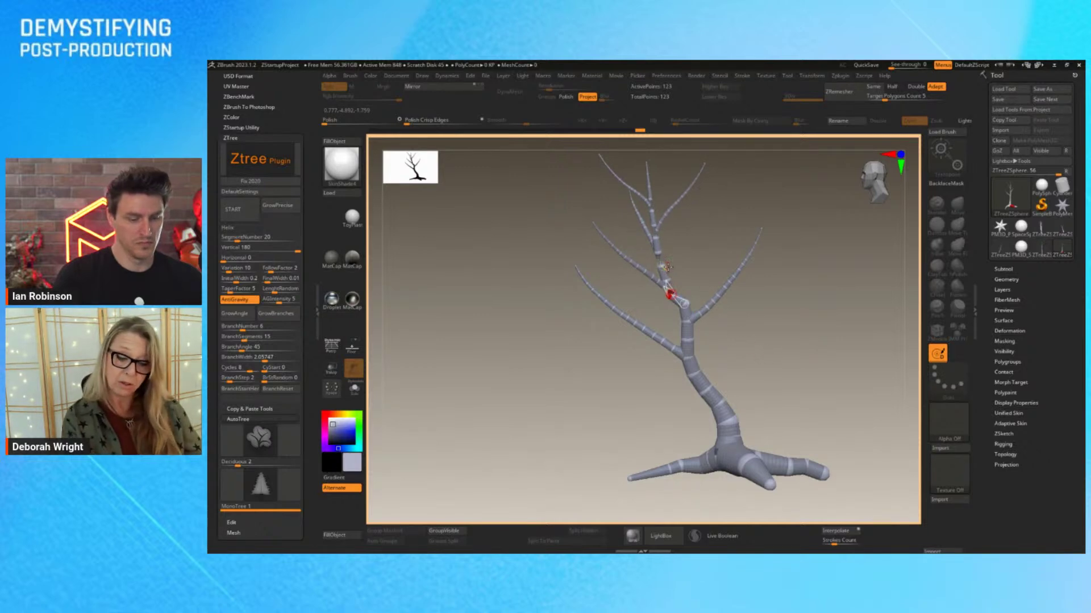
pyautogui.moveTo(688, 342); pyautogui.dragTo(700, 330)
pyautogui.moveTo(702, 383)
pyautogui.mouseDown()
pyautogui.moveTo(711, 368)
pyautogui.moveTo(806, 416)
pyautogui.moveTo(811, 440)
pyautogui.mouseUp()
pyautogui.keyDown('alt'); pyautogui.moveTo(809, 318); pyautogui.dragTo(762, 383); pyautogui.keyUp('alt')
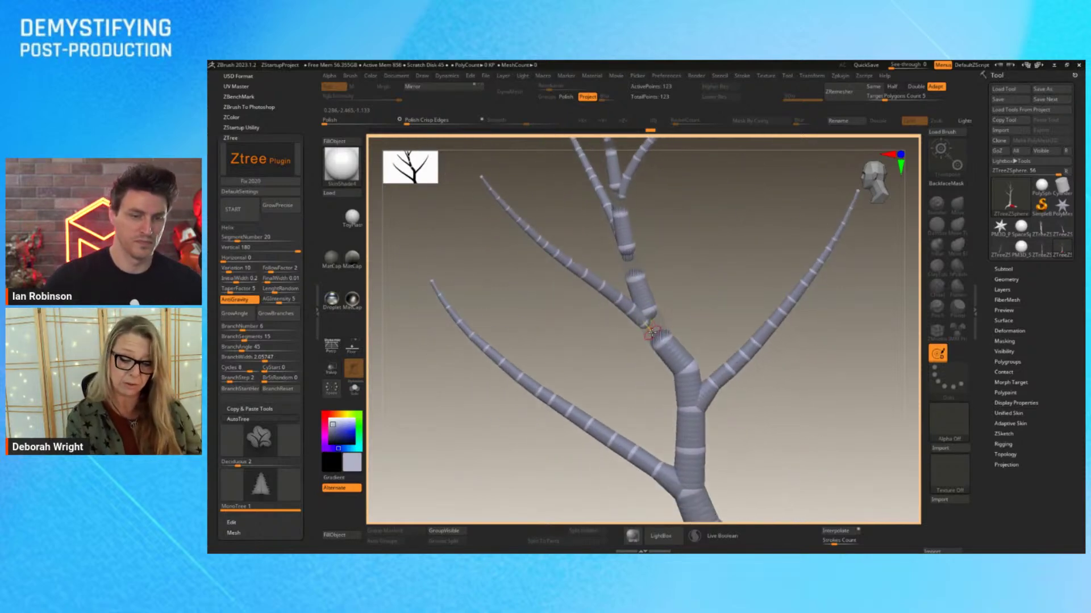
pyautogui.moveTo(653, 336); pyautogui.dragTo(674, 317)
pyautogui.moveTo(643, 247); pyautogui.dragTo(620, 256)
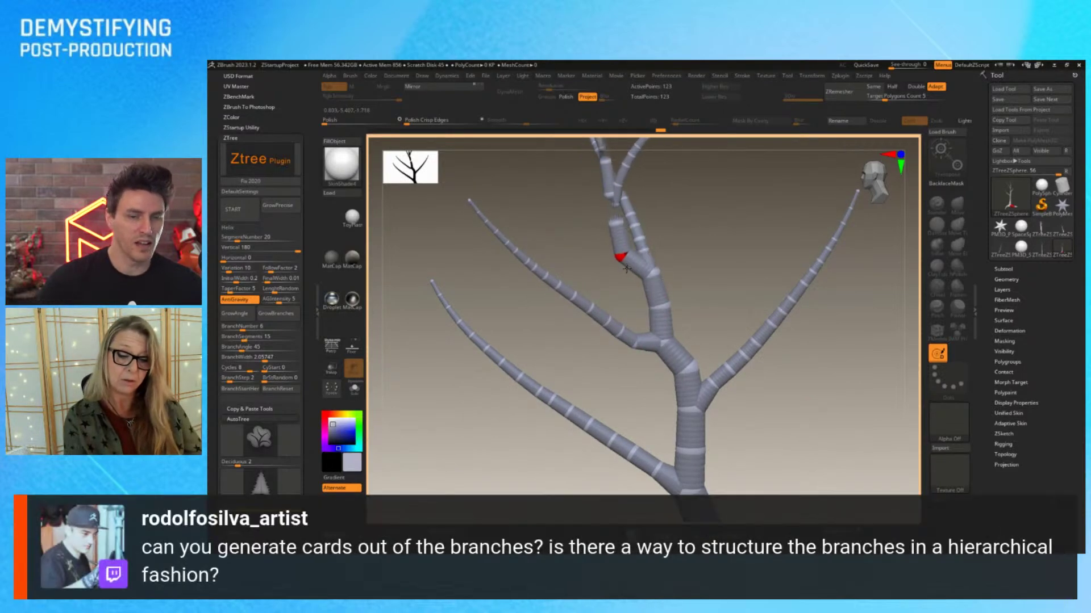
pyautogui.moveTo(611, 199); pyautogui.dragTo(585, 208)
pyautogui.moveTo(653, 261); pyautogui.dragTo(675, 224)
# - Move successive ZSpheres along the uppermost outer branch to give it a crooked, stepped shape
pyautogui.keyDown('alt'); pyautogui.moveTo(753, 299); pyautogui.dragTo(817, 408); pyautogui.keyUp('alt')
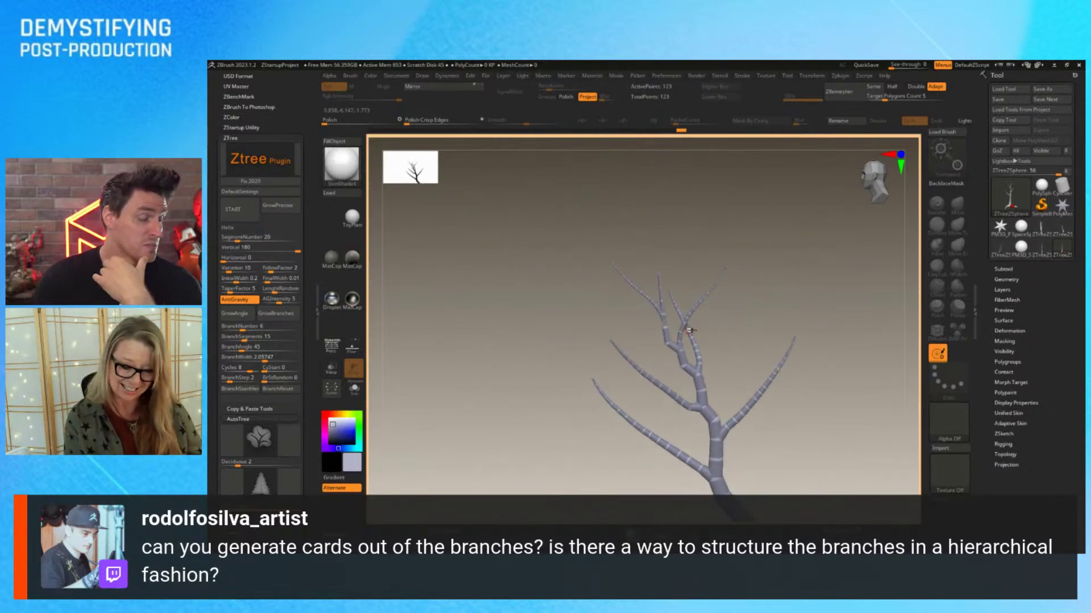
pyautogui.keyDown('alt'); pyautogui.moveTo(752, 329); pyautogui.dragTo(811, 420); pyautogui.keyUp('alt')
pyautogui.keyDown('alt'); pyautogui.moveTo(778, 238); pyautogui.dragTo(849, 377); pyautogui.keyUp('alt')
pyautogui.moveTo(662, 329); pyautogui.dragTo(635, 357)
pyautogui.moveTo(593, 281); pyautogui.dragTo(581, 290)
pyautogui.moveTo(533, 241); pyautogui.dragTo(523, 254)
pyautogui.moveTo(464, 203); pyautogui.dragTo(457, 213)
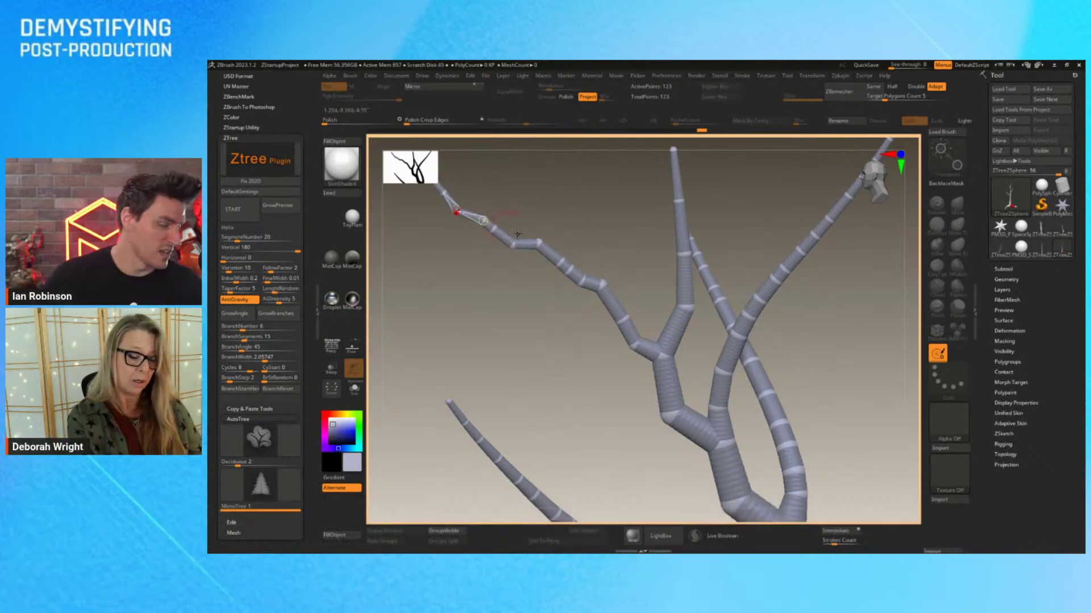
# - Move ZSpheres along the remaining top branches to bend and spread them apart
pyautogui.moveTo(835, 373); pyautogui.dragTo(797, 333)
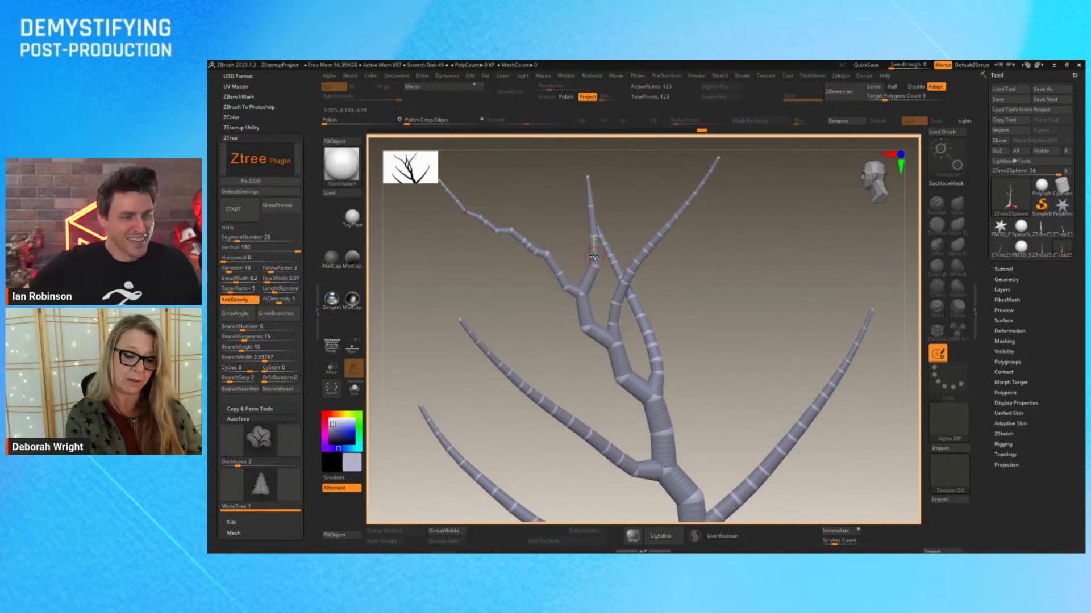
pyautogui.moveTo(590, 279); pyautogui.dragTo(602, 211)
pyautogui.moveTo(617, 303); pyautogui.dragTo(692, 234)
pyautogui.moveTo(676, 364); pyautogui.dragTo(730, 377)
pyautogui.moveTo(749, 330); pyautogui.dragTo(754, 331)
pyautogui.moveTo(762, 274); pyautogui.dragTo(778, 245)
# - Reposition the crown's branch joints from other viewing angles so the branches spread in depth as well
pyautogui.moveTo(778, 245); pyautogui.dragTo(822, 379, button='right')
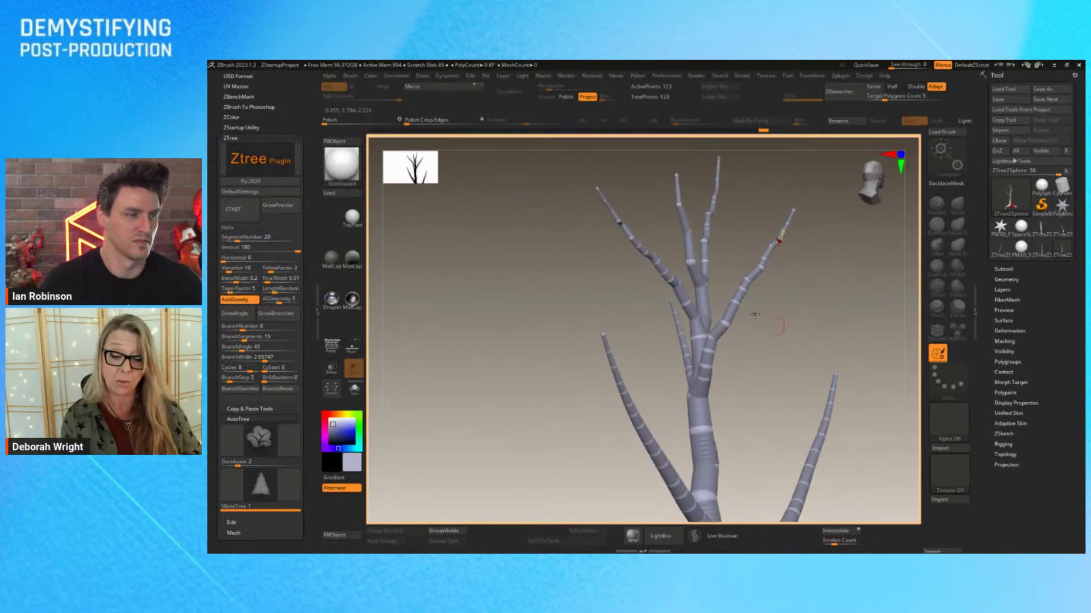
pyautogui.moveTo(708, 269); pyautogui.dragTo(684, 265)
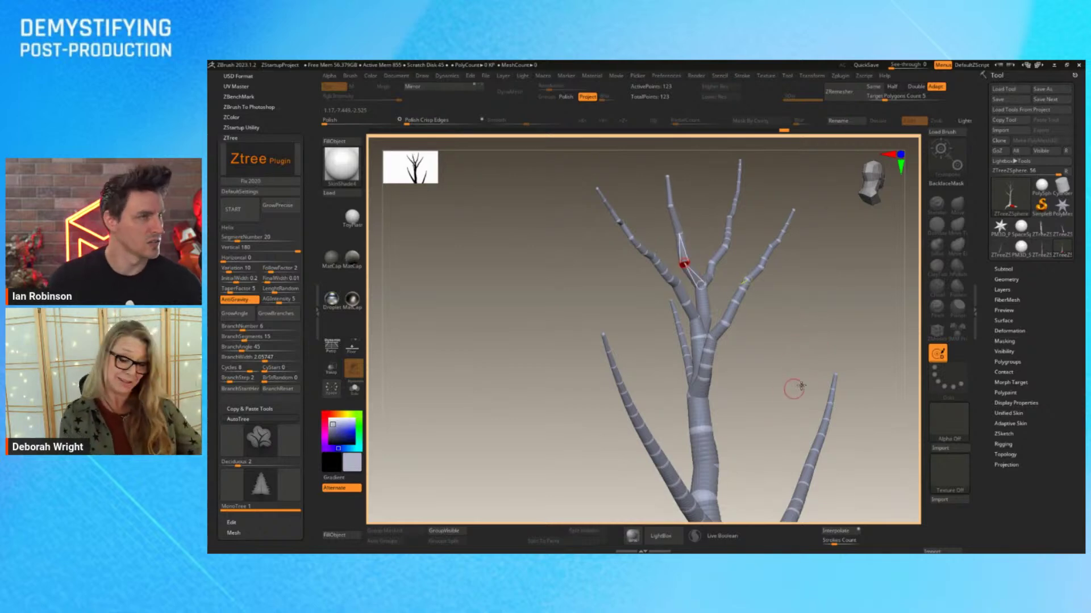
pyautogui.moveTo(779, 399); pyautogui.dragTo(826, 421)
pyautogui.moveTo(706, 327); pyautogui.dragTo(688, 337)
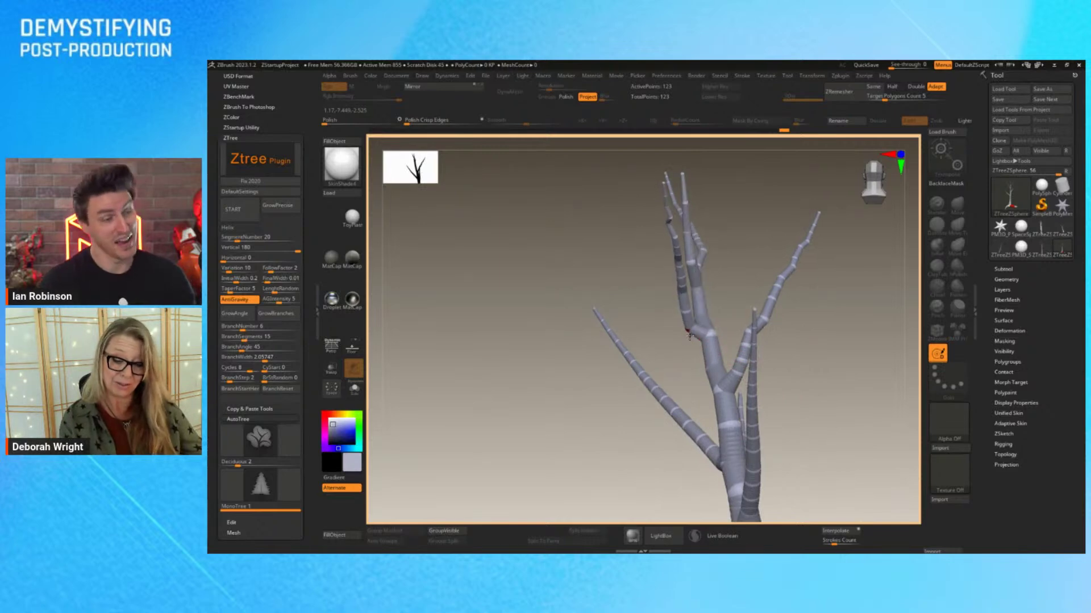
# - Move successive ZSpheres along one upright crown branch to kink it and spread it away from its neighbours
pyautogui.moveTo(680, 275); pyautogui.dragTo(679, 280)
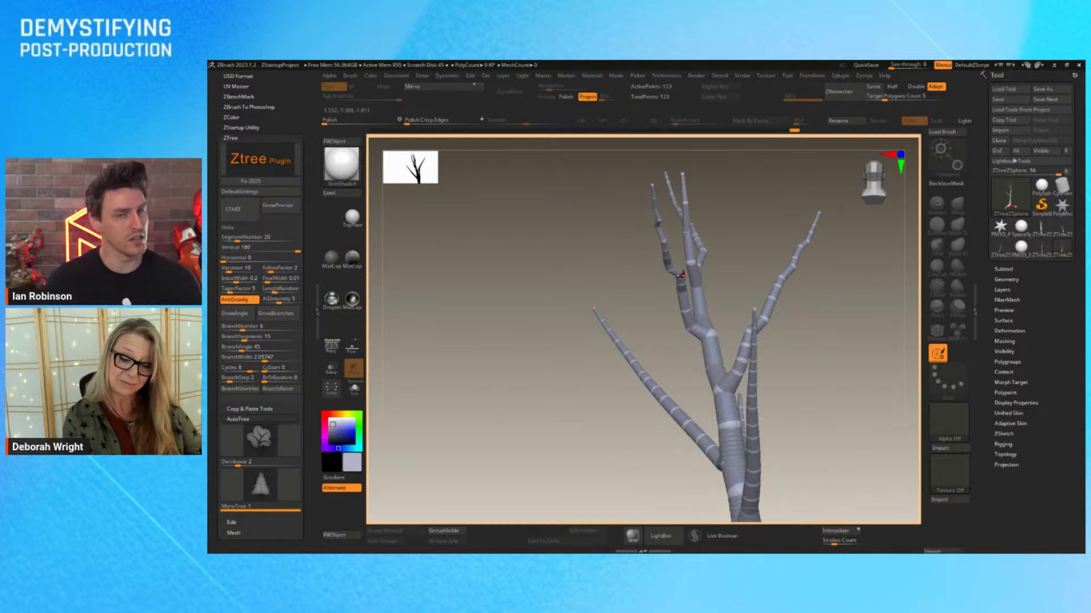
pyautogui.moveTo(672, 309); pyautogui.dragTo(720, 288)
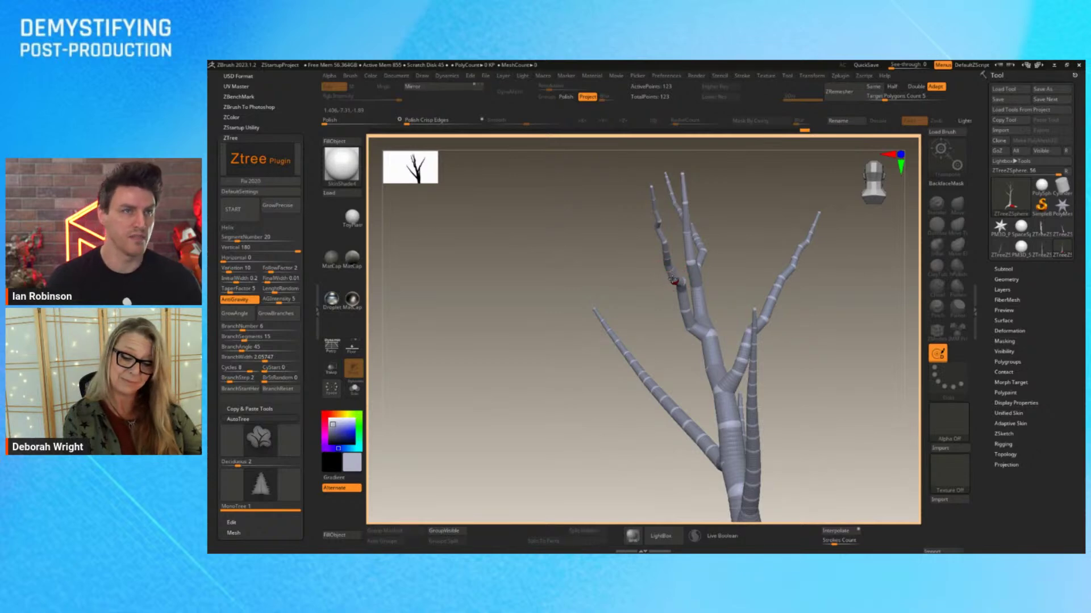
pyautogui.moveTo(676, 268); pyautogui.dragTo(650, 249)
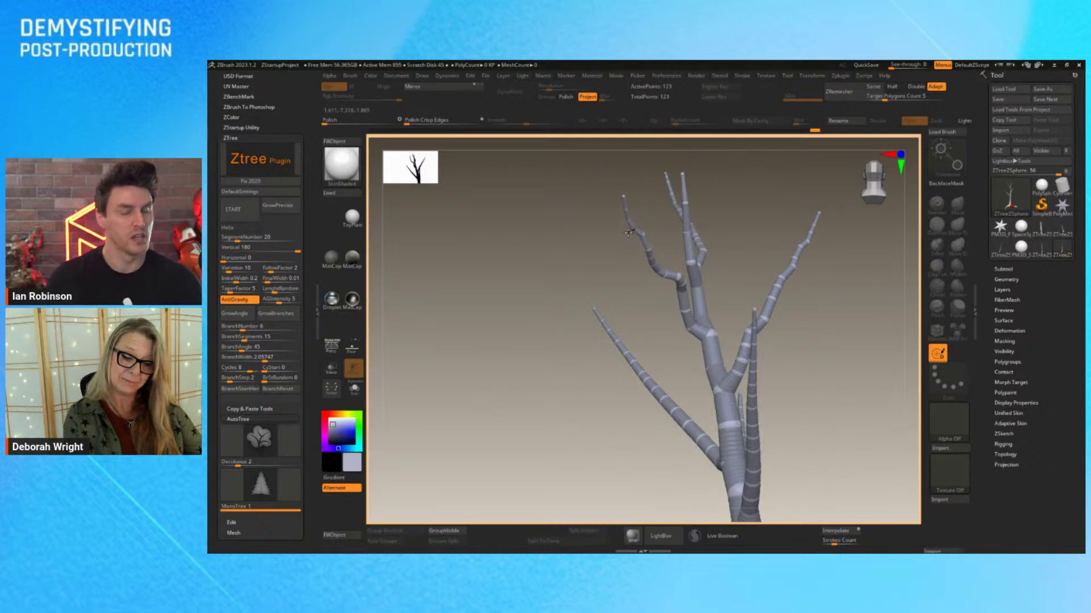
pyautogui.moveTo(747, 230); pyautogui.dragTo(786, 248)
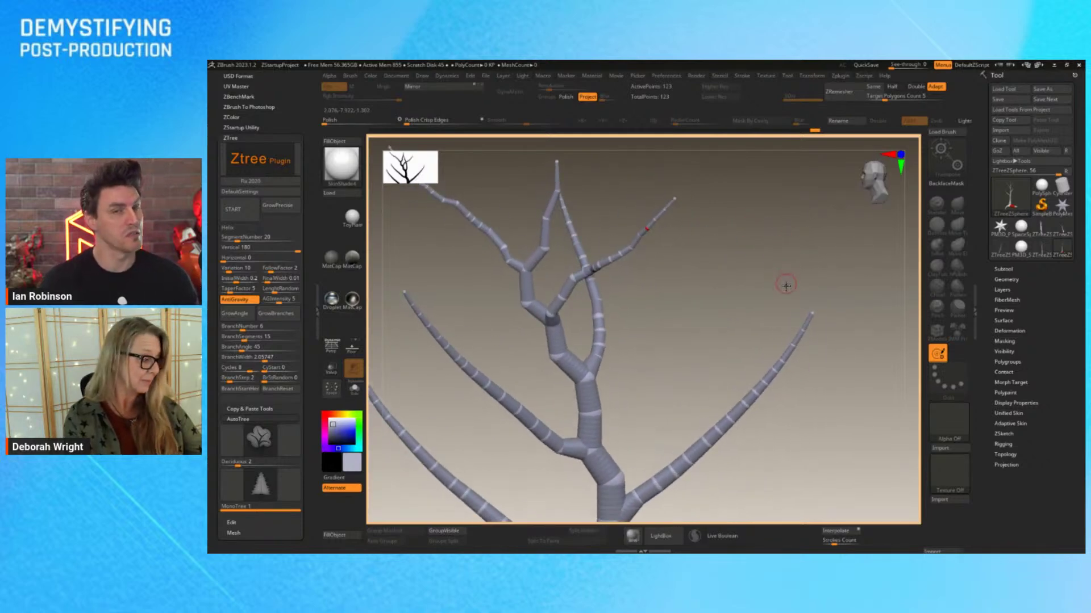
# - Swing the lower right branch outward from the trunk and offset its ZSpheres to give it a crooked line
pyautogui.press('f')
pyautogui.moveTo(842, 400); pyautogui.dragTo(848, 378)
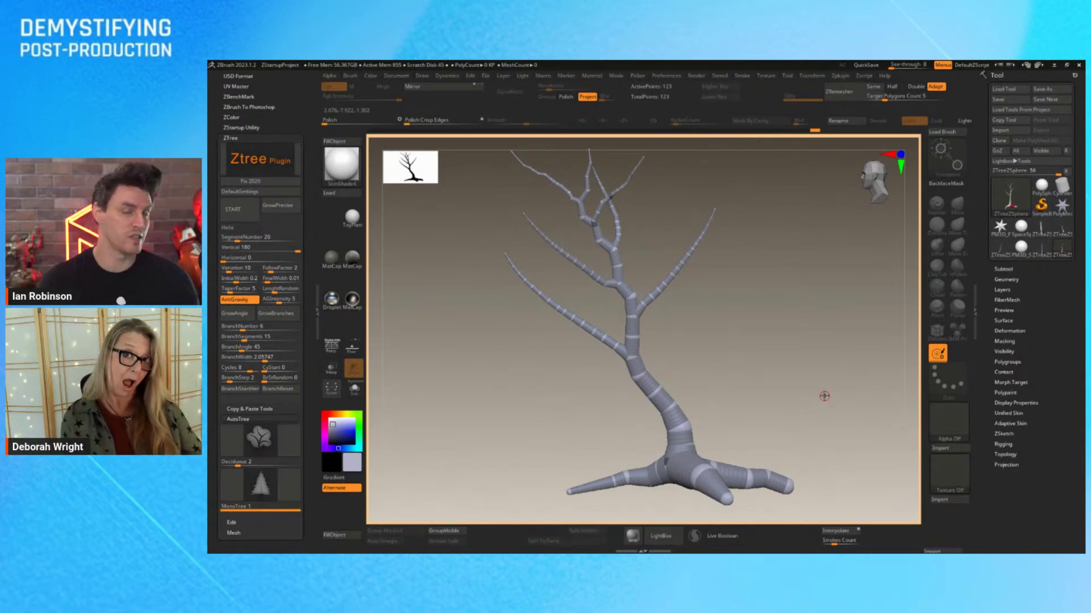
pyautogui.keyDown('alt'); pyautogui.moveTo(822, 391); pyautogui.dragTo(779, 360); pyautogui.keyUp('alt')
pyautogui.moveTo(637, 305); pyautogui.dragTo(886, 262)
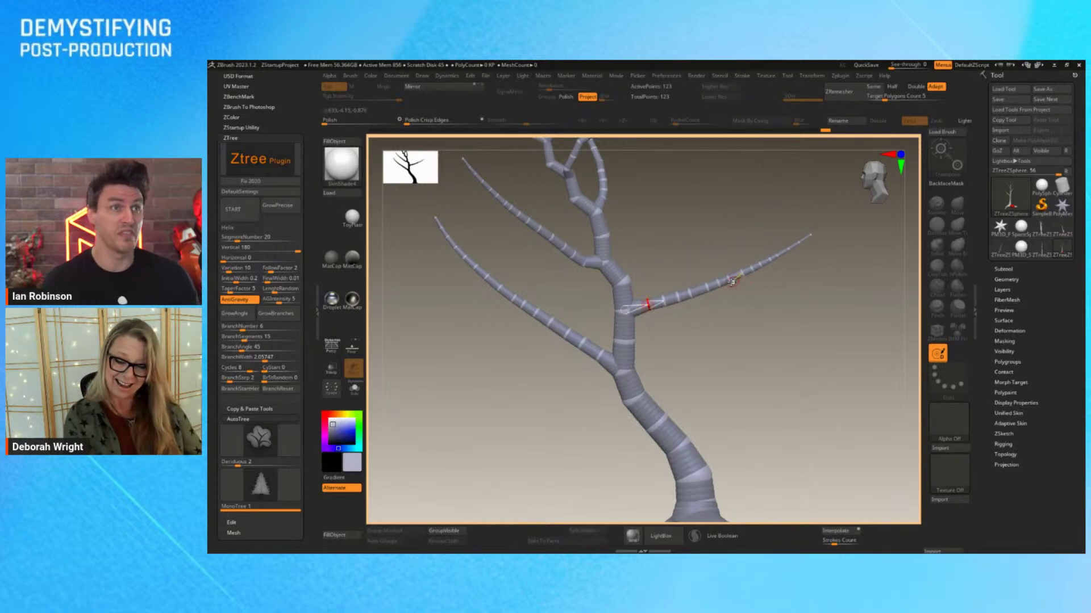
pyautogui.moveTo(676, 298)
pyautogui.mouseDown()
pyautogui.moveTo(652, 298)
pyautogui.moveTo(665, 301)
pyautogui.mouseUp()
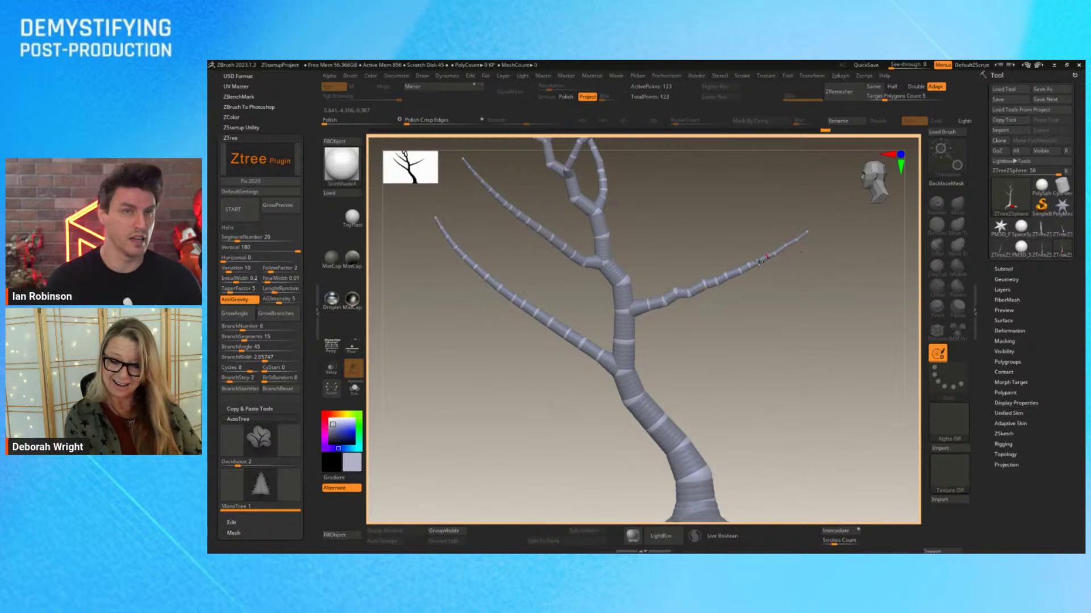
pyautogui.moveTo(757, 264); pyautogui.dragTo(731, 277)
pyautogui.moveTo(767, 348); pyautogui.dragTo(723, 348)
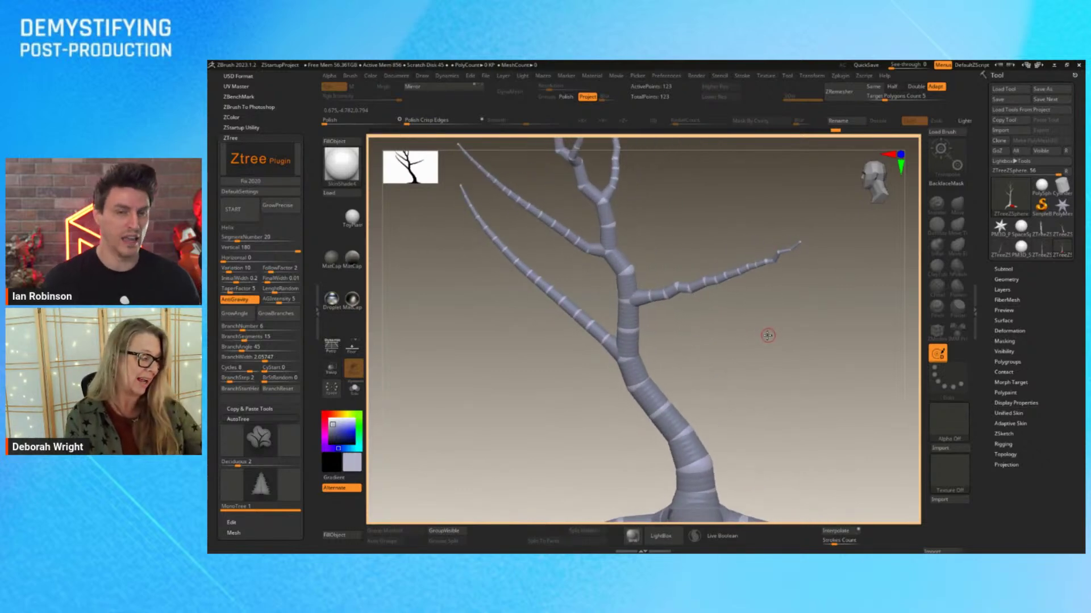
pyautogui.moveTo(646, 299); pyautogui.dragTo(674, 285)
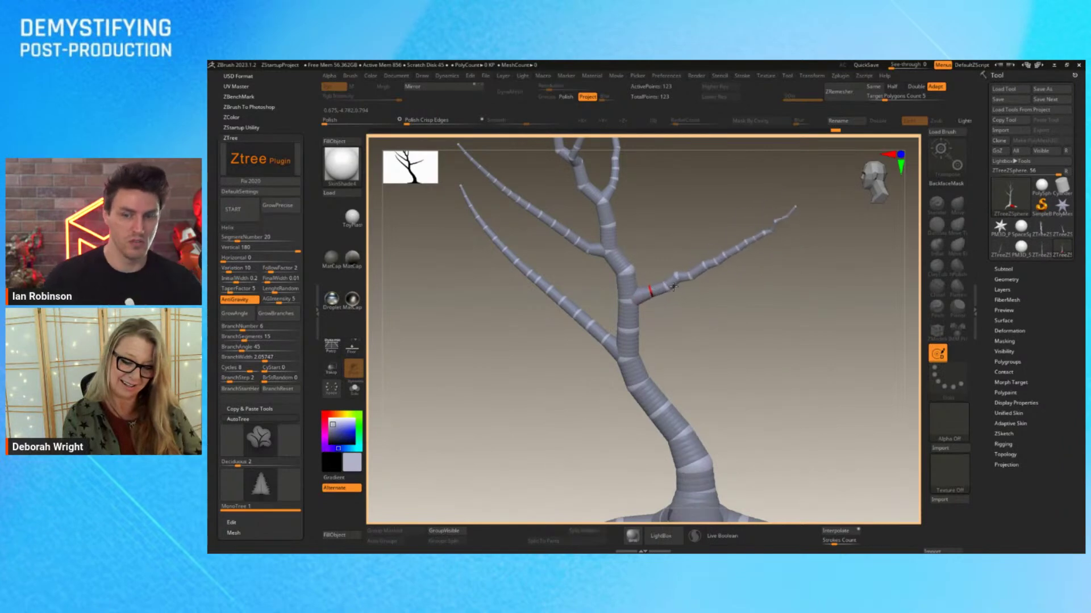
# - Pull the lower side branches away from the trunk at their bases, working from a turned view to spread them in depth
pyautogui.moveTo(710, 355); pyautogui.dragTo(704, 325)
pyautogui.moveTo(636, 346); pyautogui.dragTo(669, 331)
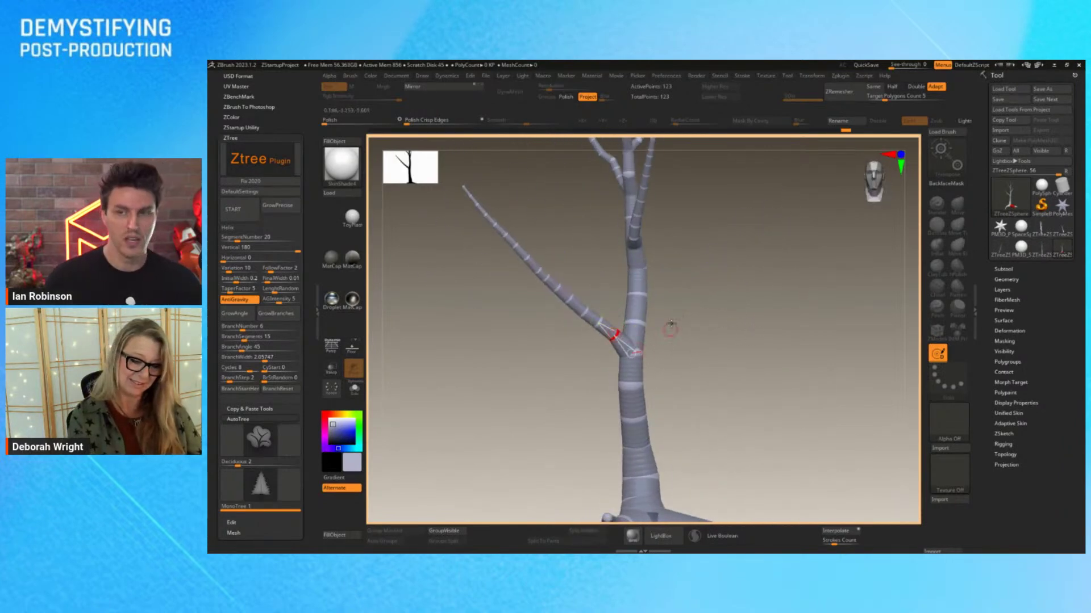
pyautogui.moveTo(637, 241); pyautogui.dragTo(664, 240)
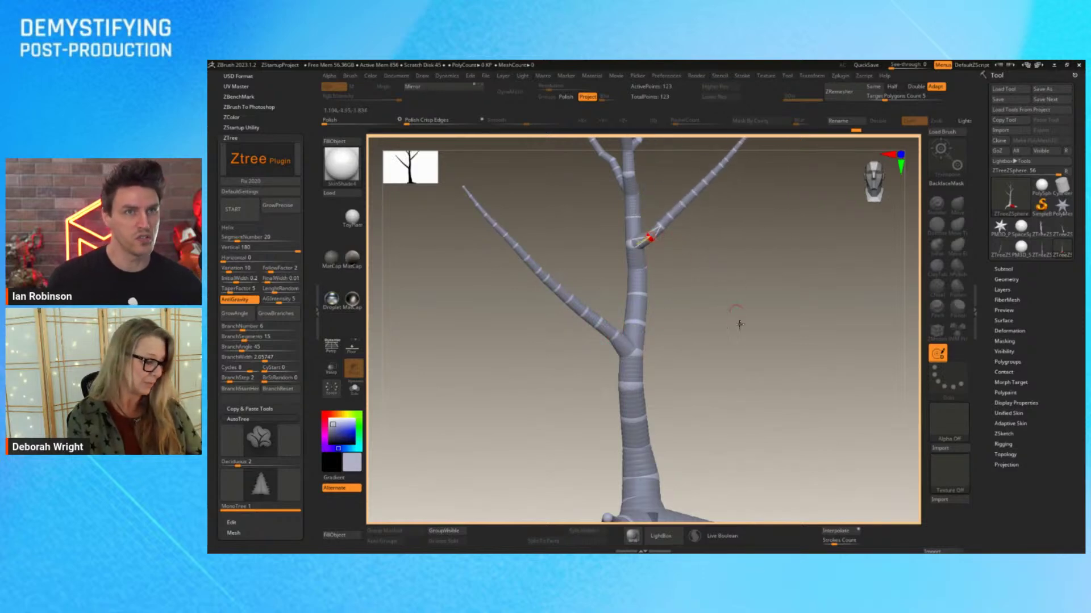
pyautogui.keyDown('alt'); pyautogui.moveTo(774, 346); pyautogui.dragTo(790, 377); pyautogui.keyUp('alt')
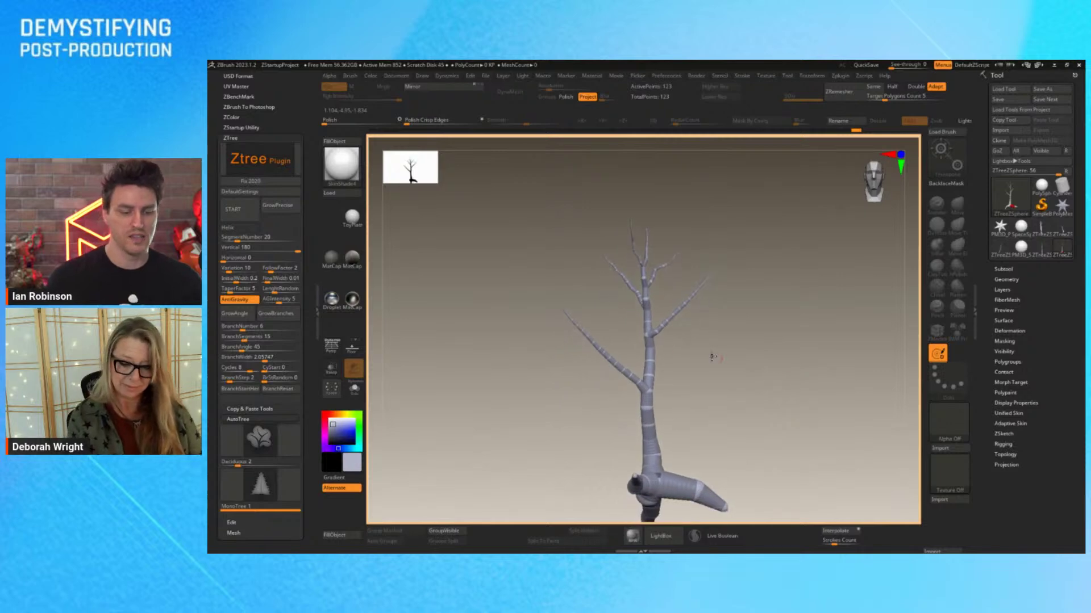
# - Shift the joints around the lower trunk forks to bend the lowest branch's base and the trunk above it
pyautogui.moveTo(737, 404)
pyautogui.mouseDown()
pyautogui.moveTo(687, 407)
pyautogui.moveTo(675, 419)
pyautogui.moveTo(670, 349)
pyautogui.moveTo(645, 335)
pyautogui.moveTo(642, 346)
pyautogui.moveTo(646, 304)
pyautogui.moveTo(666, 301)
pyautogui.moveTo(684, 406)
pyautogui.moveTo(672, 407)
pyautogui.moveTo(756, 384)
pyautogui.mouseUp()
pyautogui.moveTo(666, 388); pyautogui.dragTo(664, 383)
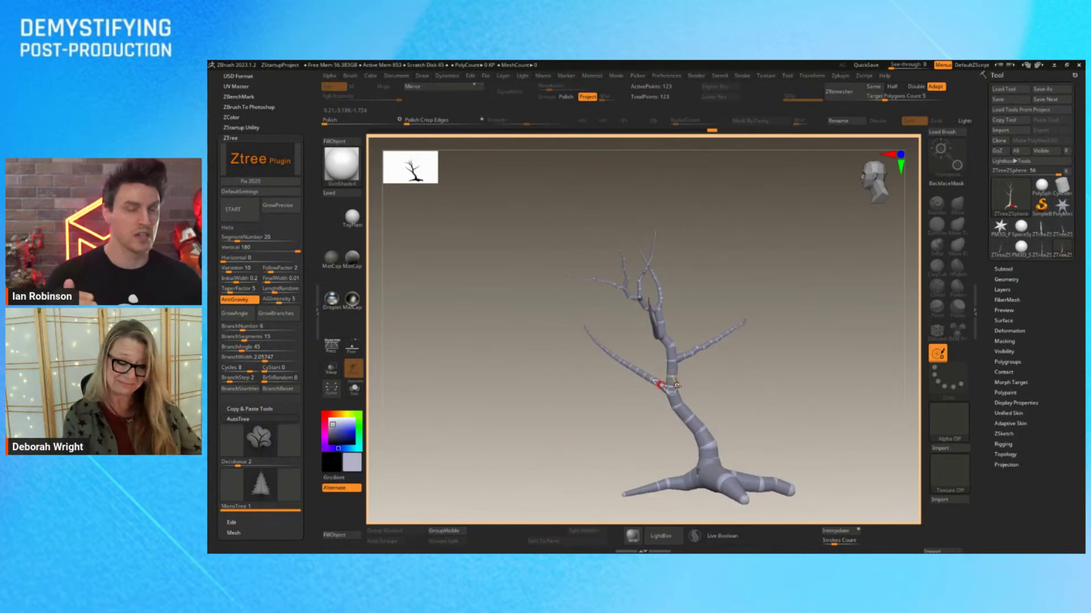
pyautogui.moveTo(670, 370); pyautogui.dragTo(669, 325)
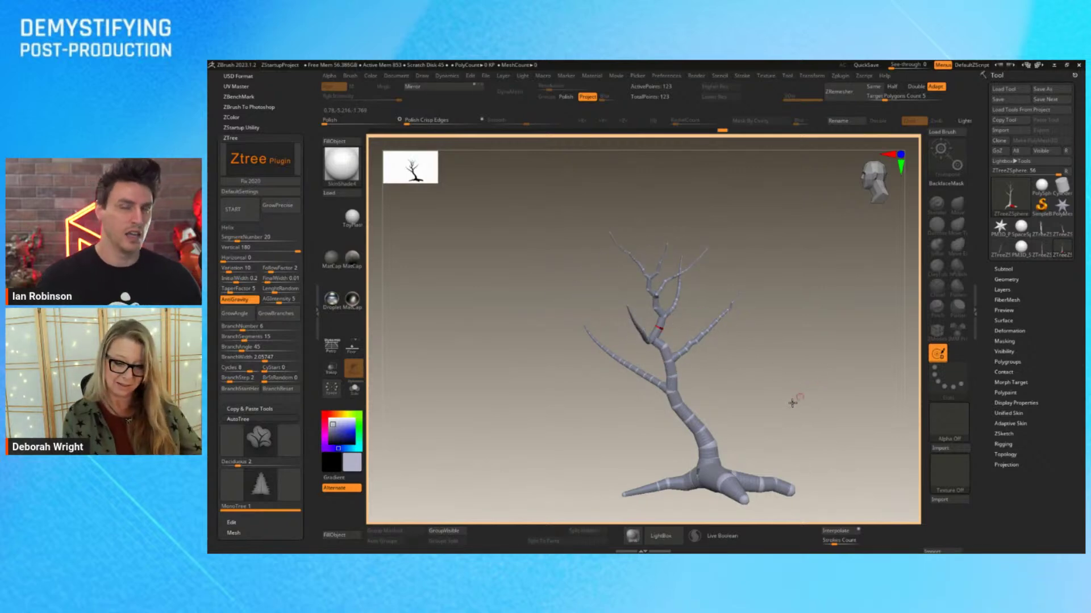
pyautogui.moveTo(780, 424); pyautogui.dragTo(789, 486)
# - Reposition ZSpheres along the second-lowest left branch, from its fork towards the tip, to make it crooked
pyautogui.keyDown('alt'); pyautogui.moveTo(762, 390); pyautogui.dragTo(830, 478); pyautogui.keyUp('alt')
pyautogui.moveTo(652, 360); pyautogui.dragTo(631, 357)
pyautogui.moveTo(653, 411); pyautogui.dragTo(709, 348)
pyautogui.moveTo(823, 406); pyautogui.dragTo(828, 411)
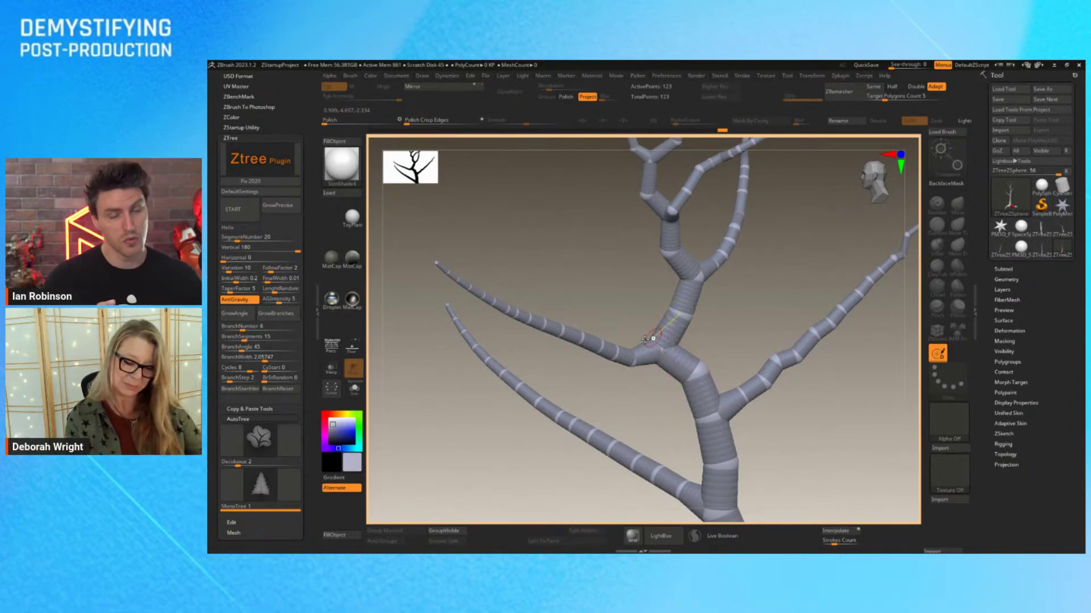
pyautogui.moveTo(617, 354); pyautogui.dragTo(580, 352)
pyautogui.moveTo(500, 315); pyautogui.dragTo(498, 319)
pyautogui.moveTo(798, 414)
pyautogui.mouseDown()
pyautogui.moveTo(816, 392)
pyautogui.moveTo(806, 397)
pyautogui.mouseUp()
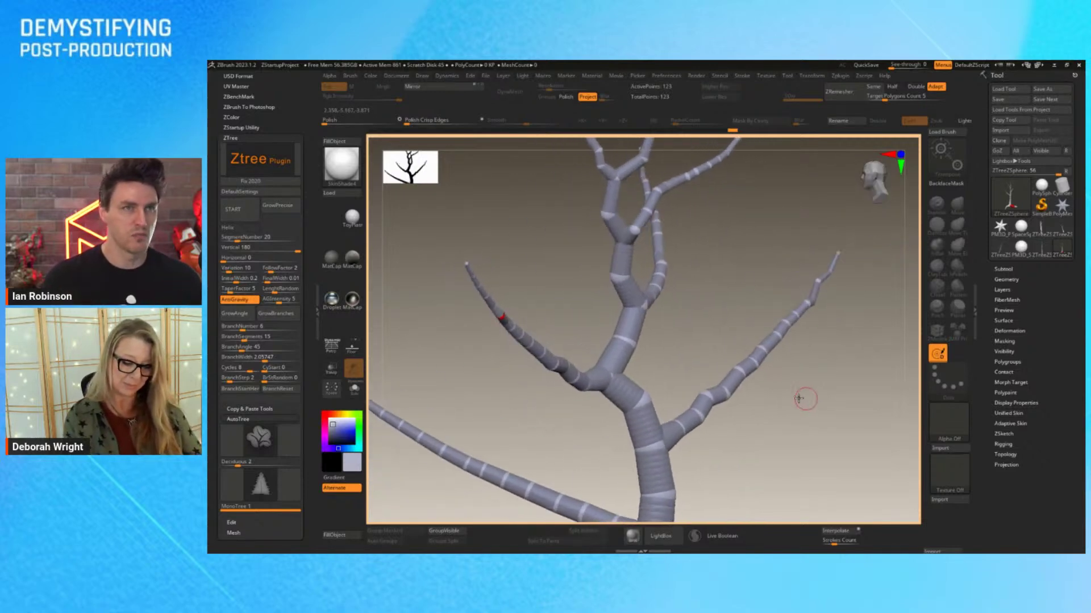
# - Lower the lowest left branch into a kinked, more horizontal line and bend a crown branch at its joints
pyautogui.moveTo(779, 438); pyautogui.dragTo(851, 316)
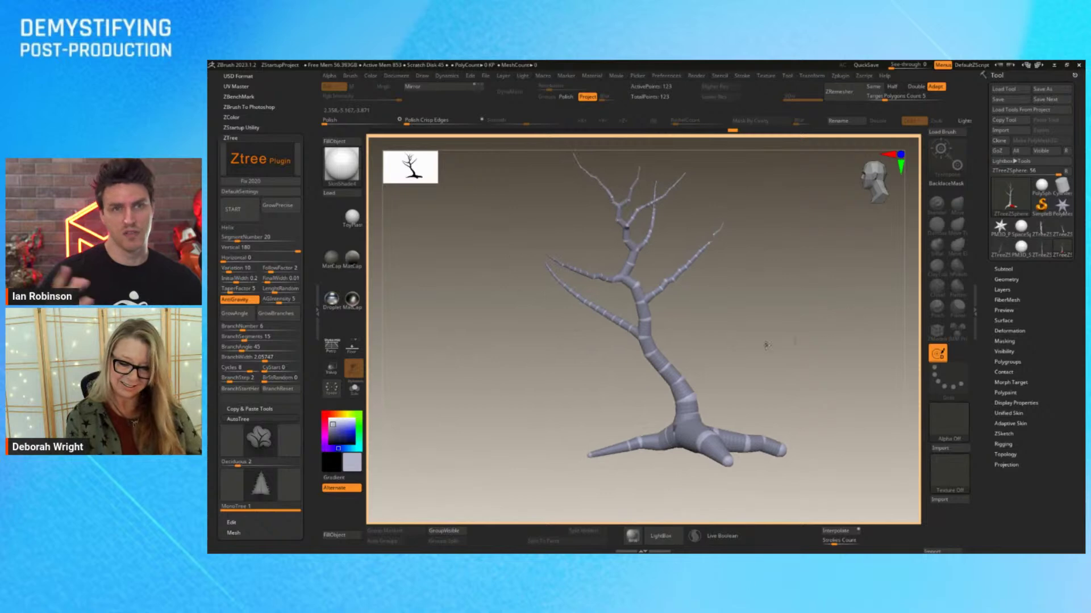
pyautogui.moveTo(637, 335); pyautogui.dragTo(553, 314)
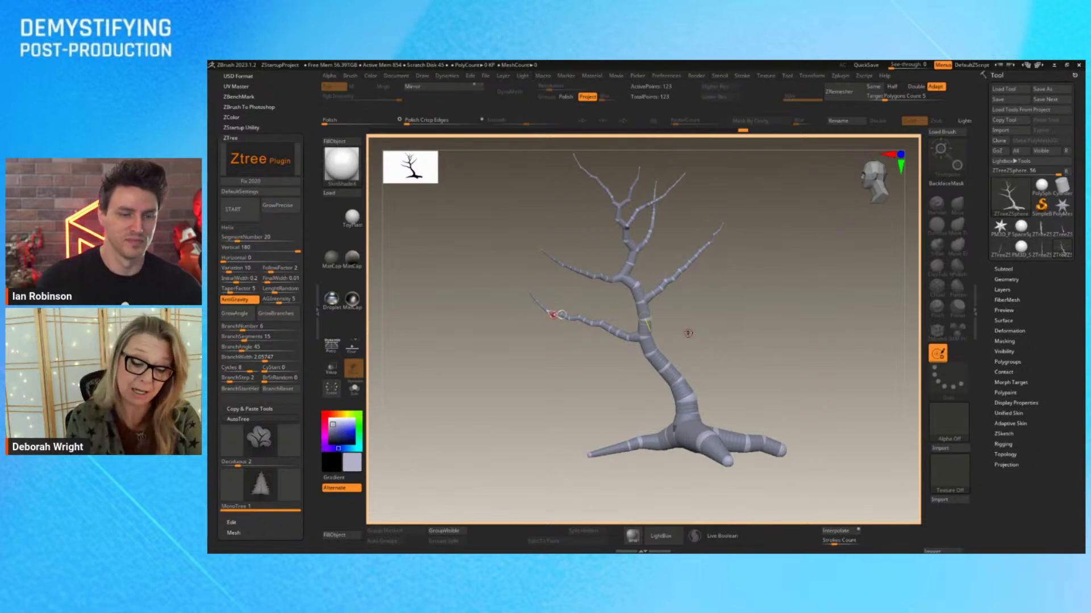
pyautogui.moveTo(633, 258); pyautogui.dragTo(665, 208)
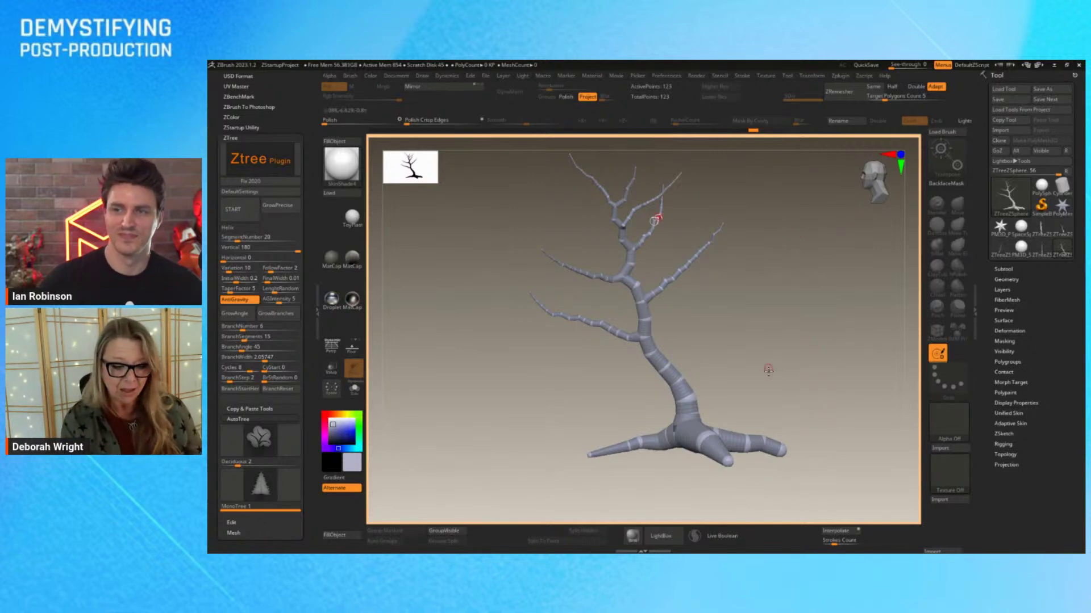
# - Offset ZSpheres along the lower right branch from its base outward to form stepped bends
pyautogui.keyDown('alt'); pyautogui.moveTo(787, 352); pyautogui.dragTo(822, 386); pyautogui.keyUp('alt')
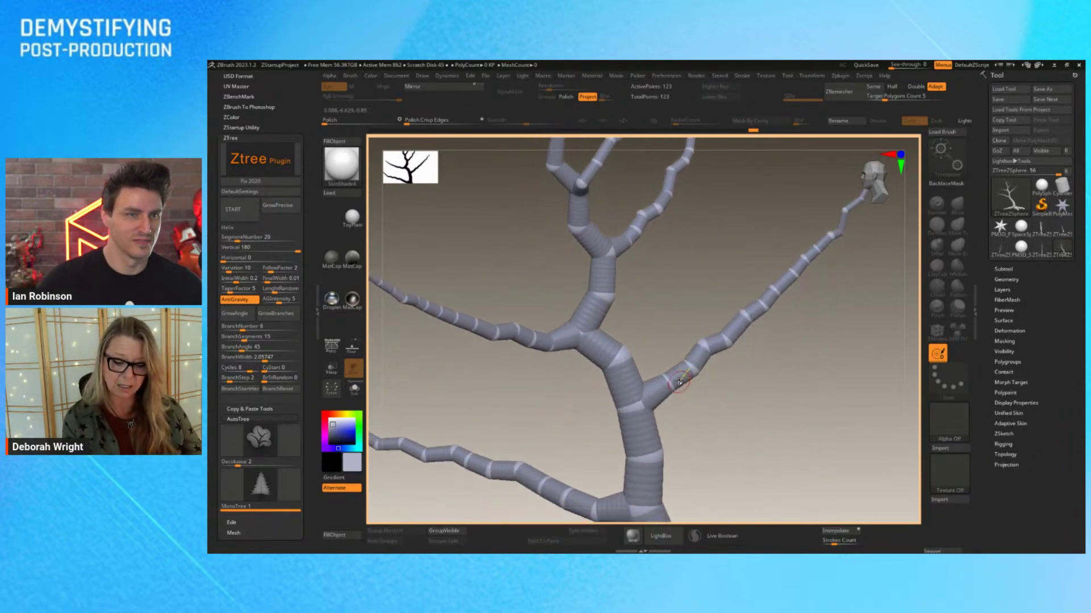
pyautogui.moveTo(679, 379); pyautogui.dragTo(742, 398)
pyautogui.moveTo(780, 291); pyautogui.dragTo(776, 296)
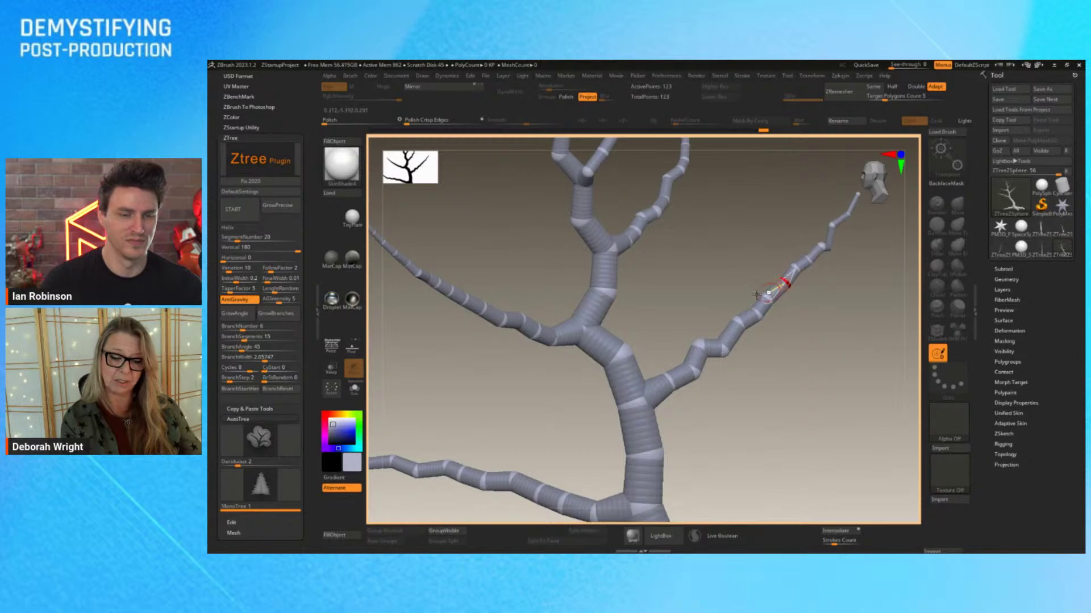
# - Shift the mid-trunk ZSpheres sideways between the forks and add kinks to the second-lowest left branch
pyautogui.moveTo(642, 429); pyautogui.dragTo(632, 419)
pyautogui.press('f')
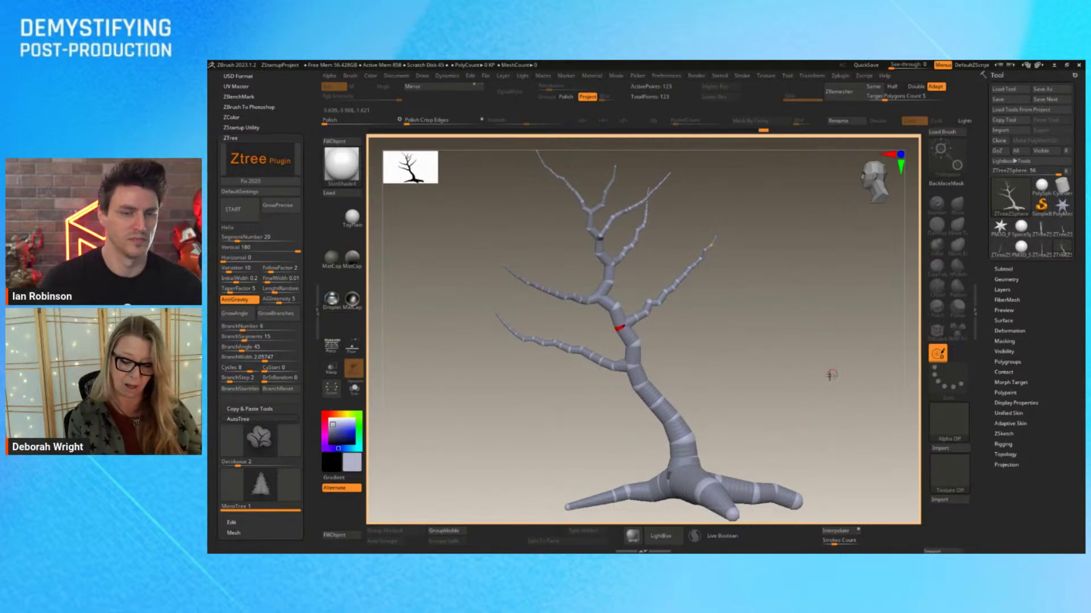
pyautogui.moveTo(634, 368); pyautogui.dragTo(642, 366)
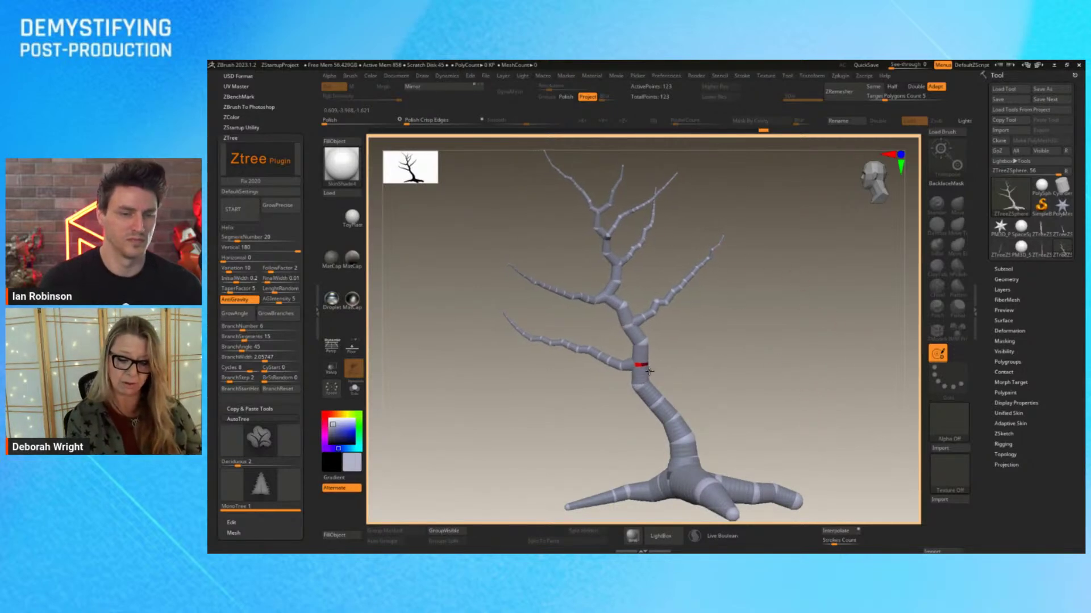
pyautogui.moveTo(624, 313)
pyautogui.mouseDown()
pyautogui.moveTo(620, 294)
pyautogui.moveTo(557, 276)
pyautogui.mouseUp()
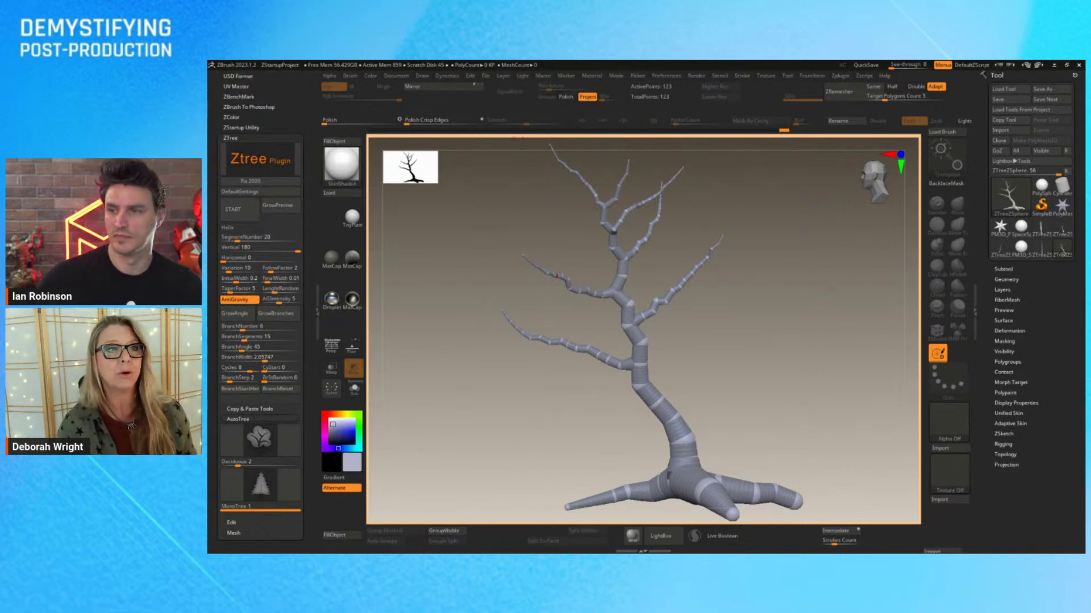
# - Open the reference tree sketch Demystify_SKETCH-2.jpg to examine its trunk and crown shape, and close it again
pyautogui.click(553, 545)
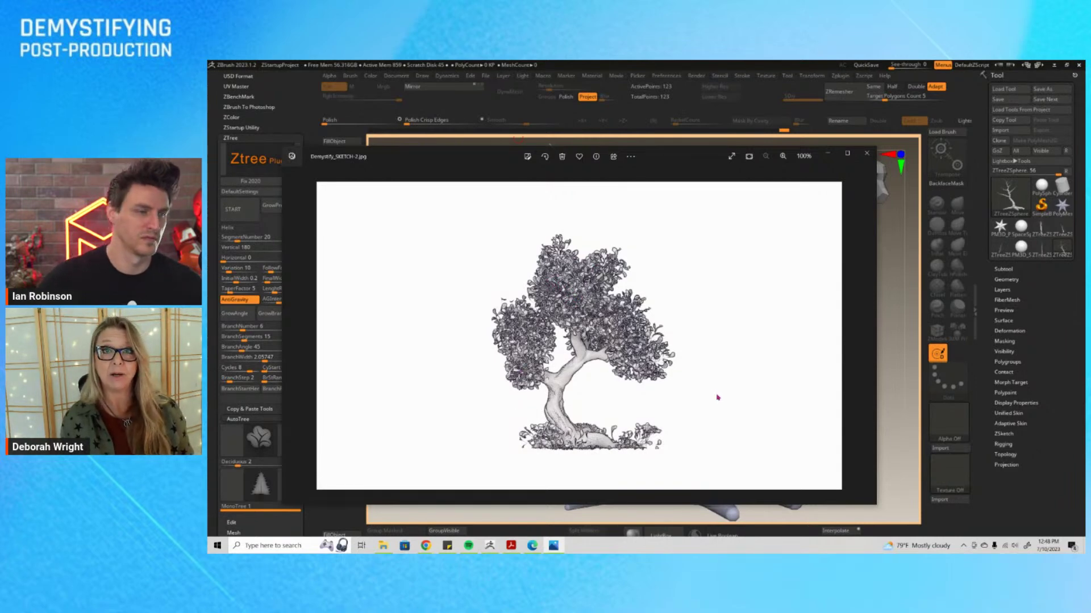
pyautogui.click(866, 154)
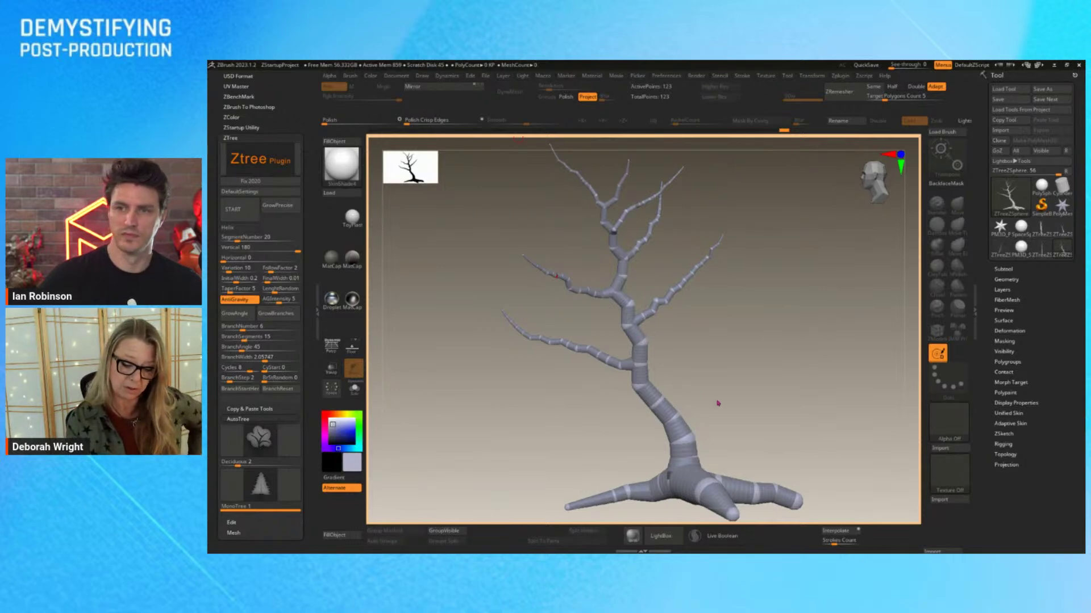
# - Move ZSpheres along the trunk and at the right branch's fork to strengthen the trunk's zigzag
pyautogui.moveTo(638, 387); pyautogui.dragTo(657, 348)
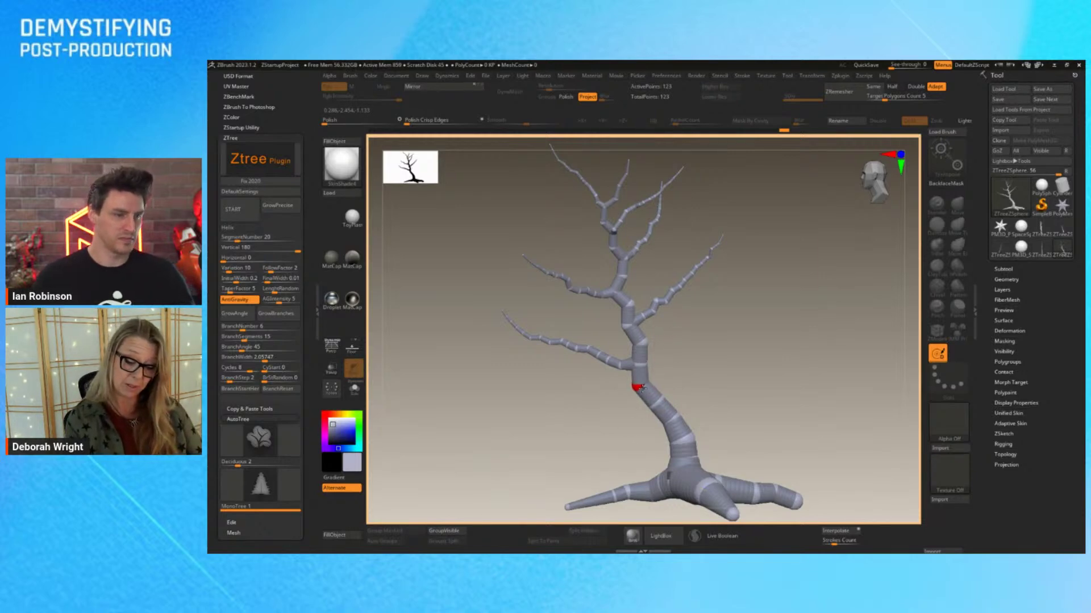
pyautogui.moveTo(650, 397); pyautogui.dragTo(713, 426)
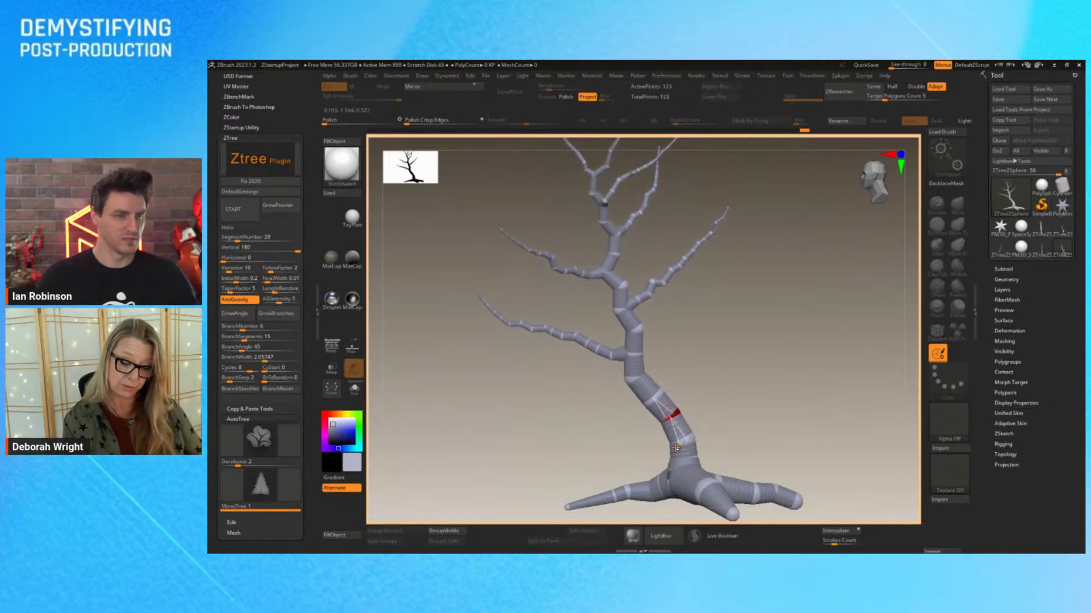
pyautogui.click(634, 303)
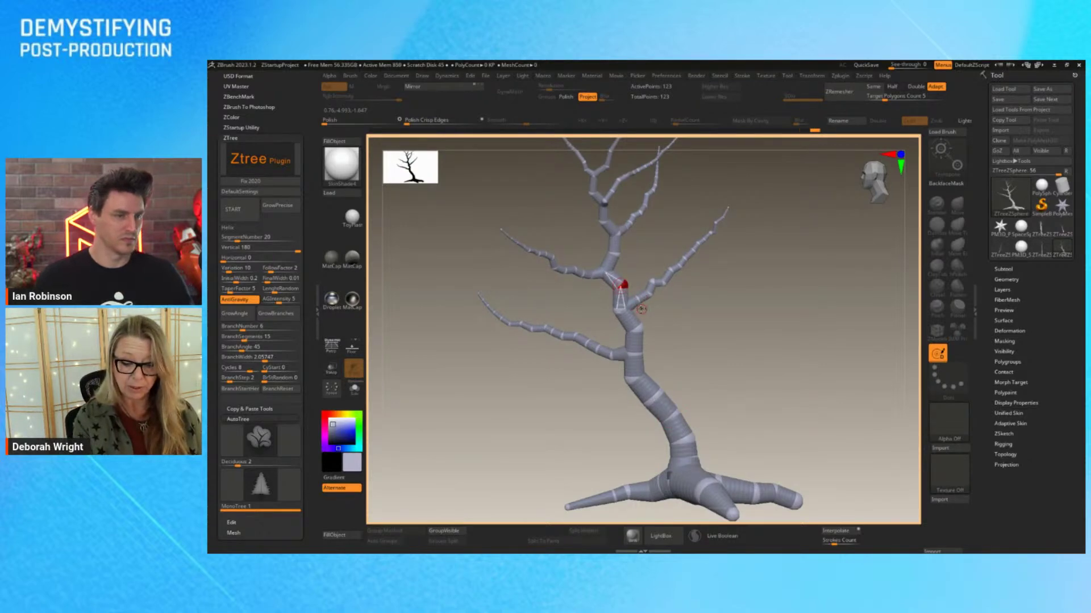
pyautogui.keyDown('alt'); pyautogui.moveTo(748, 333); pyautogui.dragTo(838, 417); pyautogui.keyUp('alt')
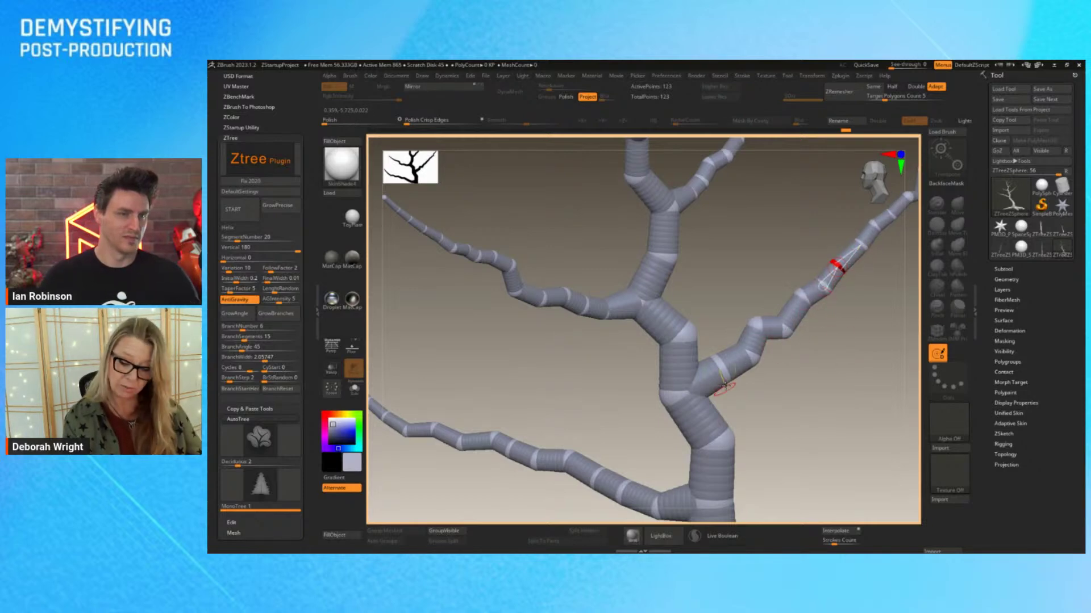
pyautogui.moveTo(706, 433); pyautogui.dragTo(726, 441)
# - Adjust the lowest left branch's ZSpheres from its trunk joint outward to refine its base and bends
pyautogui.moveTo(677, 503); pyautogui.dragTo(727, 501)
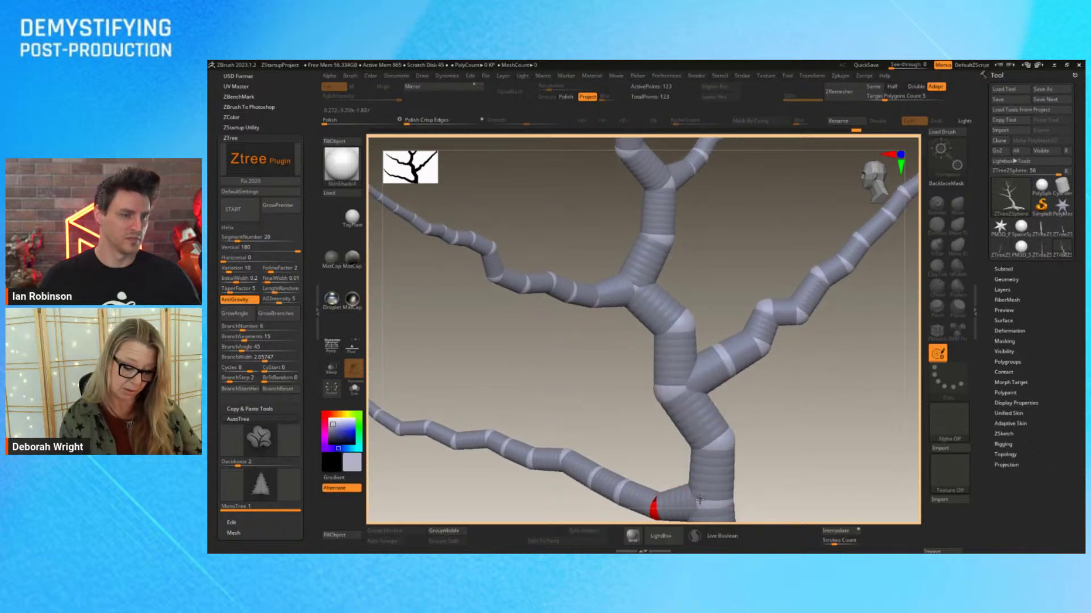
pyautogui.moveTo(645, 500); pyautogui.dragTo(640, 498)
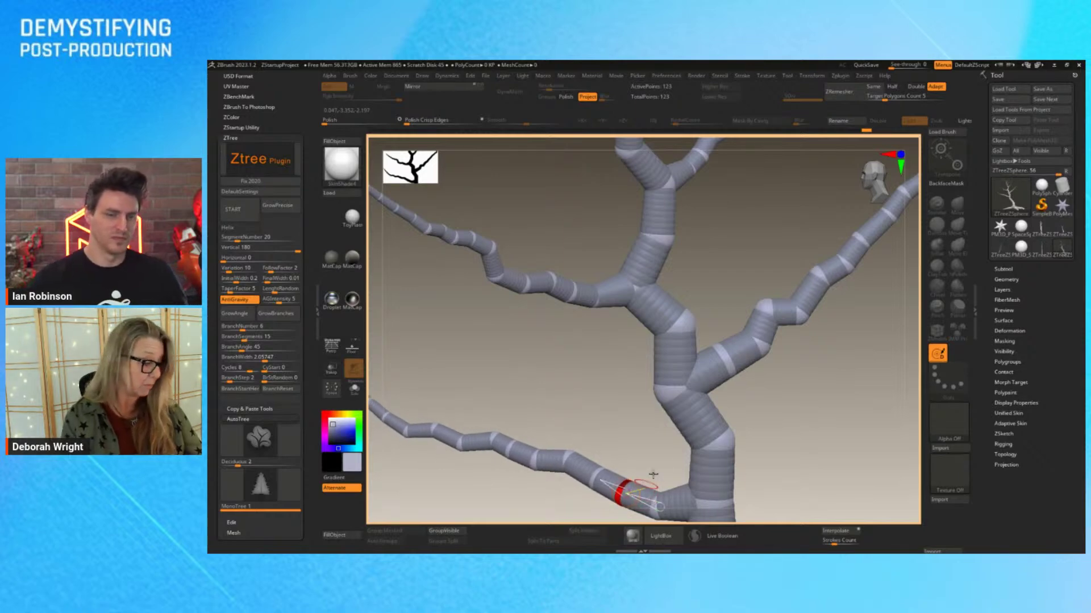
pyautogui.keyDown('alt'); pyautogui.moveTo(811, 427); pyautogui.dragTo(791, 333); pyautogui.keyUp('alt')
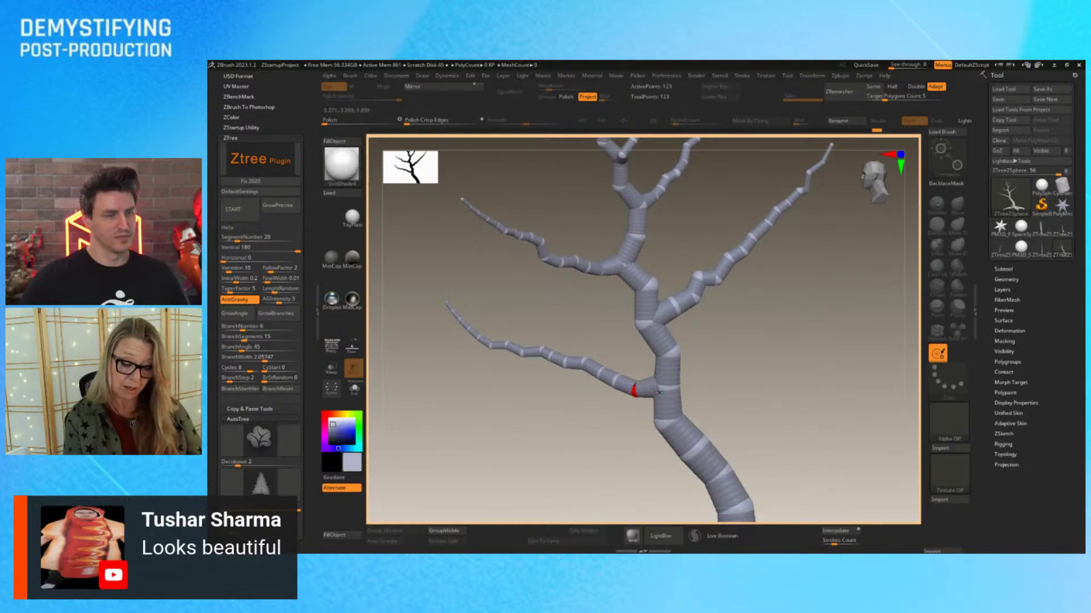
pyautogui.moveTo(589, 365); pyautogui.dragTo(534, 350)
pyautogui.moveTo(616, 380); pyautogui.dragTo(656, 381)
pyautogui.moveTo(753, 368); pyautogui.dragTo(818, 384)
# - Shift the upper trunk with its crown sideways and bend the lower right branch outward in steps
pyautogui.moveTo(663, 407); pyautogui.dragTo(821, 351)
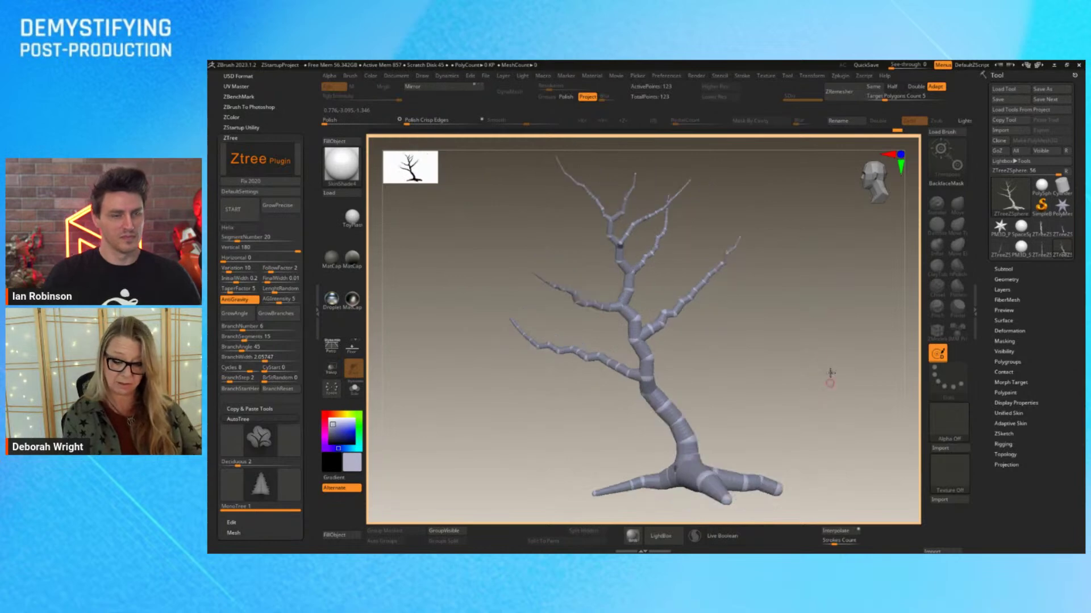
pyautogui.moveTo(639, 336)
pyautogui.mouseDown()
pyautogui.moveTo(646, 294)
pyautogui.moveTo(636, 310)
pyautogui.moveTo(663, 251)
pyautogui.mouseUp()
pyautogui.moveTo(648, 329); pyautogui.dragTo(712, 309)
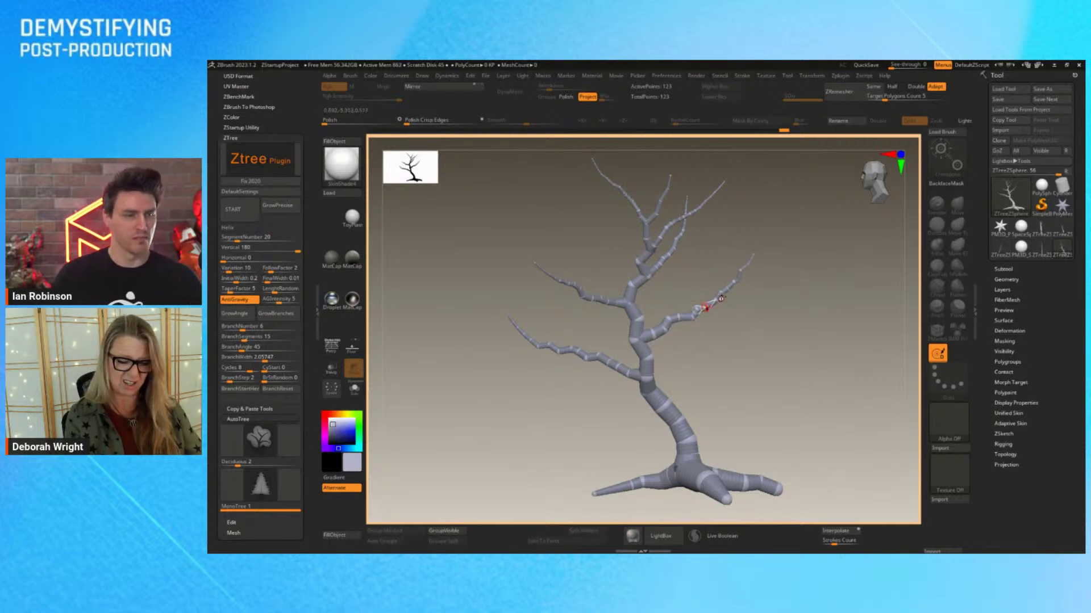
# - Pull the right branch's outer end farther outward and lower the middle of the lowest left branch
pyautogui.moveTo(735, 286); pyautogui.dragTo(750, 286)
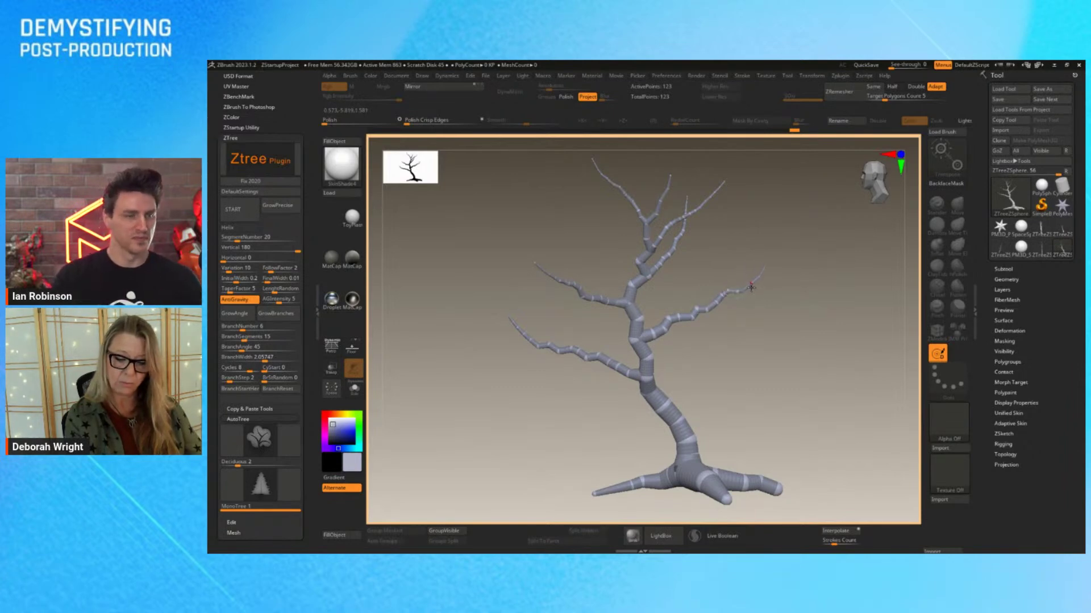
pyautogui.moveTo(634, 375); pyautogui.dragTo(635, 380)
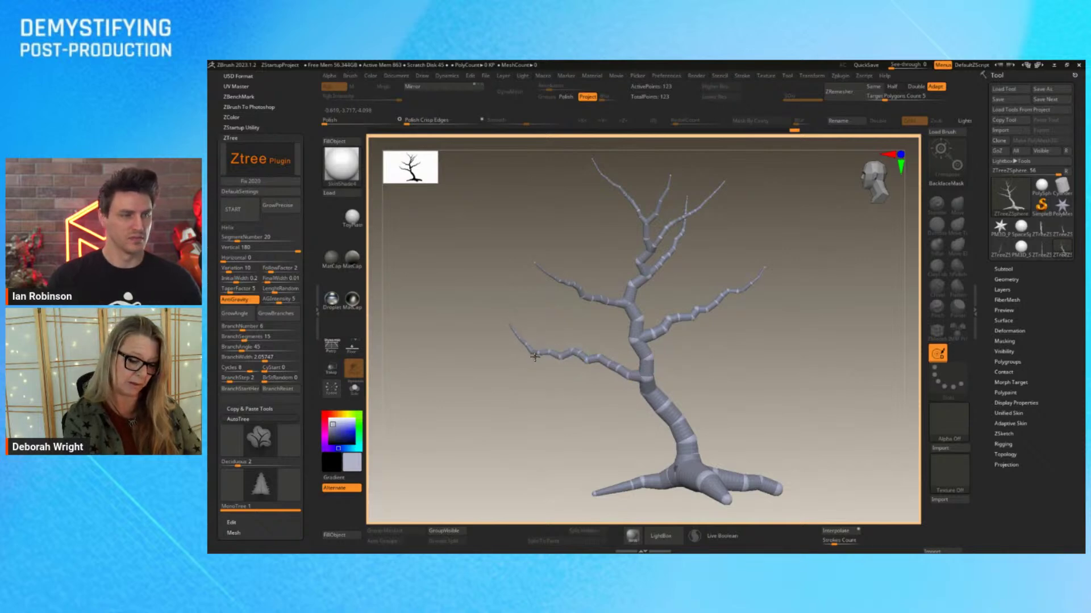
# - Move the lower trunk's ZSpheres just above the roots to curve the trunk more strongly into its base
pyautogui.moveTo(794, 412); pyautogui.dragTo(784, 407)
pyautogui.moveTo(664, 416)
pyautogui.mouseDown()
pyautogui.moveTo(669, 430)
pyautogui.moveTo(640, 411)
pyautogui.moveTo(664, 424)
pyautogui.moveTo(681, 406)
pyautogui.mouseUp()
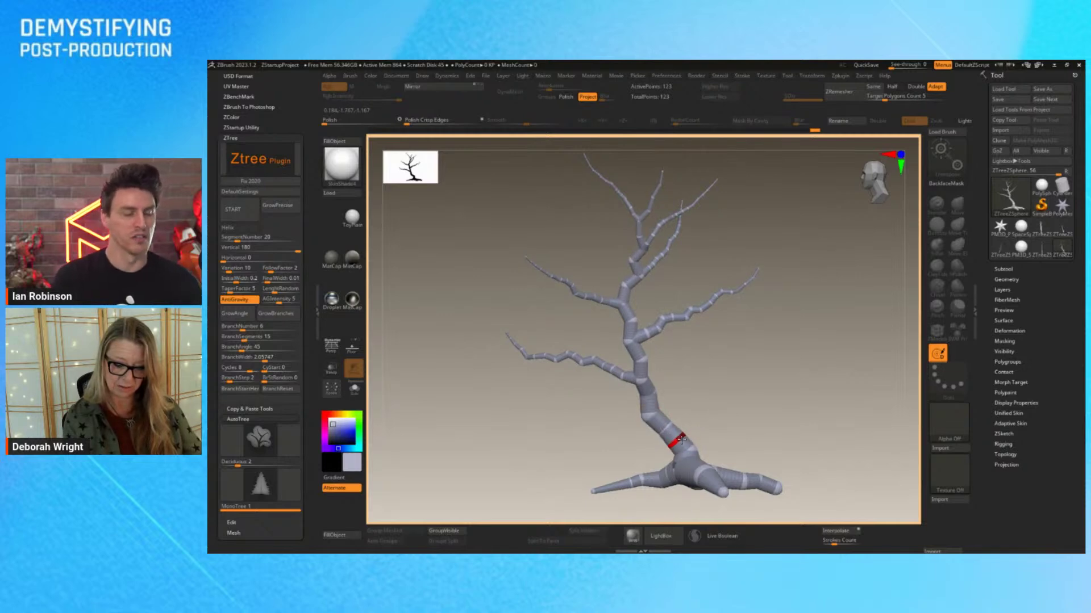
pyautogui.moveTo(670, 437); pyautogui.dragTo(685, 454)
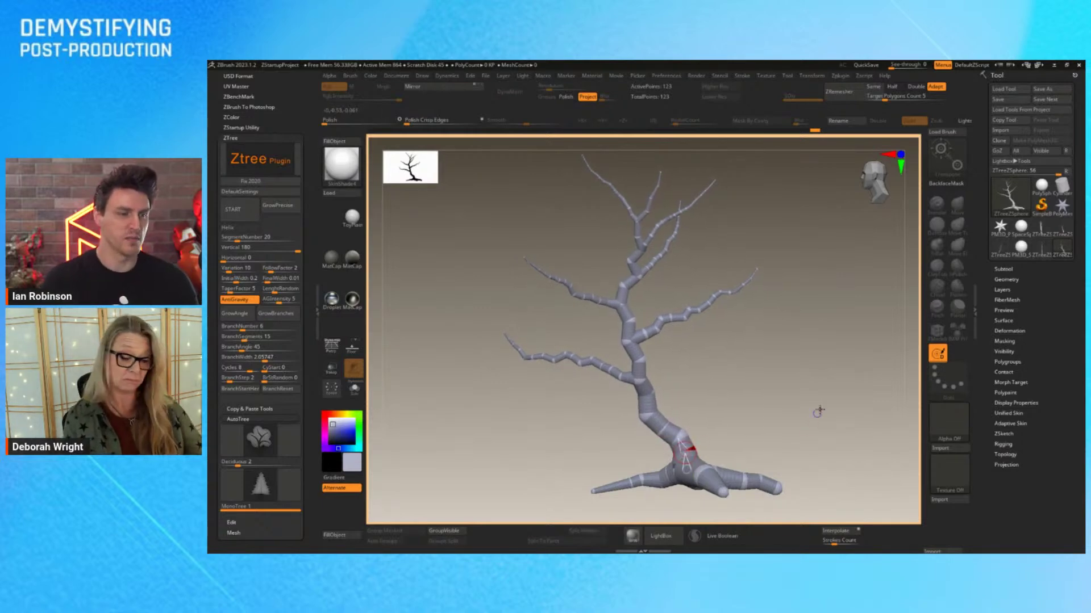
# - Spread the crown's upper branches apart in depth by moving a ZSphere near their fork in a side view
pyautogui.moveTo(829, 456); pyautogui.dragTo(784, 458)
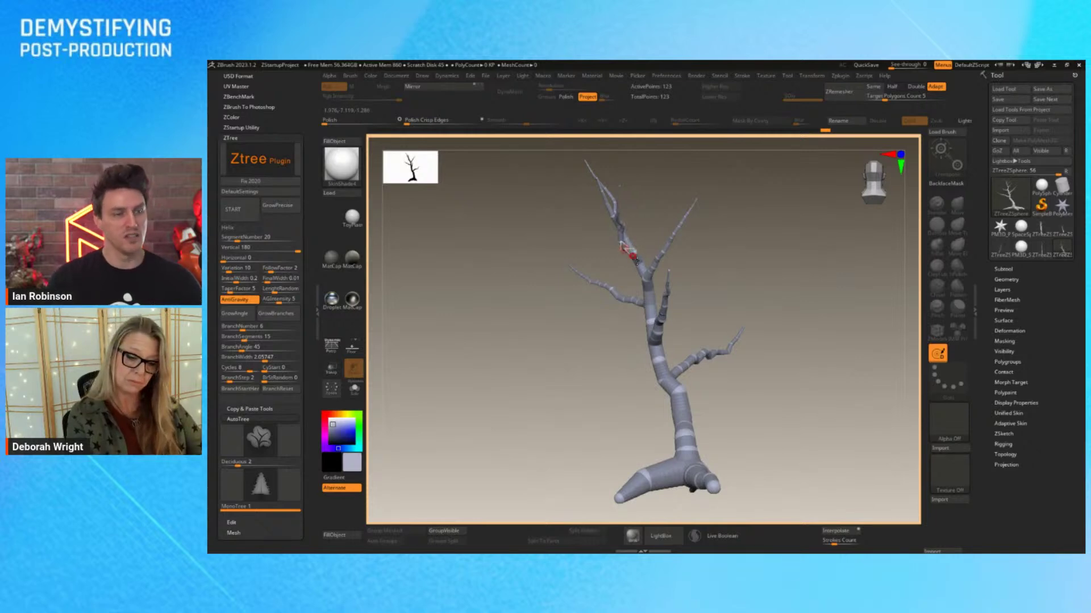
pyautogui.moveTo(622, 254)
pyautogui.mouseDown()
pyautogui.moveTo(633, 259)
pyautogui.moveTo(618, 237)
pyautogui.mouseUp()
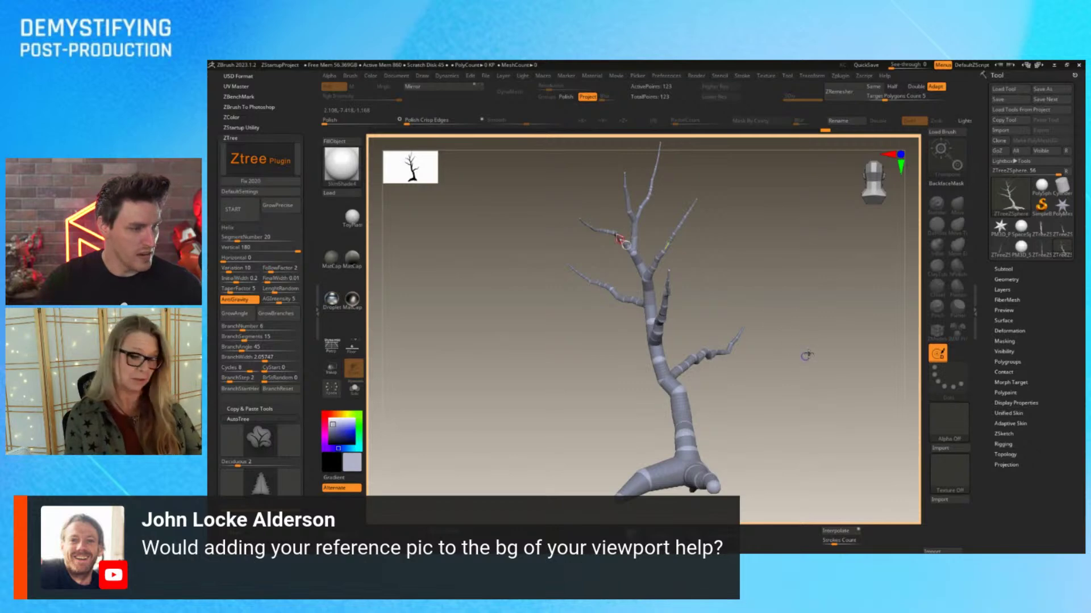
pyautogui.keyDown('shift'); pyautogui.moveTo(826, 363); pyautogui.dragTo(832, 370); pyautogui.keyUp('shift')
pyautogui.moveTo(815, 428); pyautogui.dragTo(838, 419)
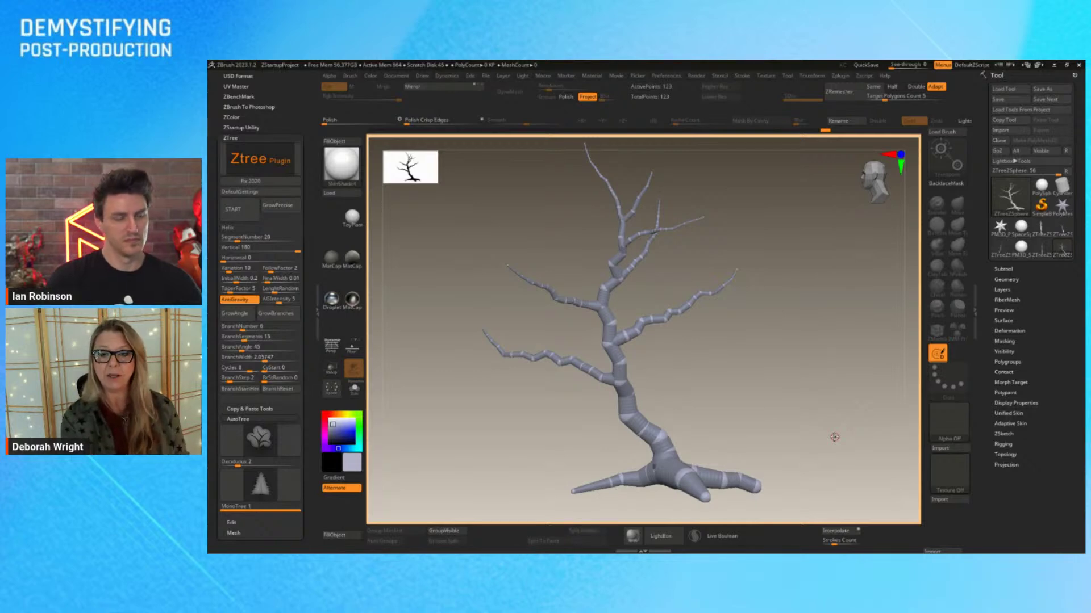
# - Try the See-through window transparency for viewing a reference behind the model
pyautogui.moveTo(892, 65)
pyautogui.mouseDown()
pyautogui.moveTo(916, 65)
pyautogui.moveTo(889, 65)
pyautogui.mouseUp()
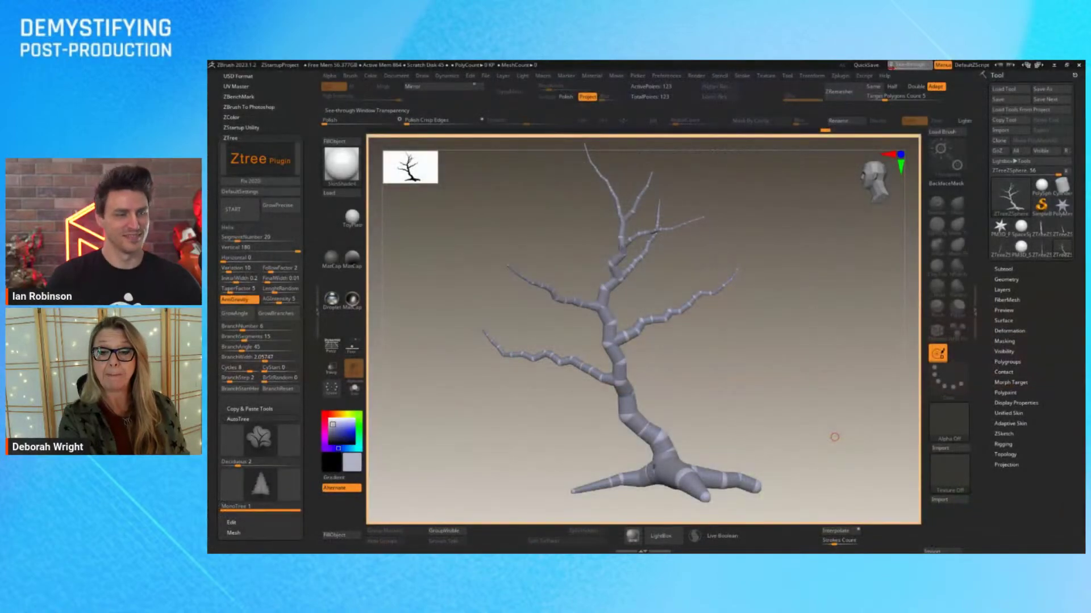
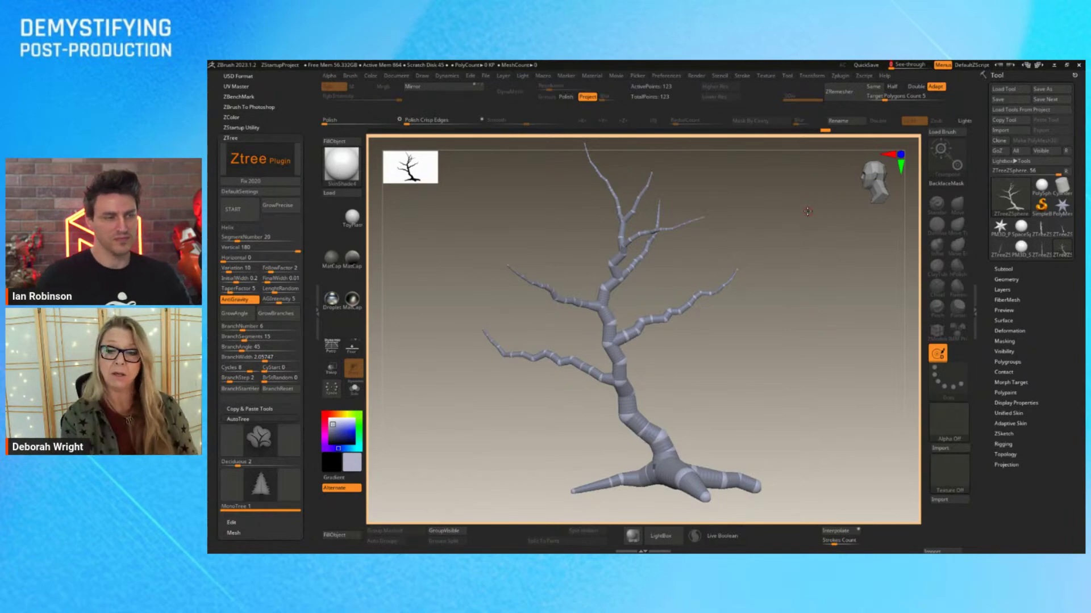
pyautogui.moveTo(893, 67)
pyautogui.mouseDown()
pyautogui.moveTo(916, 67)
pyautogui.moveTo(889, 67)
pyautogui.mouseUp()
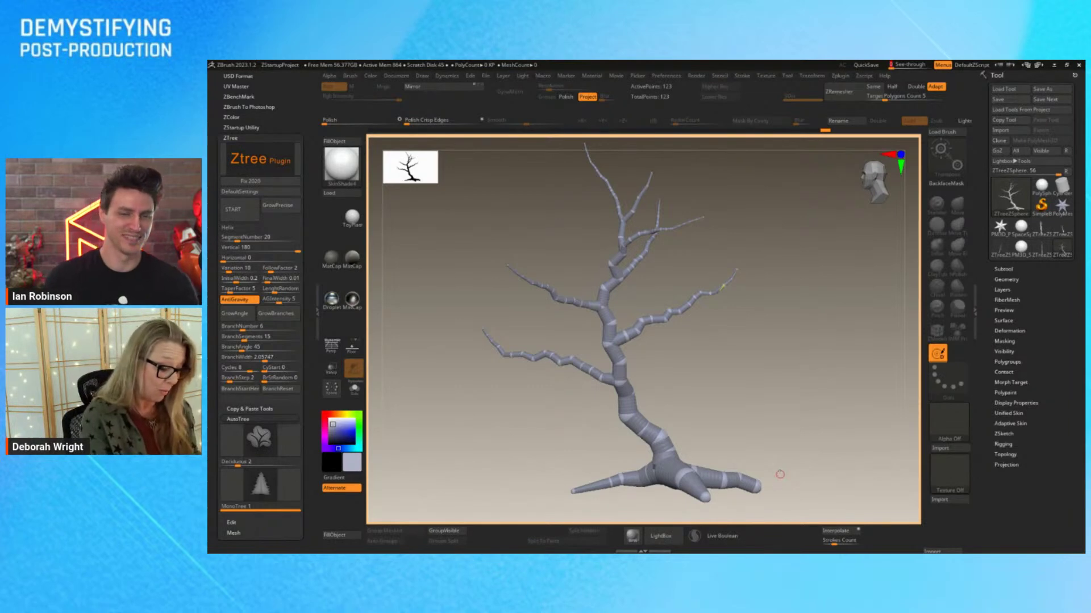
# - Convert the ZSphere tree to a unified skin with ZTree and load the resulting mesh in the canvas
pyautogui.scroll(-4, 260, 307)
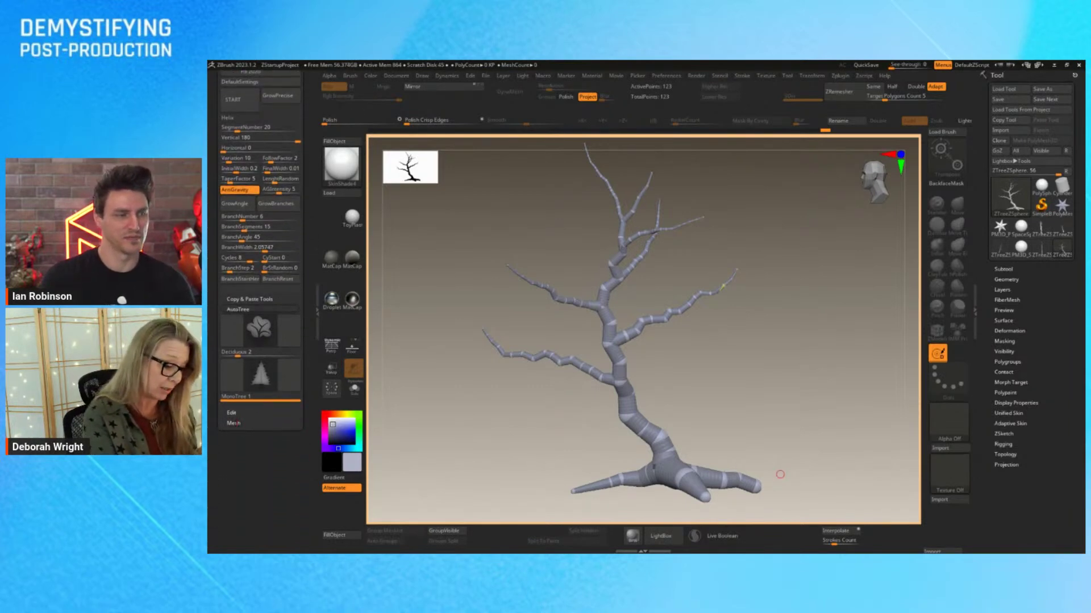
pyautogui.click(234, 424)
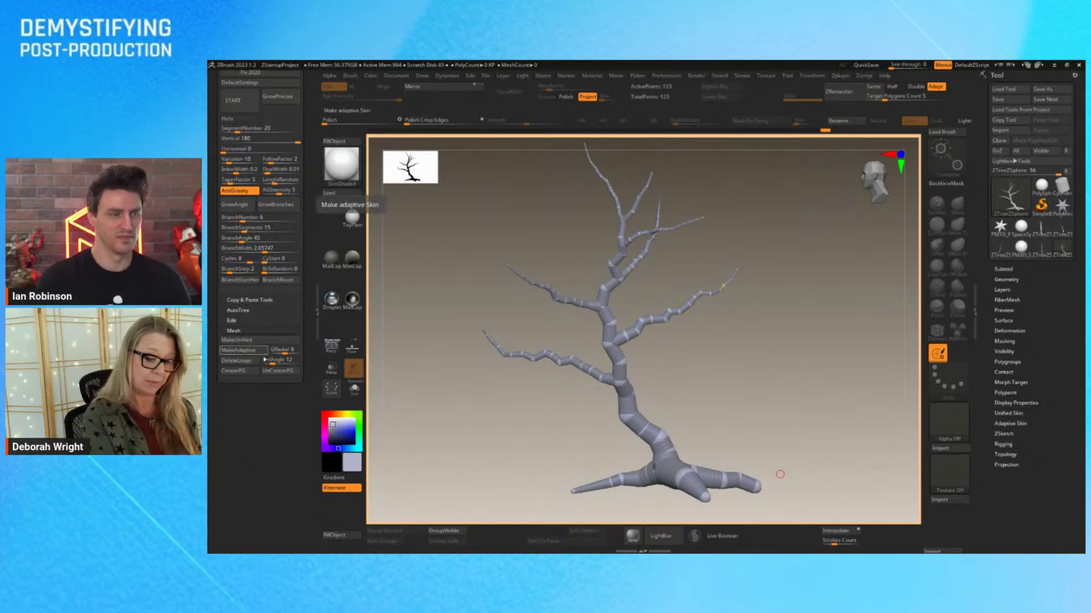
pyautogui.moveTo(694, 373); pyautogui.dragTo(816, 401)
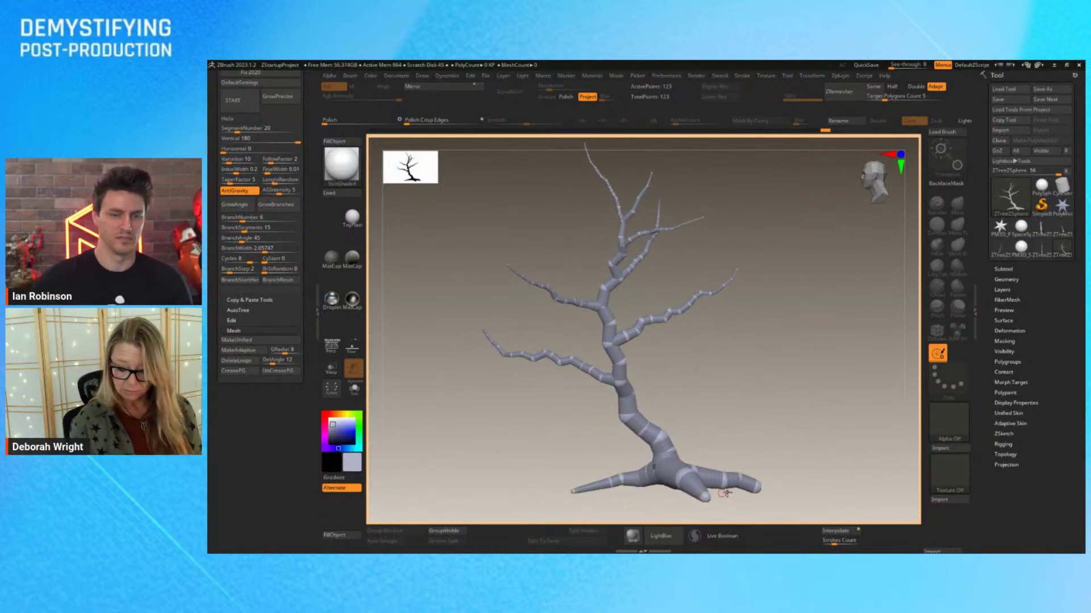
pyautogui.click(256, 341)
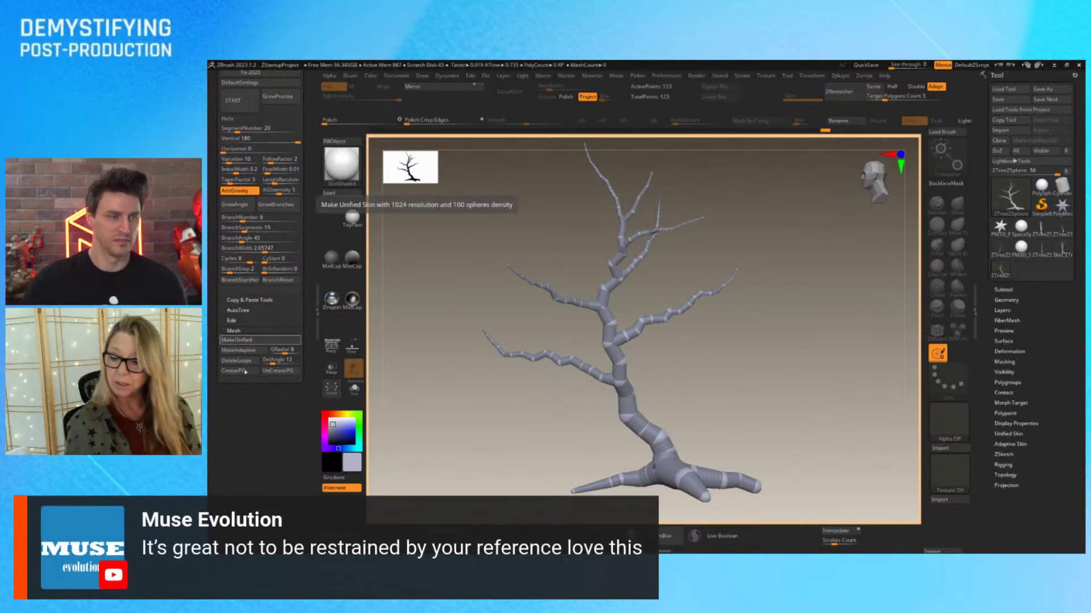
pyautogui.click(999, 274)
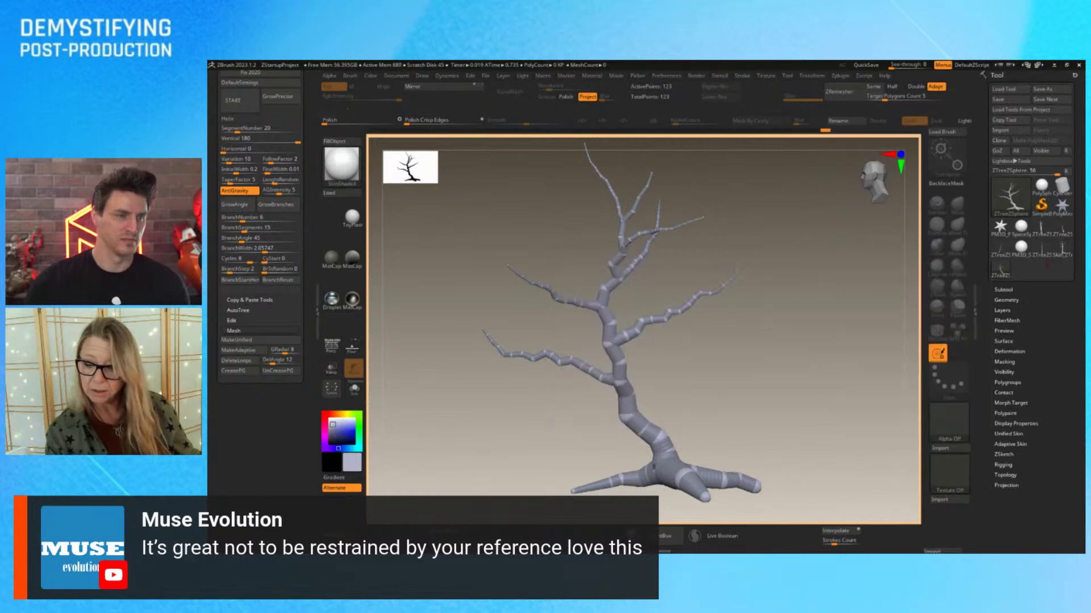
pyautogui.click(1067, 253)
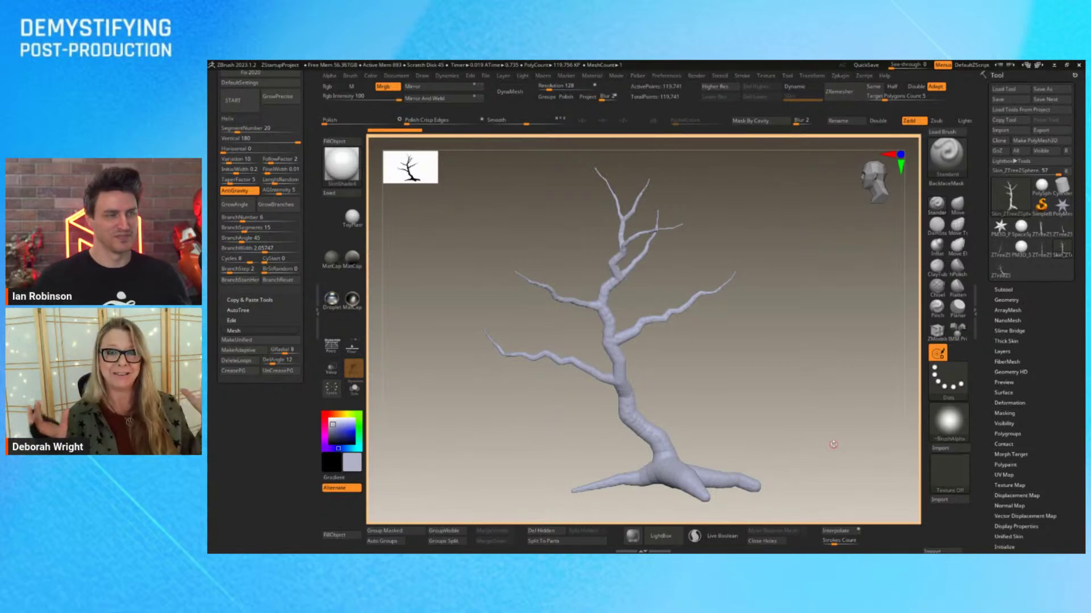
# - Return to the ZSphere tree, convert it with ZTree's MakeAdaptive, and inspect the adaptive skin's polygroups and wireframe
pyautogui.click(999, 272)
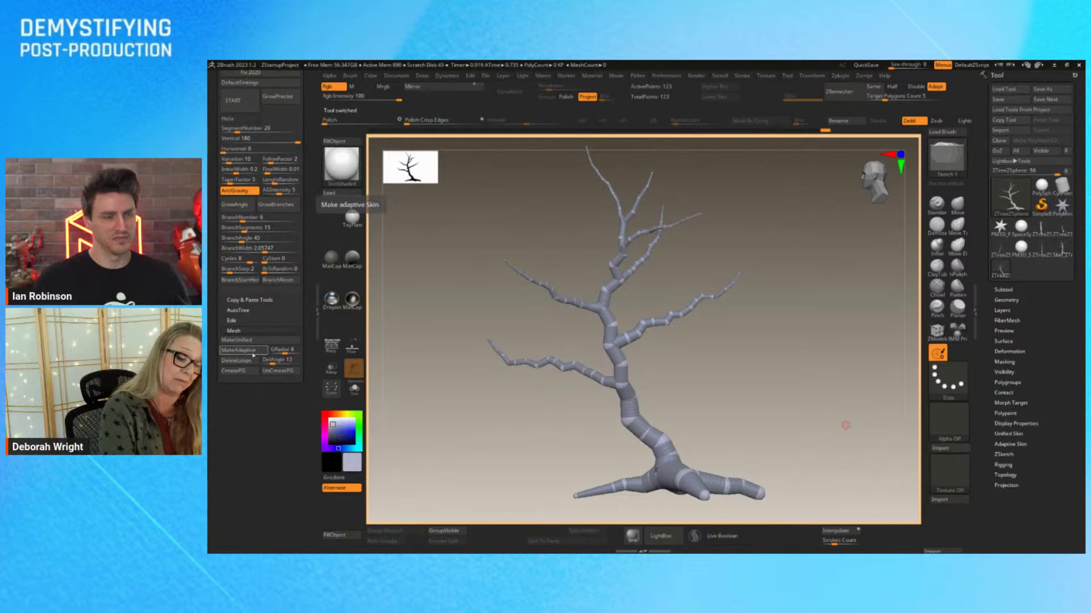
pyautogui.click(254, 355)
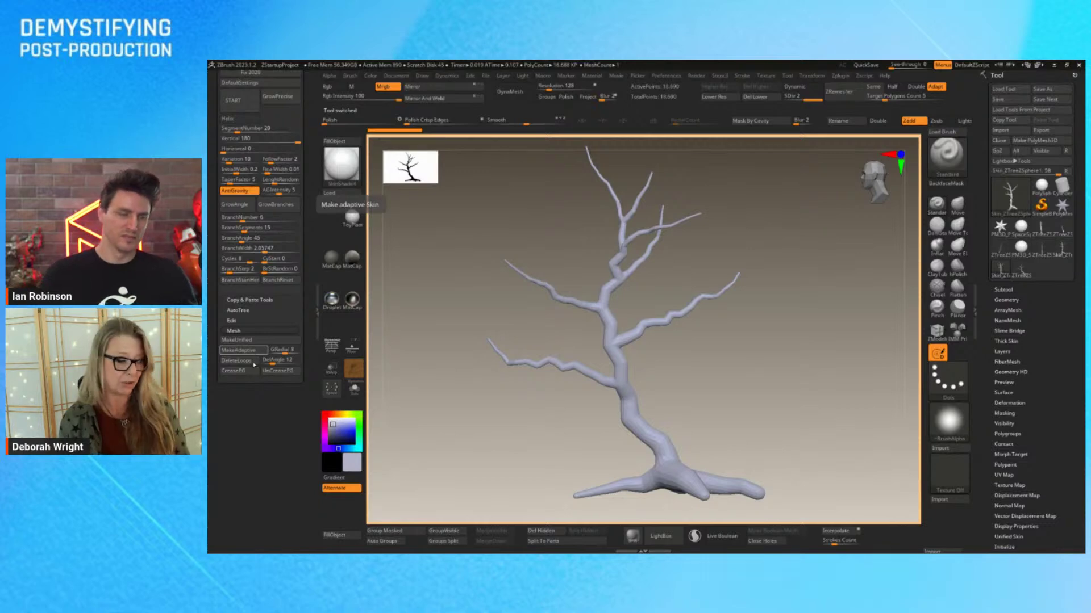
pyautogui.hotkey('shift', 'f')
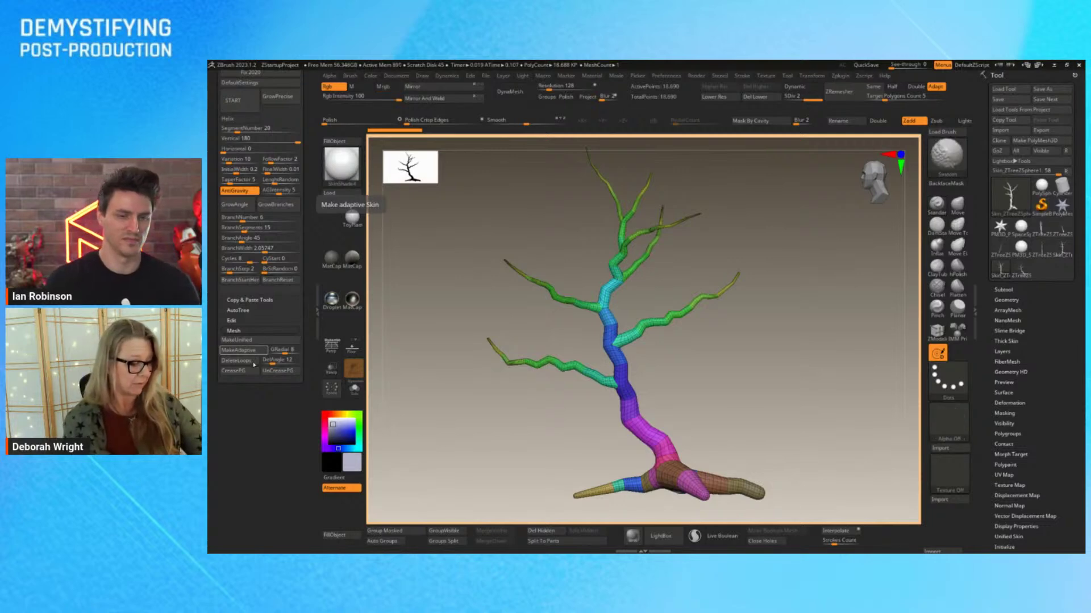
pyautogui.hotkey('shift', 'f')
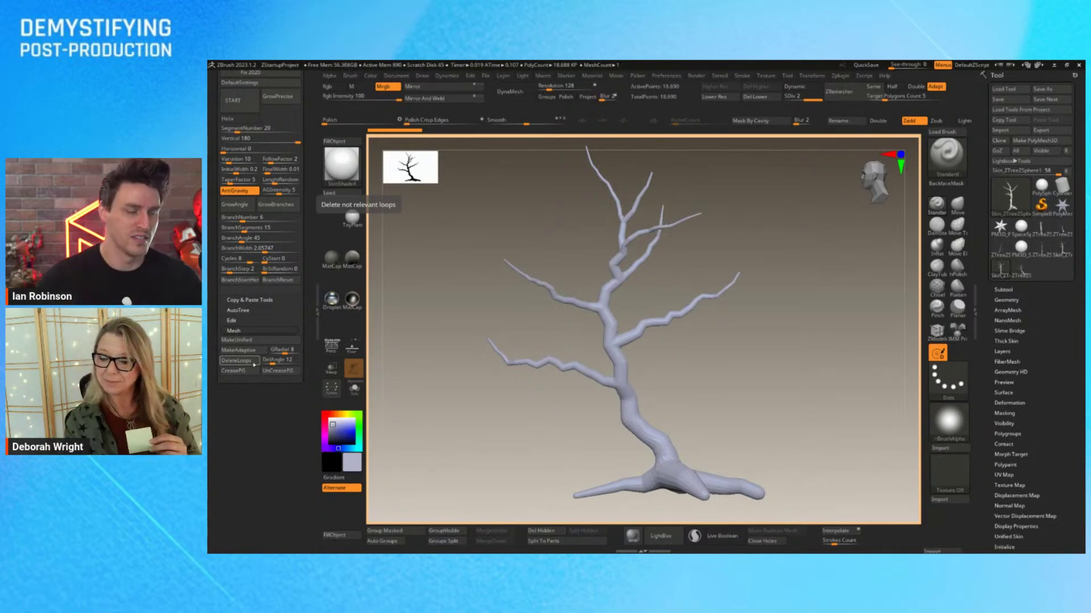
# - Switch from the adaptive skin to the ZSphere tree and back to a skinned mesh to compare them
pyautogui.click(1021, 269)
pyautogui.rightClick(846, 425)
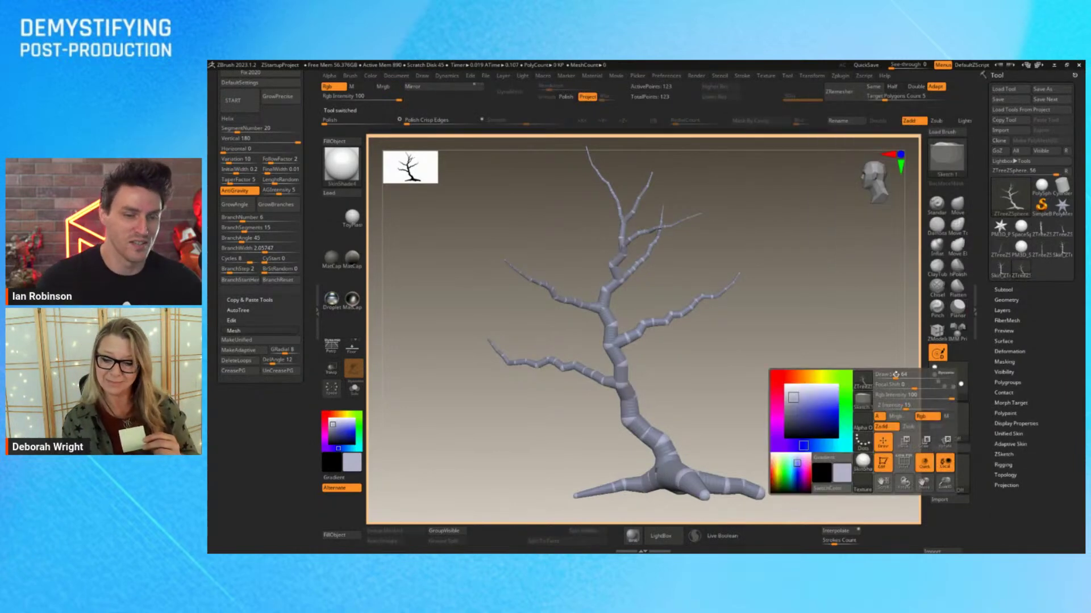
pyautogui.click(1000, 270)
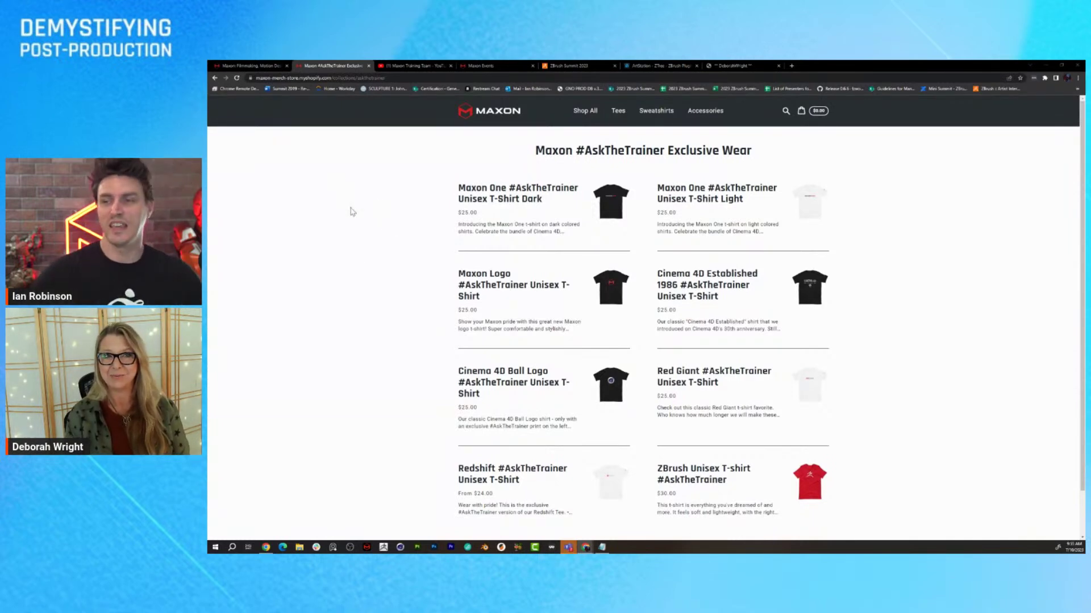
# - Look through the browser pages for the Maxon Training Team channel, Maxon events, ZBrush Summit 2023 and the guest artist's website
pyautogui.click(408, 64)
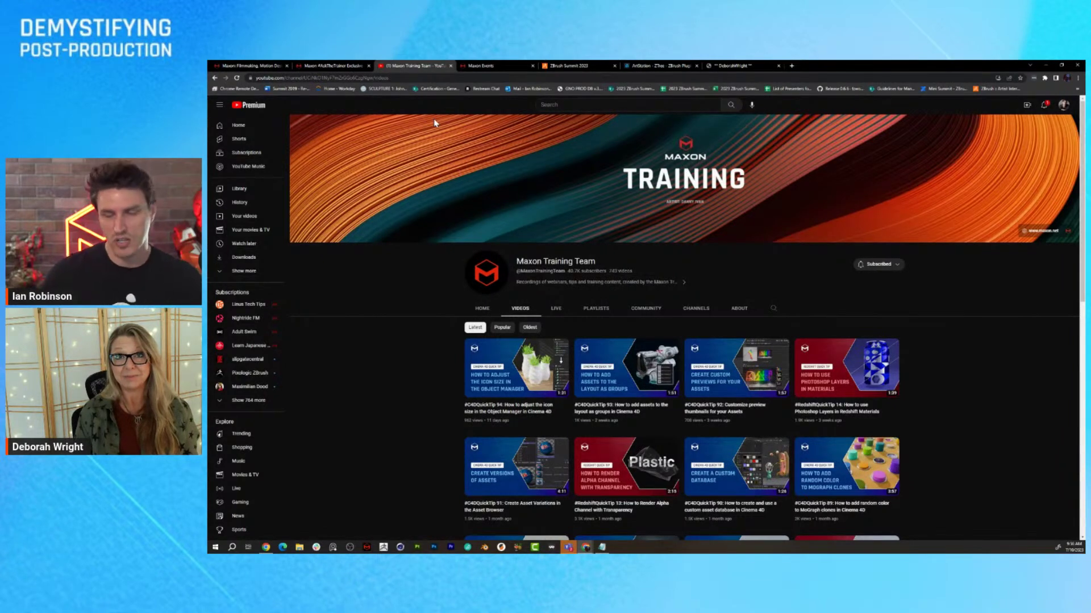
pyautogui.click(490, 65)
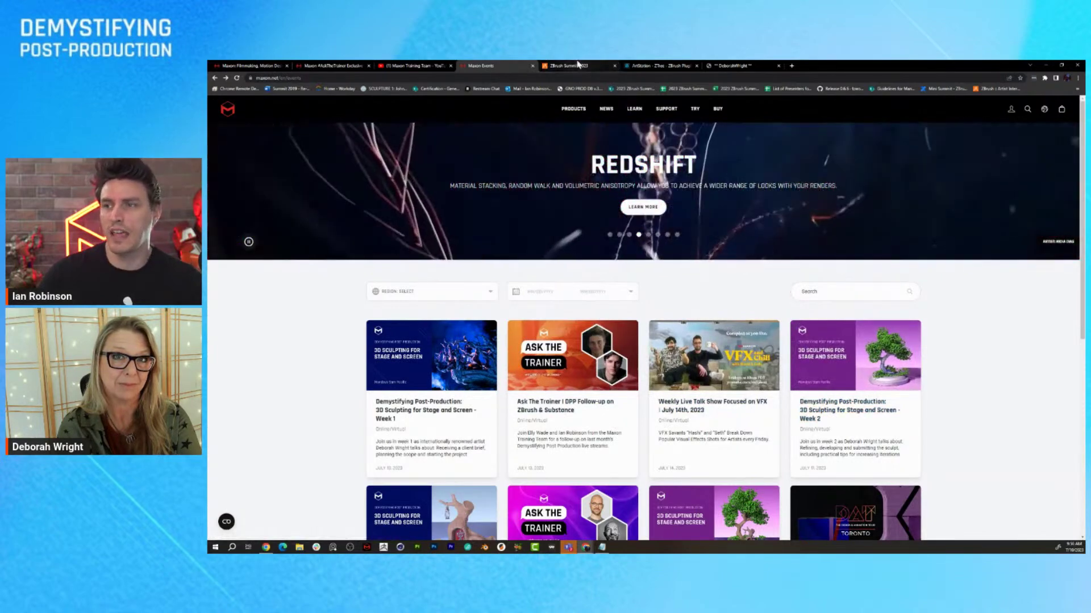
pyautogui.click(576, 65)
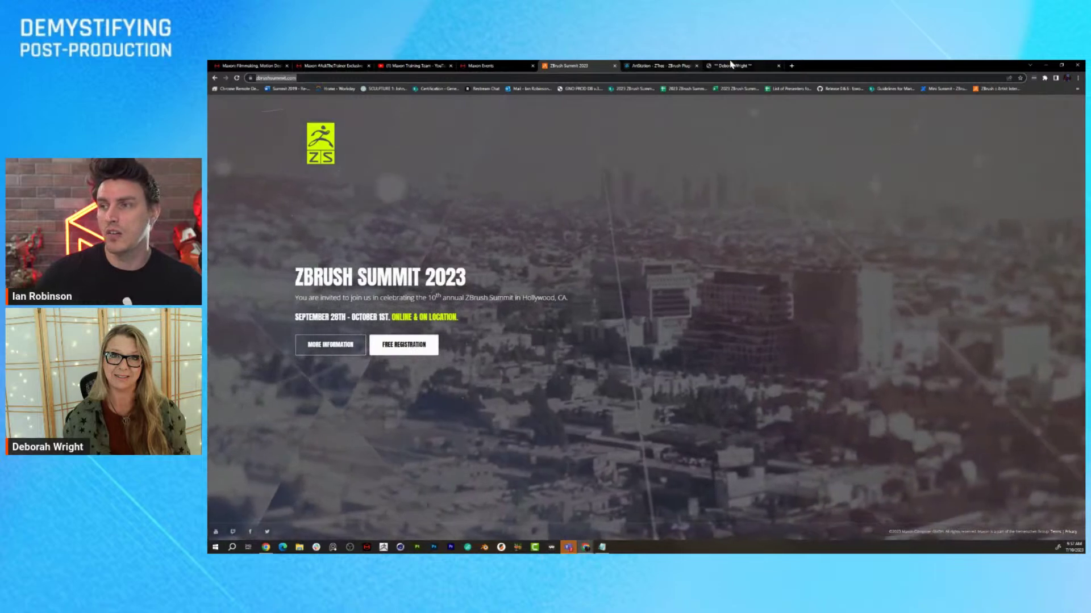
pyautogui.click(733, 66)
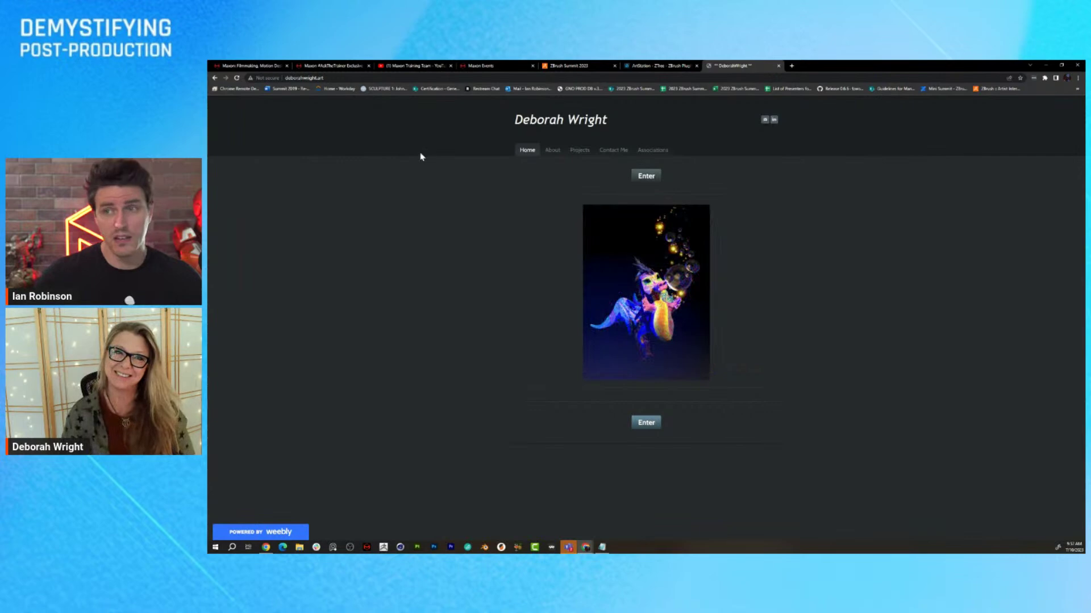
# - Return to the Maxon home page, open Cineversity and examine its Getting Started series
pyautogui.click(414, 66)
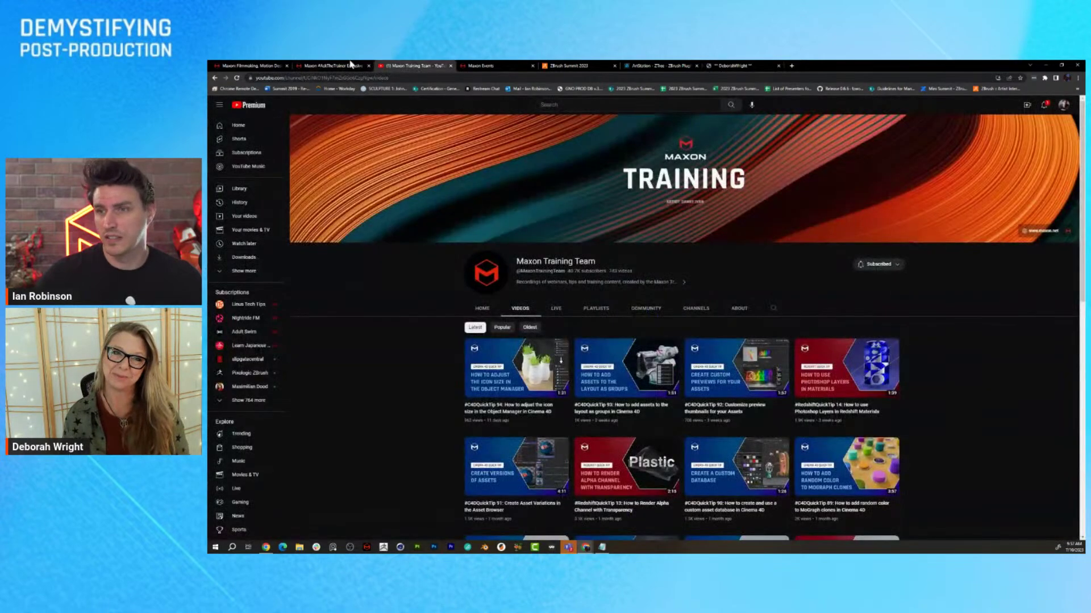
pyautogui.hotkey('ctrl', 'shift', 'Tab')
pyautogui.hotkey('ctrl', 'shift', 'Tab')
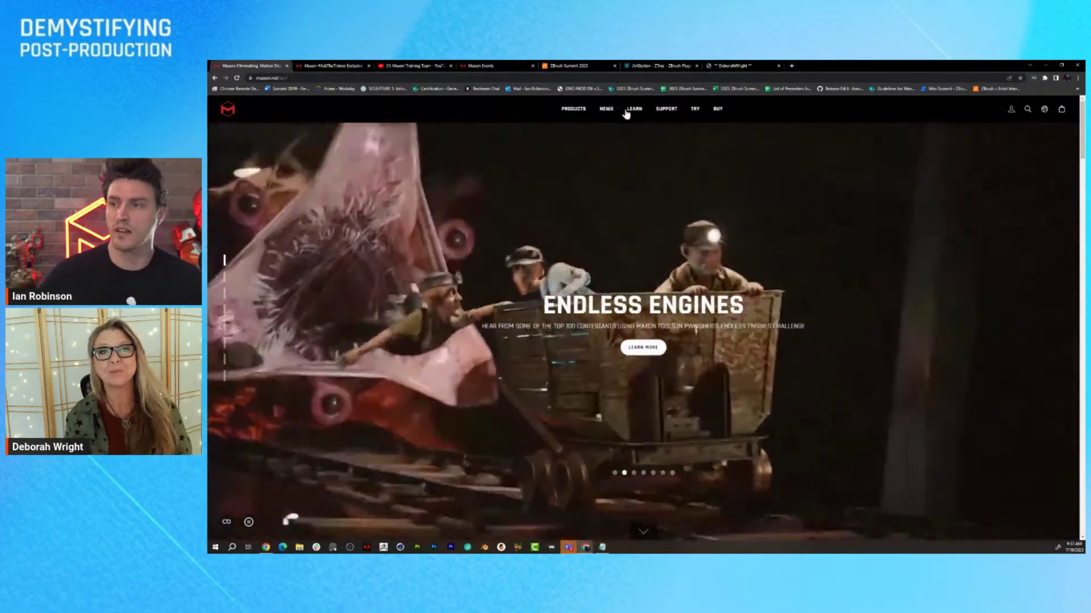
pyautogui.moveTo(644, 110)
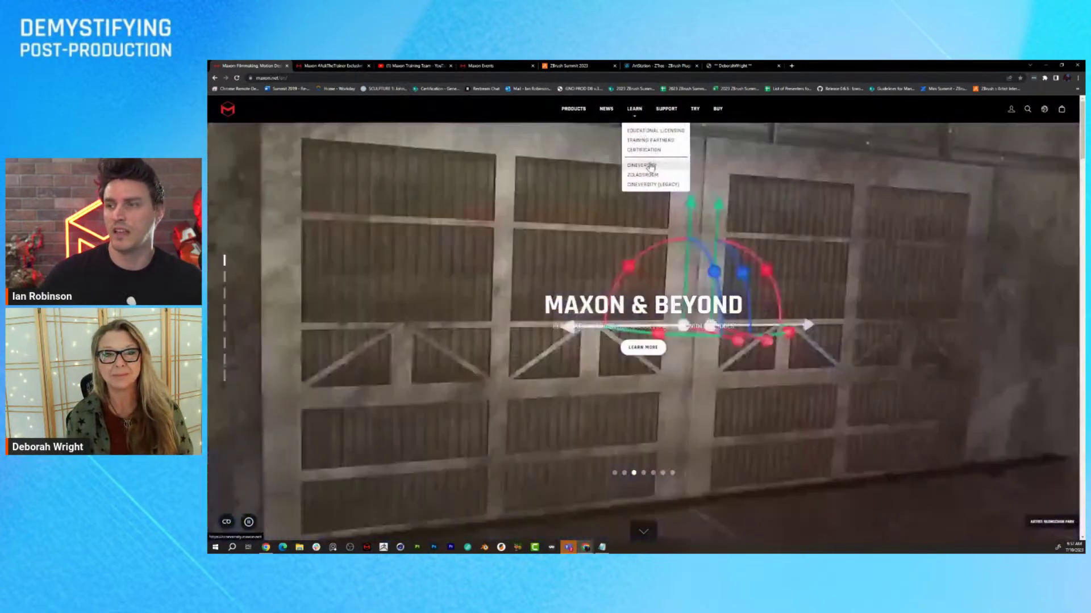
pyautogui.click(650, 166)
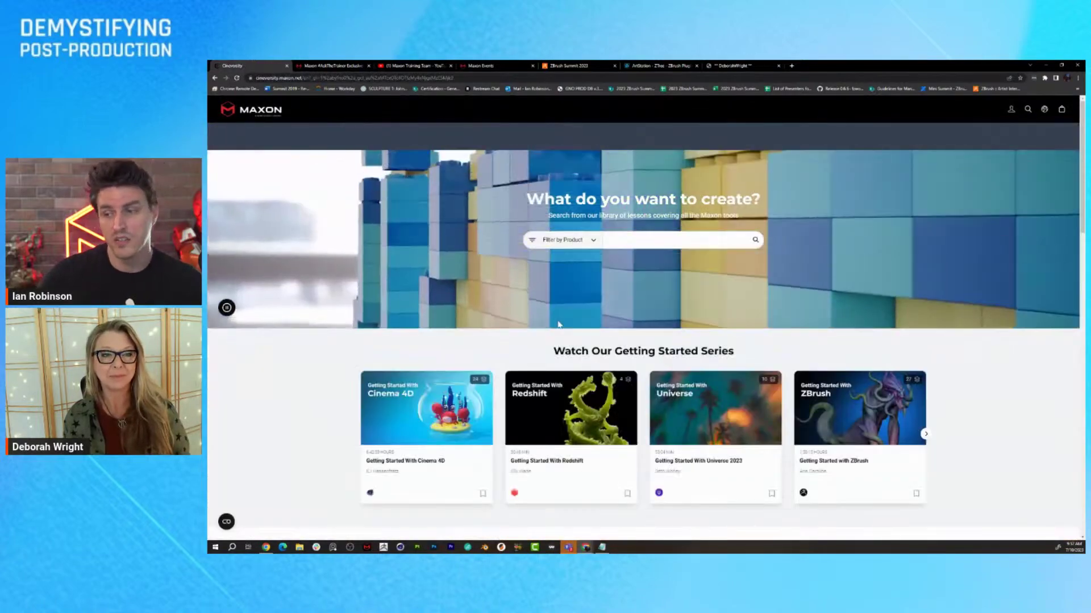
pyautogui.scroll(-1, 558, 326)
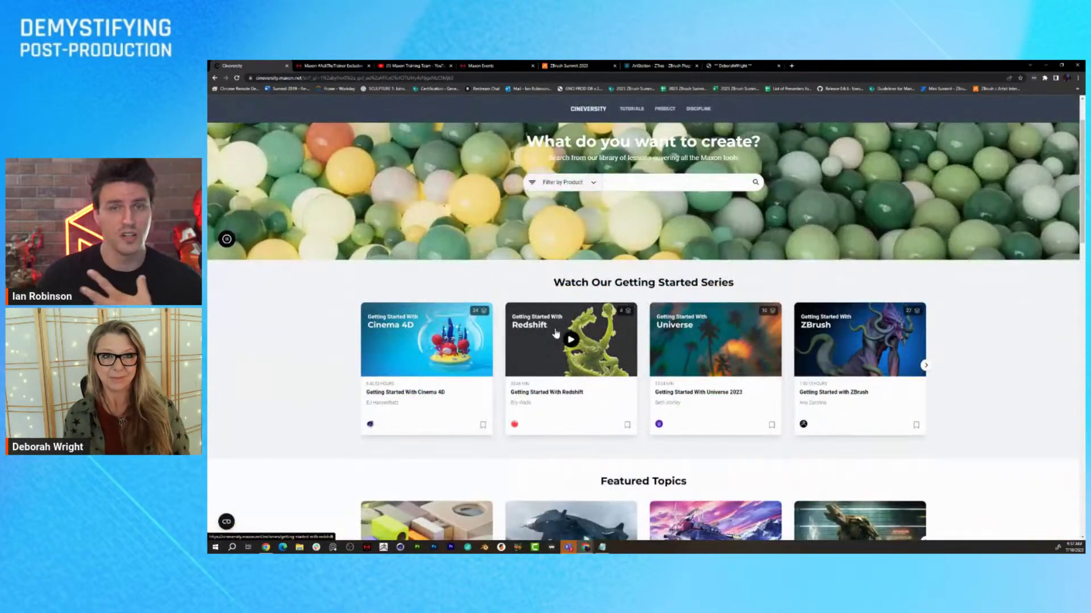